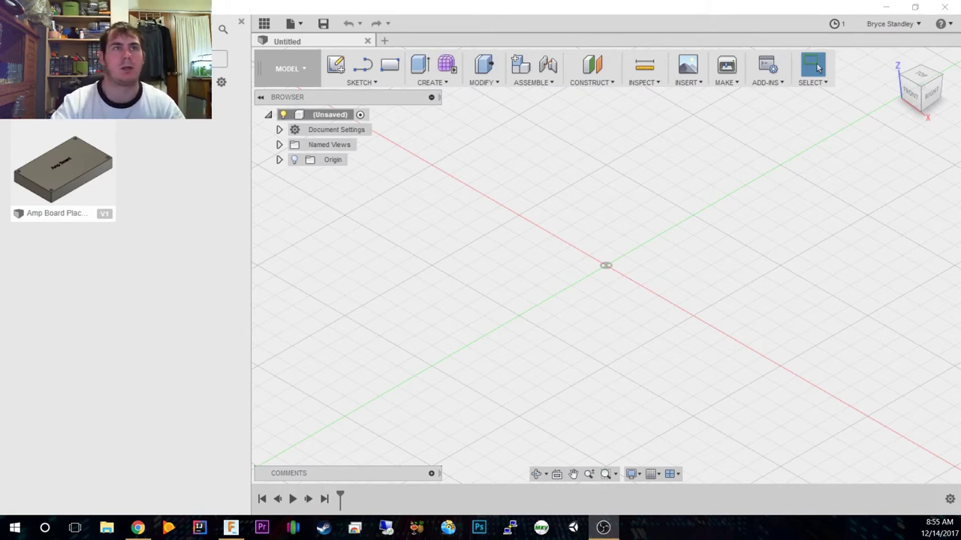
Begin a center rectangle on the horizontal XY plane, with its center at the origin.
{"action": "left_click", "coordinate": [241, 28]}
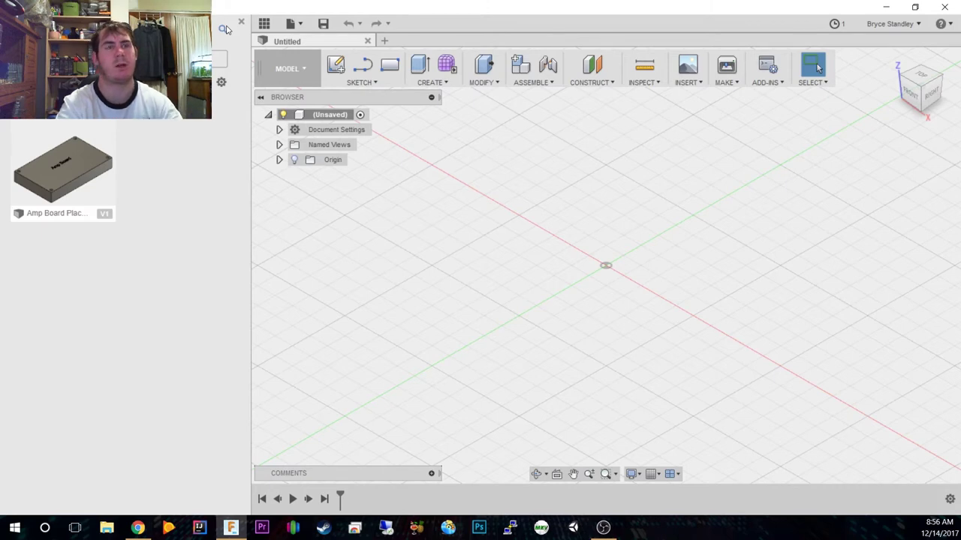
{"action": "left_click", "coordinate": [383, 84]}
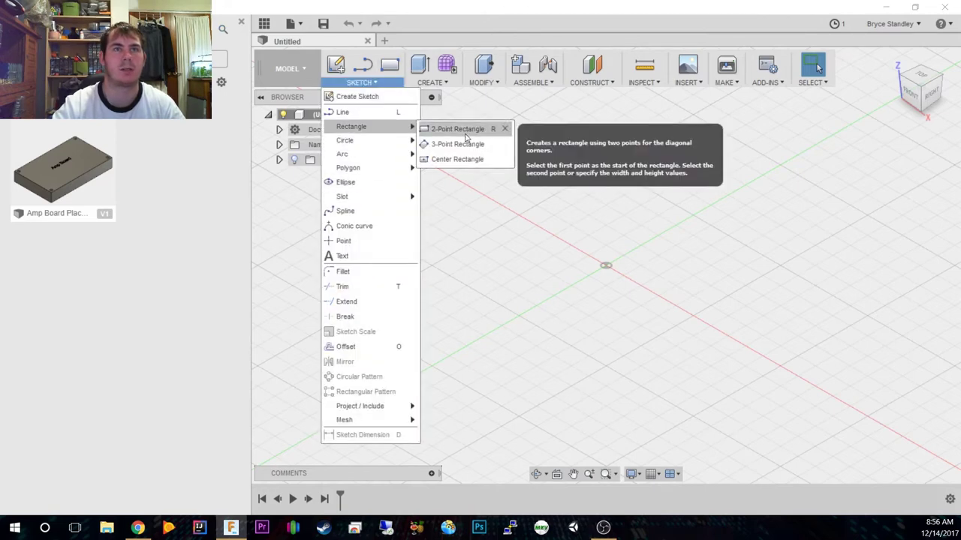
{"action": "left_click", "coordinate": [442, 126]}
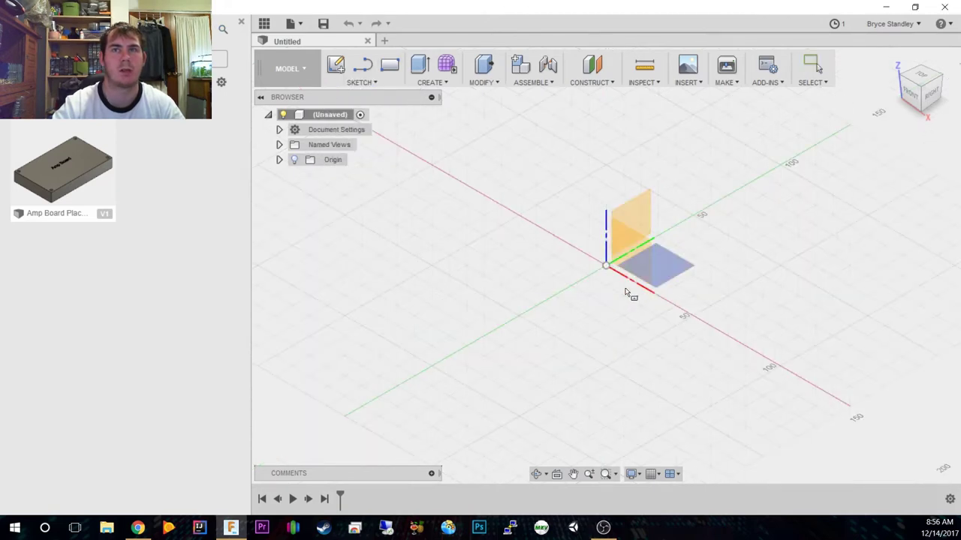
{"action": "left_click", "coordinate": [610, 265]}
{"action": "left_click", "coordinate": [607, 267]}
{"action": "type", "text": "18.75"}
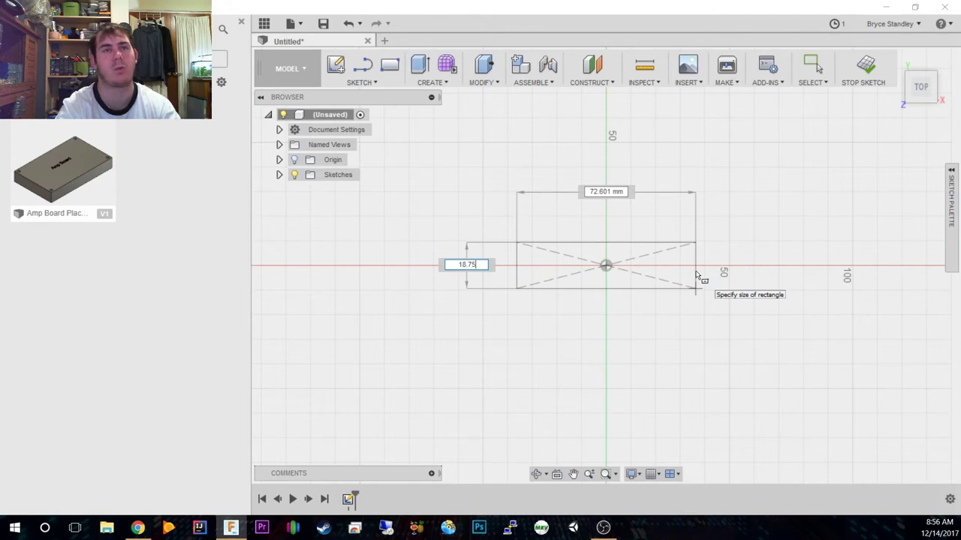
{"action": "key", "text": "BackSpace"}
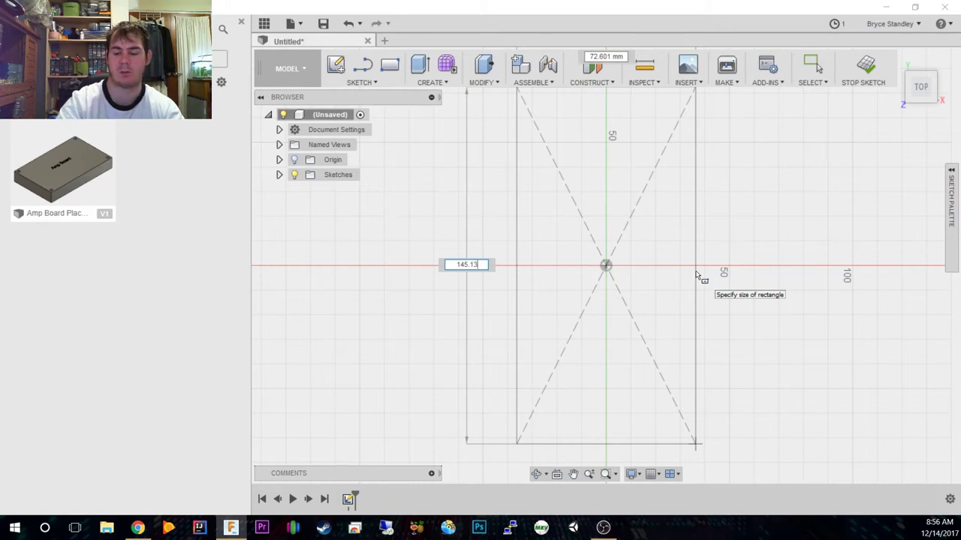
{"action": "type", "text": "65.5"}
{"action": "key", "text": "BackSpace"}
{"action": "key", "text": "BackSpace"}
{"action": "key", "text": "BackSpace"}
{"action": "key", "text": "BackSpace"}
{"action": "key", "text": "BackSpace"}
{"action": "key", "text": "BackSpace"}
{"action": "key", "text": "BackSpace"}
{"action": "key", "text": "BackSpace"}
{"action": "key", "text": "BackSpace"}
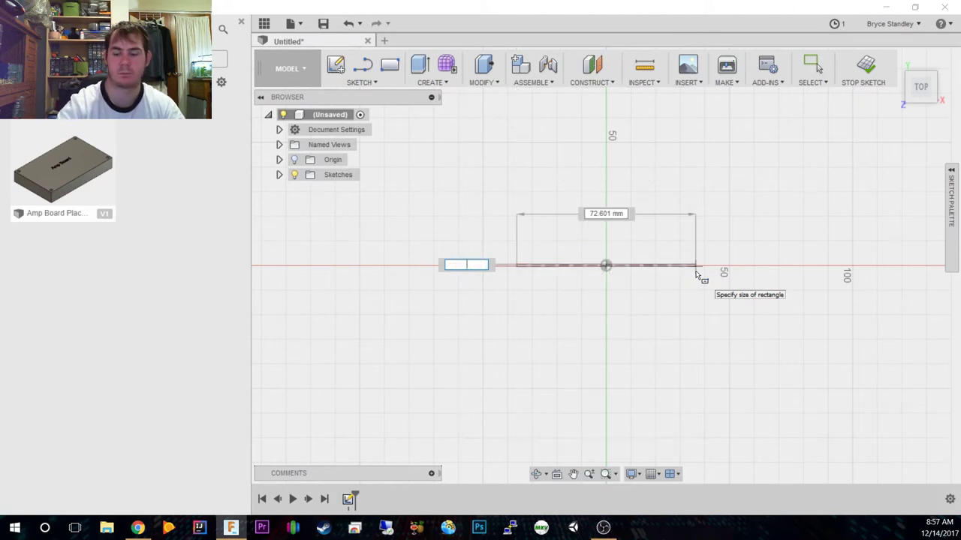
Set the center rectangle's height to 45.5 mm and its width to 65.5 mm.
{"action": "type", "text": "45.5"}
{"action": "key", "text": "Tab"}
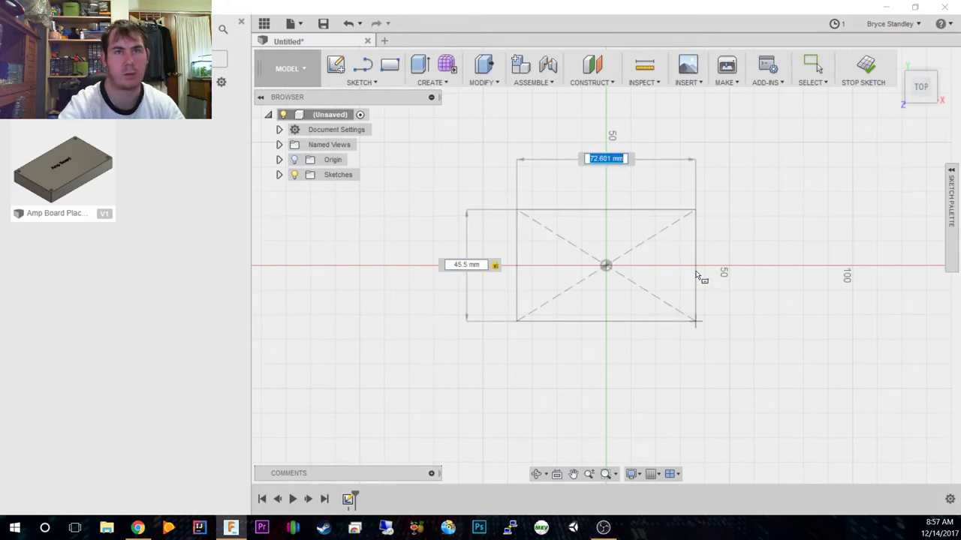
{"action": "type", "text": "65.5"}
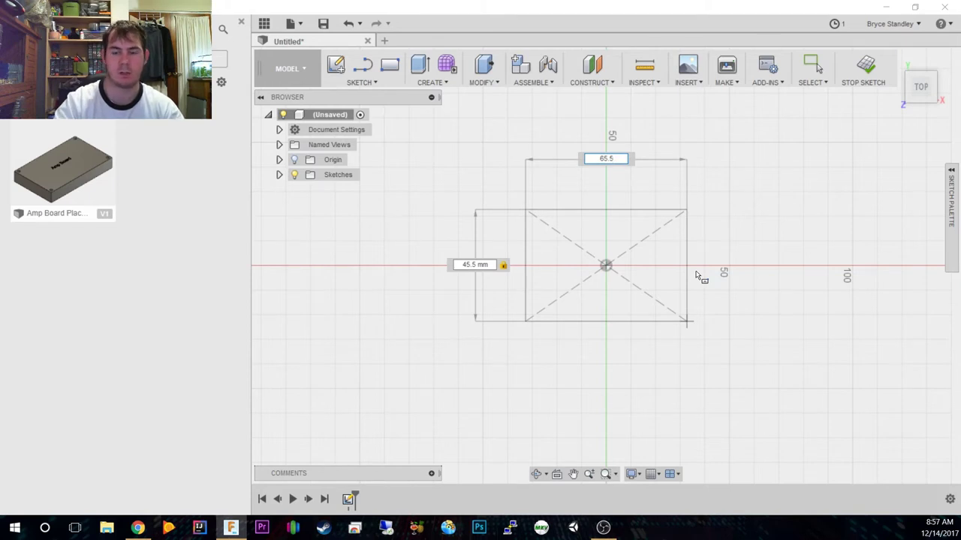
{"action": "key", "text": "Return"}
Sketch a 3 mm diameter circle centered on the rectangle's diagonal near its upper-left corner.
{"action": "scroll", "coordinate": [600, 269], "scroll_direction": "up", "scroll_amount": 5}
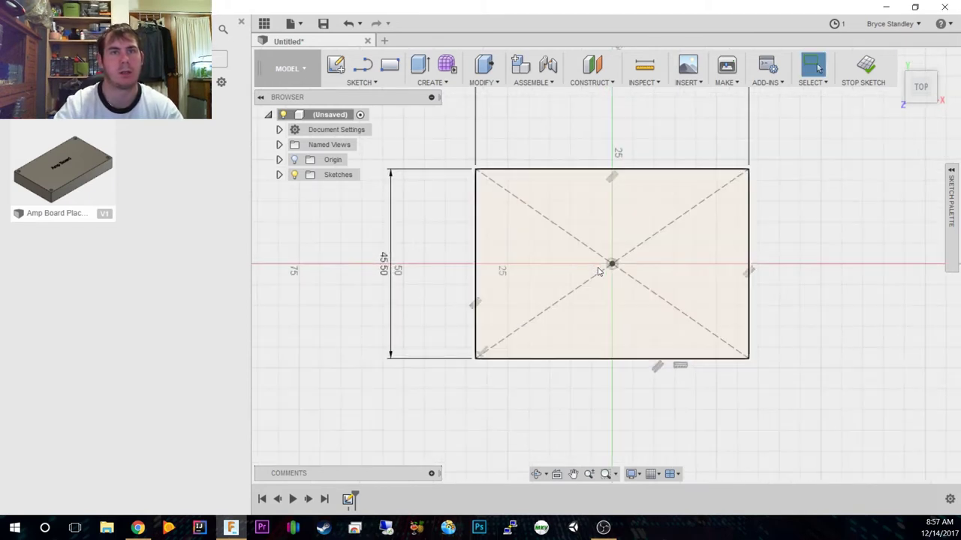
{"action": "scroll", "coordinate": [598, 270], "scroll_direction": "up", "scroll_amount": 1}
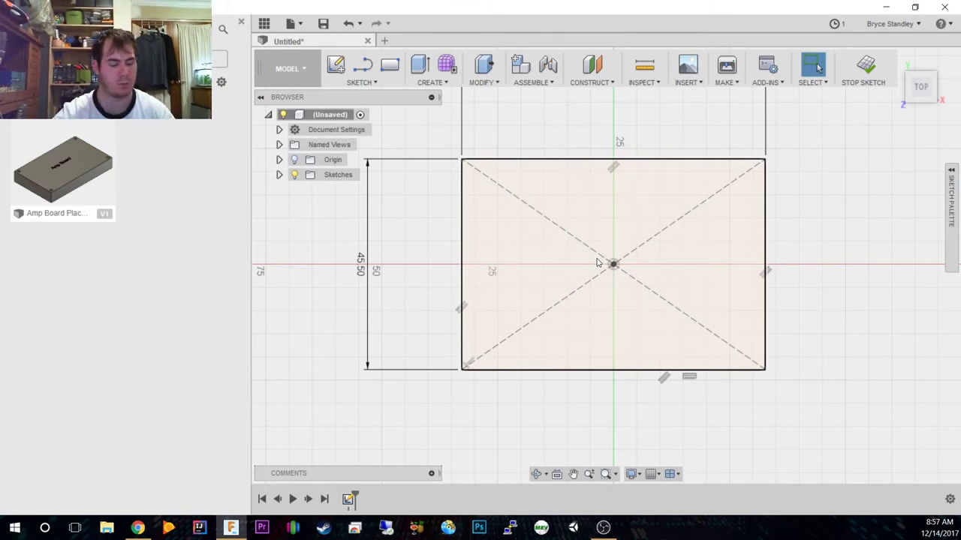
{"action": "scroll", "coordinate": [504, 181], "scroll_direction": "up", "scroll_amount": 10}
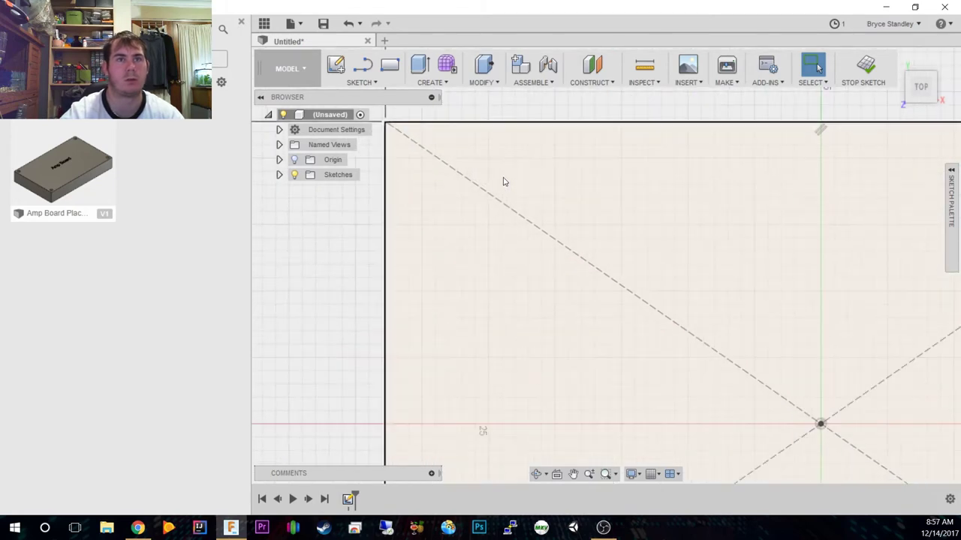
{"action": "mouse_move", "coordinate": [507, 181]}
{"action": "left_mouse_down"}
{"action": "mouse_move", "coordinate": [532, 232]}
{"action": "mouse_move", "coordinate": [488, 165]}
{"action": "left_mouse_up"}
{"action": "middle_click_drag", "start_coordinate": [487, 165], "coordinate": [533, 225], "text": "shift"}
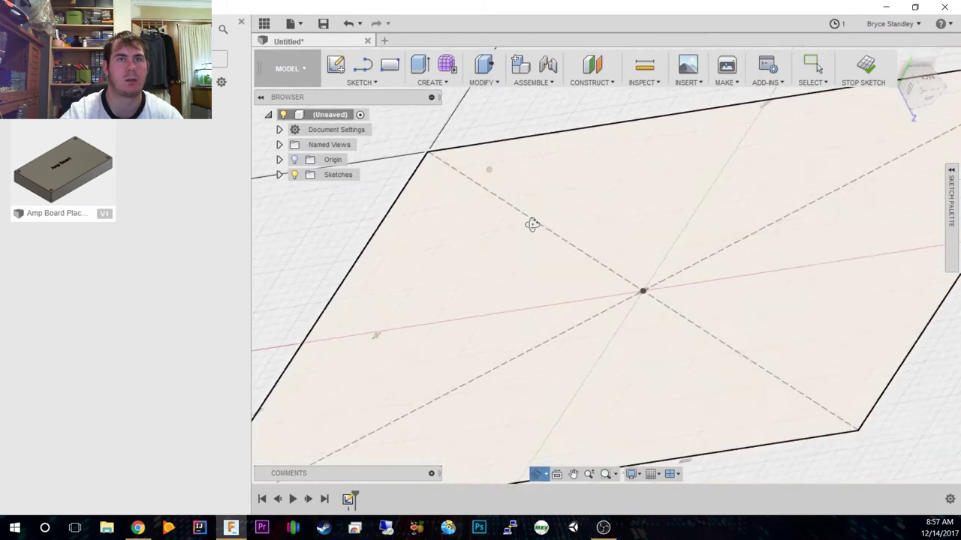
{"action": "key", "text": "Escape"}
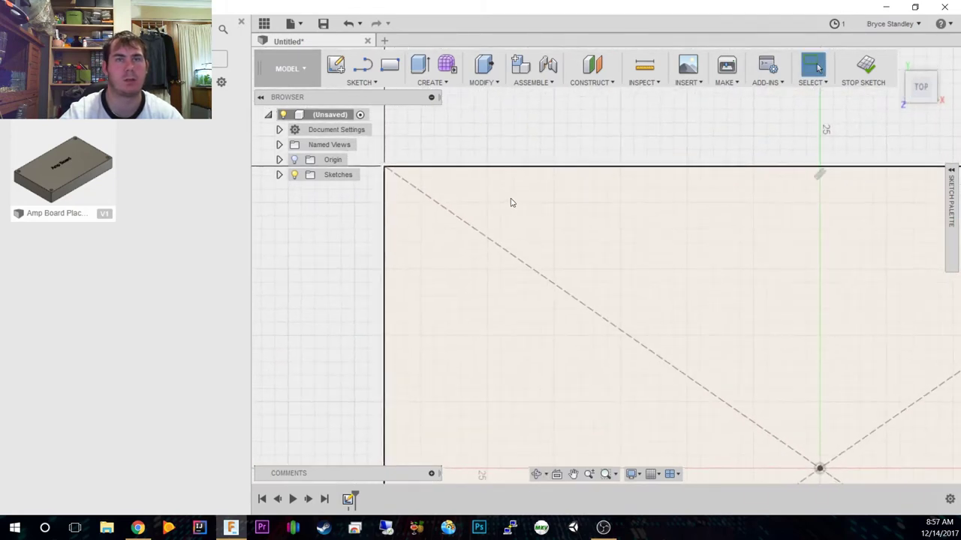
{"action": "left_click", "coordinate": [921, 86]}
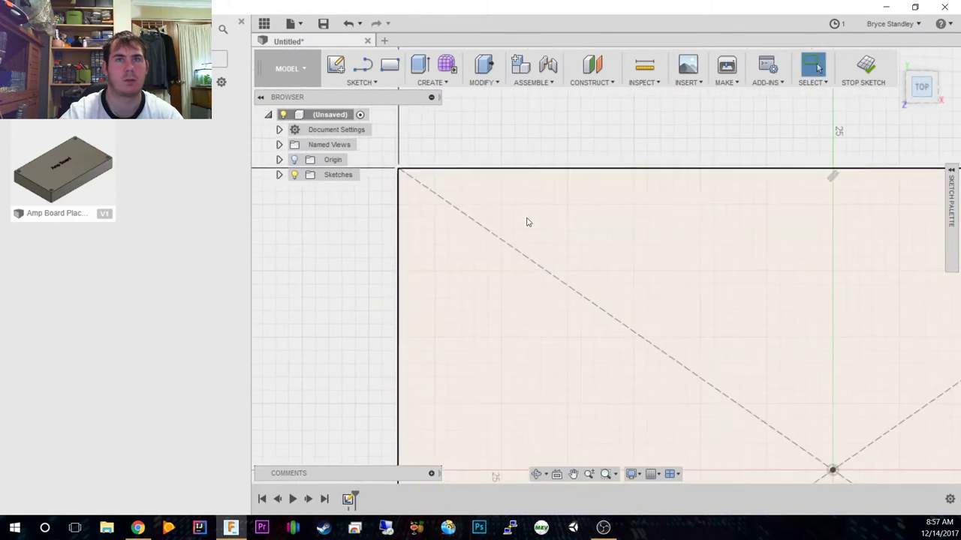
{"action": "middle_click_drag", "start_coordinate": [485, 204], "coordinate": [570, 225]}
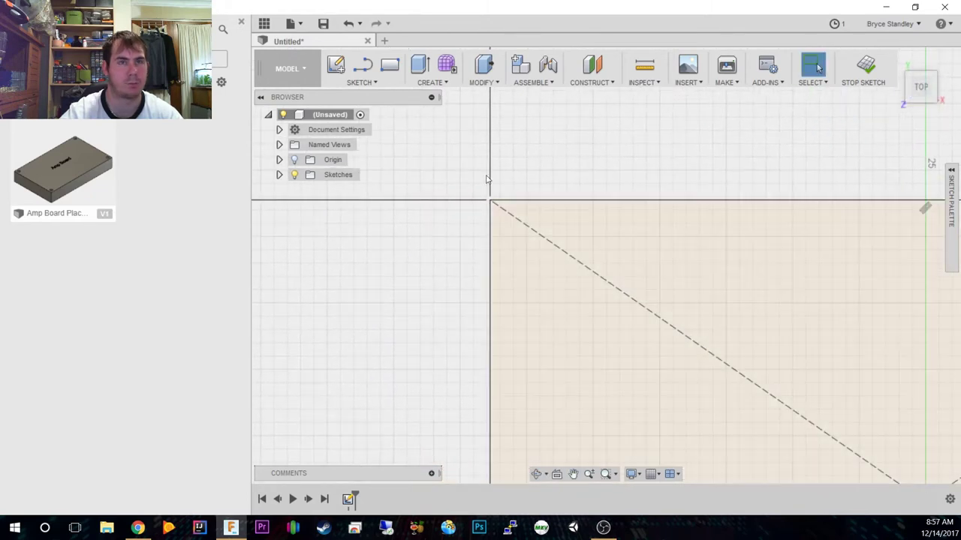
{"action": "left_click", "coordinate": [541, 237]}
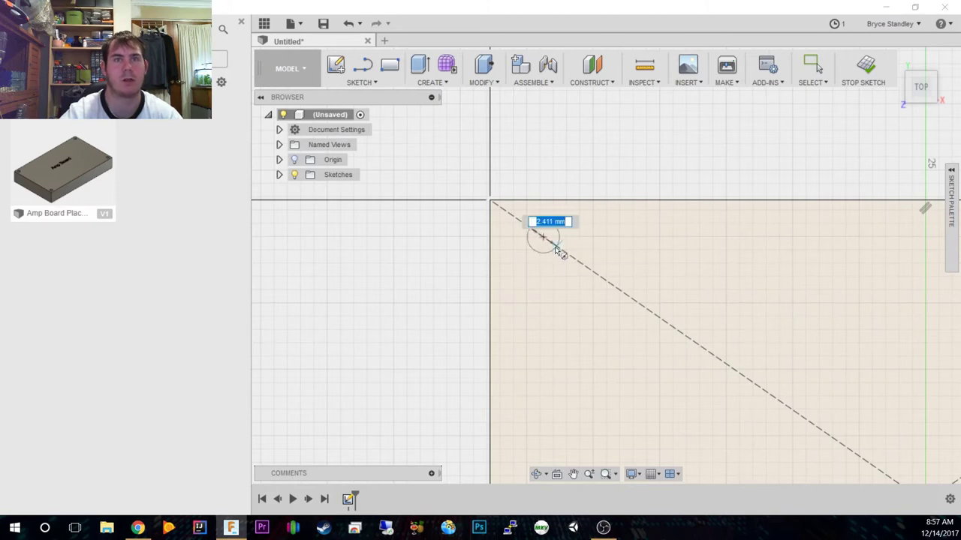
{"action": "type", "text": "3"}
{"action": "key", "text": "Tab"}
{"action": "key", "text": "Return"}
{"action": "key", "text": "Escape"}
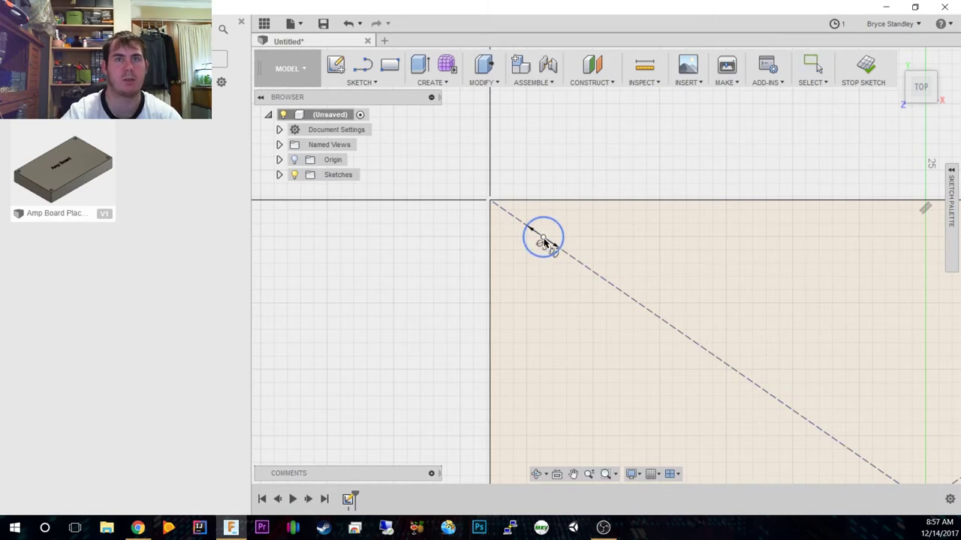
Dimension the circle's center 3 mm below the rectangle's top edge.
{"action": "left_click", "coordinate": [546, 203]}
{"action": "left_click", "coordinate": [543, 237]}
{"action": "left_click", "coordinate": [584, 214]}
{"action": "type", "text": "3"}
{"action": "key", "text": "Return"}
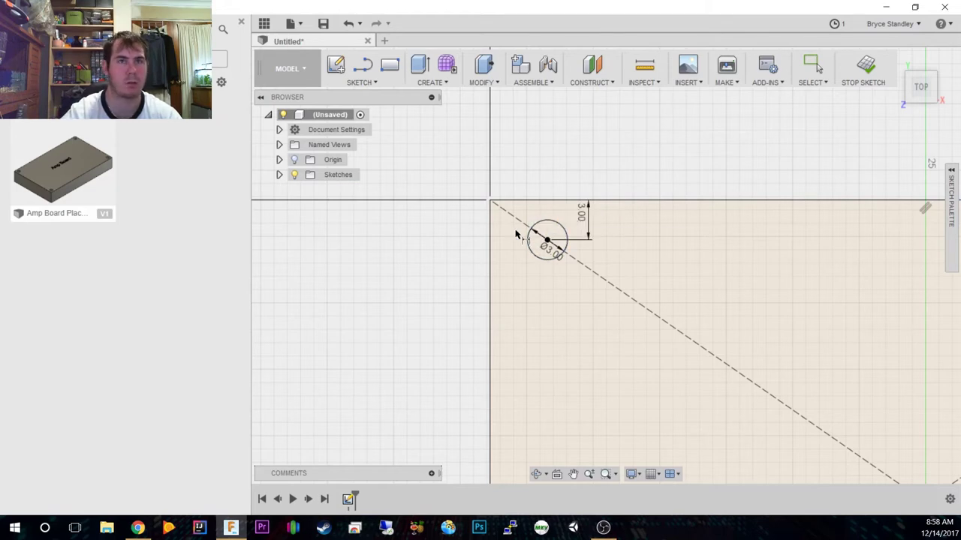
Try to dimension the distance from the circle's center to the rectangle's left edge.
{"action": "left_click", "coordinate": [546, 239]}
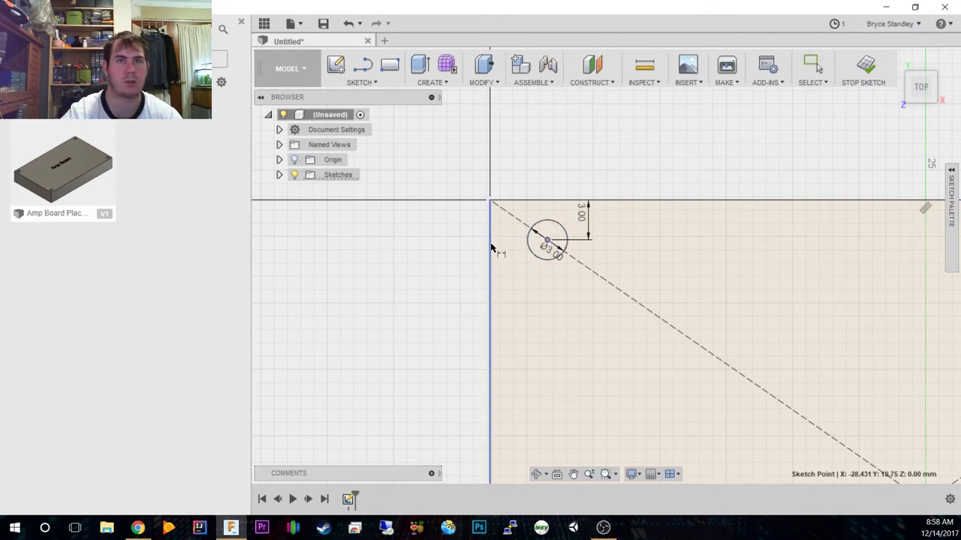
{"action": "left_click", "coordinate": [492, 255]}
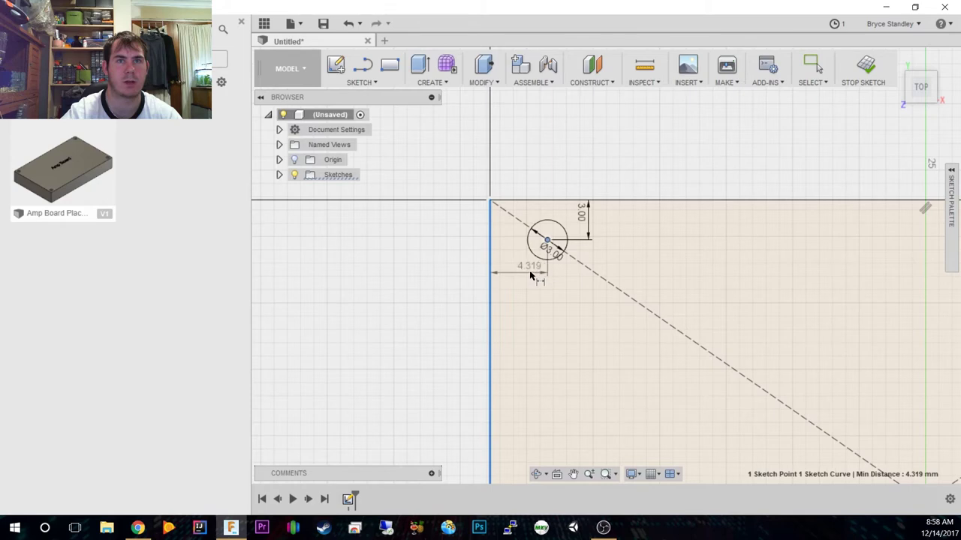
{"action": "left_click", "coordinate": [518, 276]}
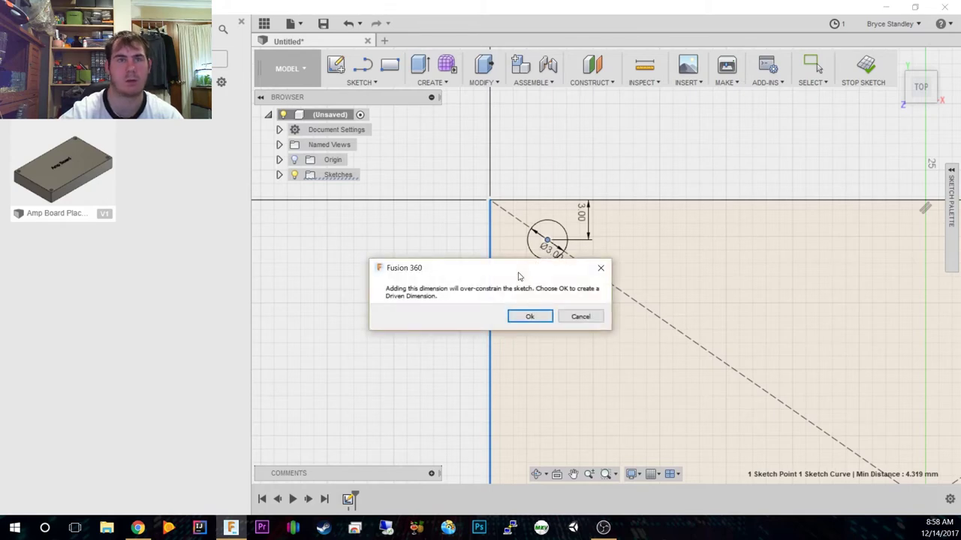
{"action": "key", "text": "Escape"}
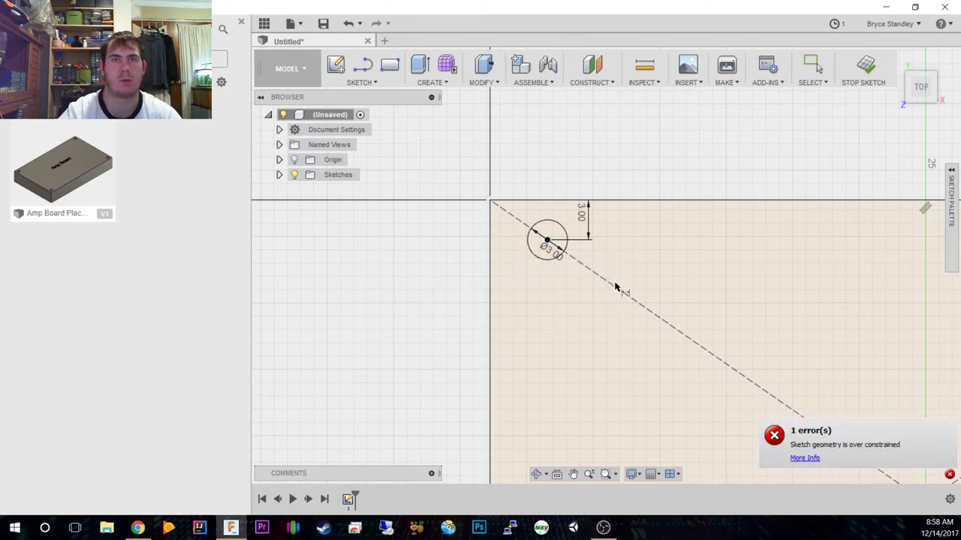
{"action": "left_click", "coordinate": [817, 68]}
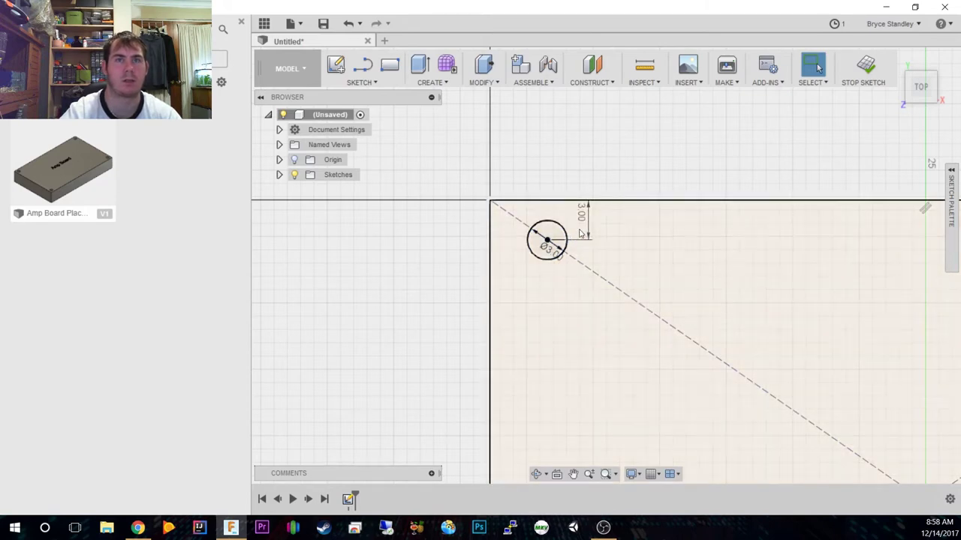
Delete the circle's 3 mm distance dimension to the top edge and the circle on the diagonal.
{"action": "key", "text": "d"}
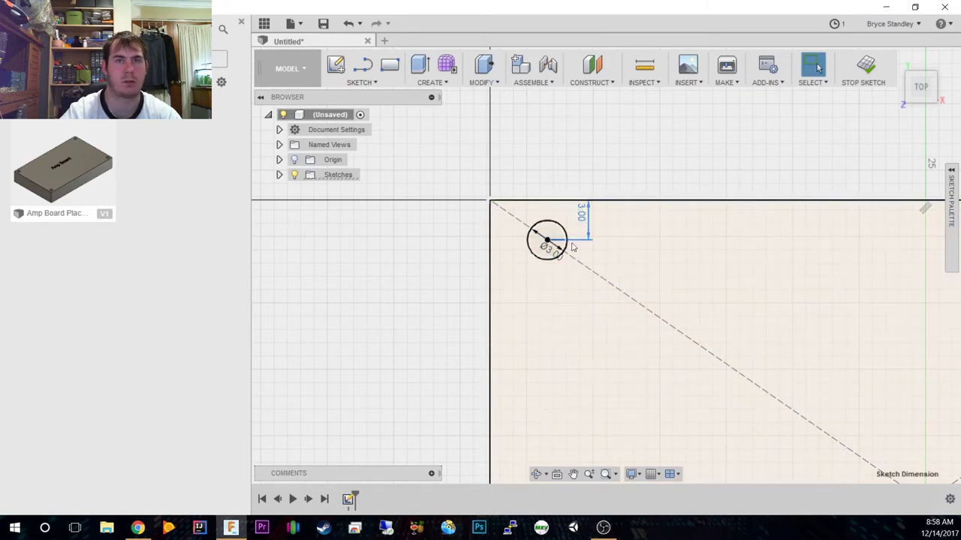
{"action": "key", "text": "Escape"}
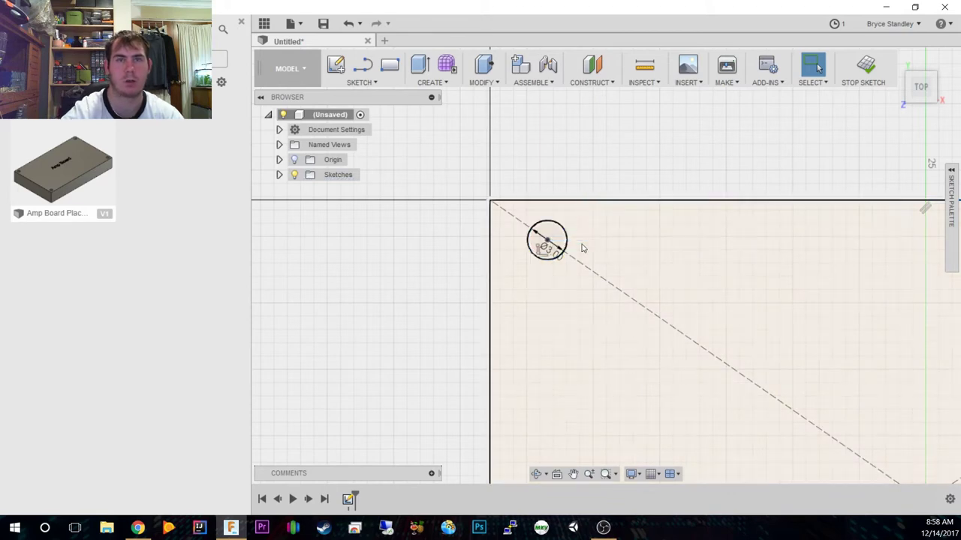
{"action": "left_click", "coordinate": [557, 239]}
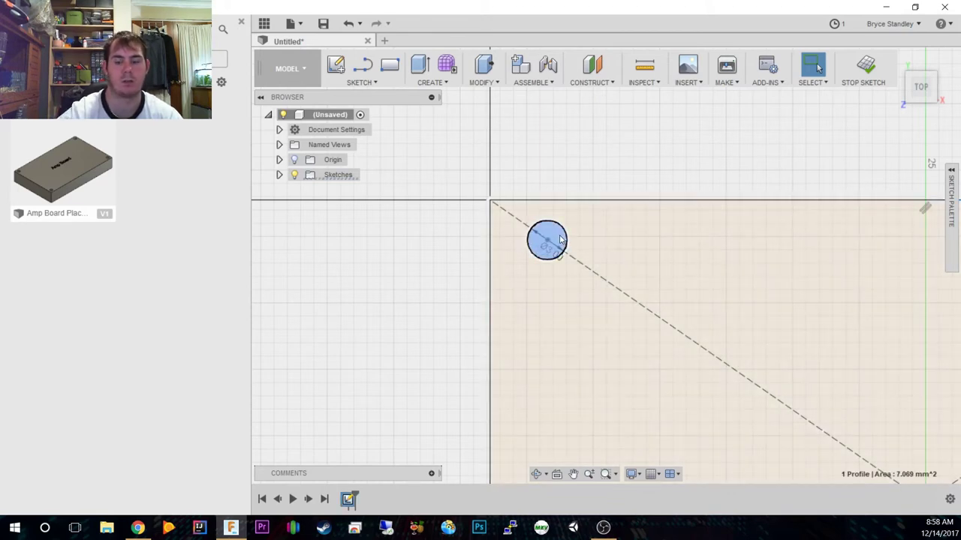
{"action": "key", "text": "Escape"}
{"action": "left_click", "coordinate": [564, 242]}
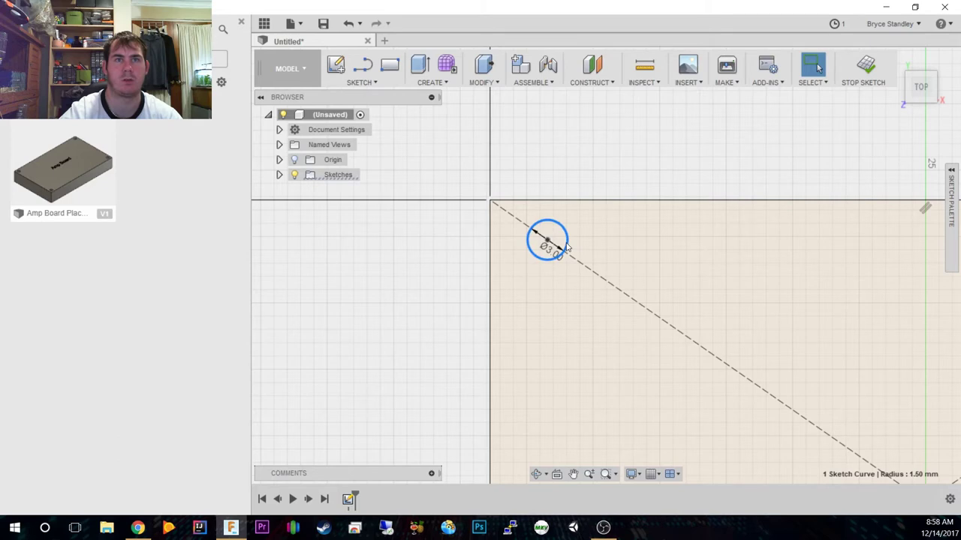
{"action": "key", "text": "Delete"}
{"action": "key", "text": "c"}
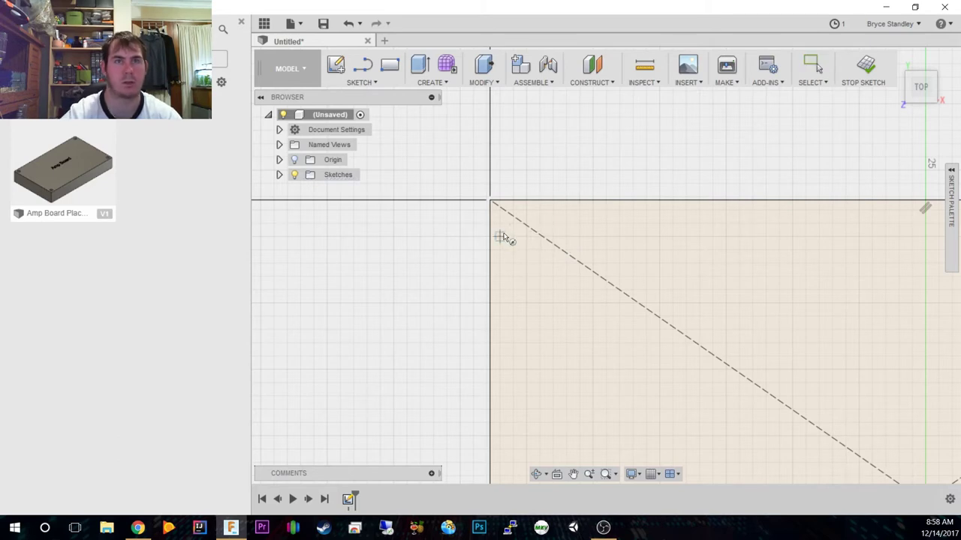
{"action": "left_click", "coordinate": [513, 238]}
{"action": "key", "text": "Escape"}
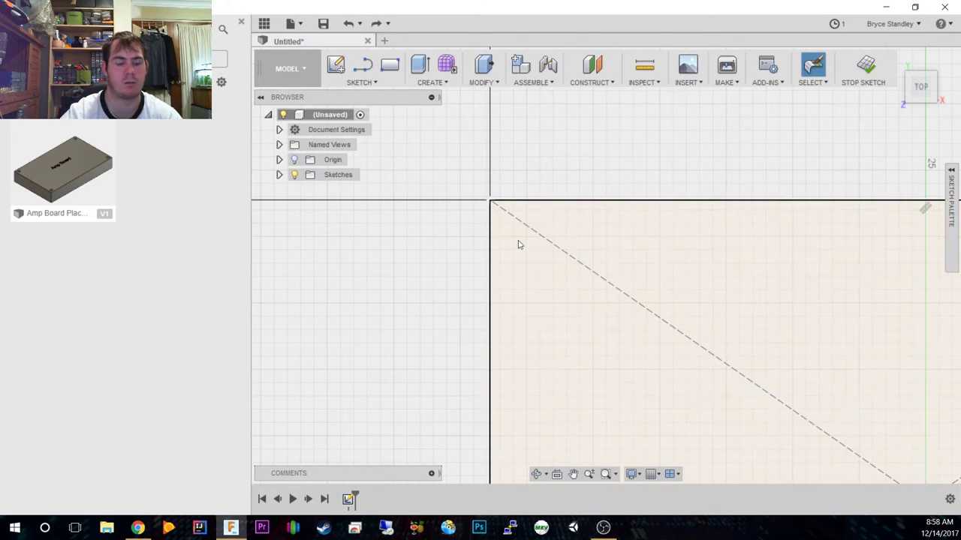
Sketch a 3 mm diameter circle inside the rectangle's upper-left corner, with its center off the diagonal.
{"action": "key", "text": "c"}
{"action": "left_click", "coordinate": [513, 238]}
{"action": "type", "text": "3"}
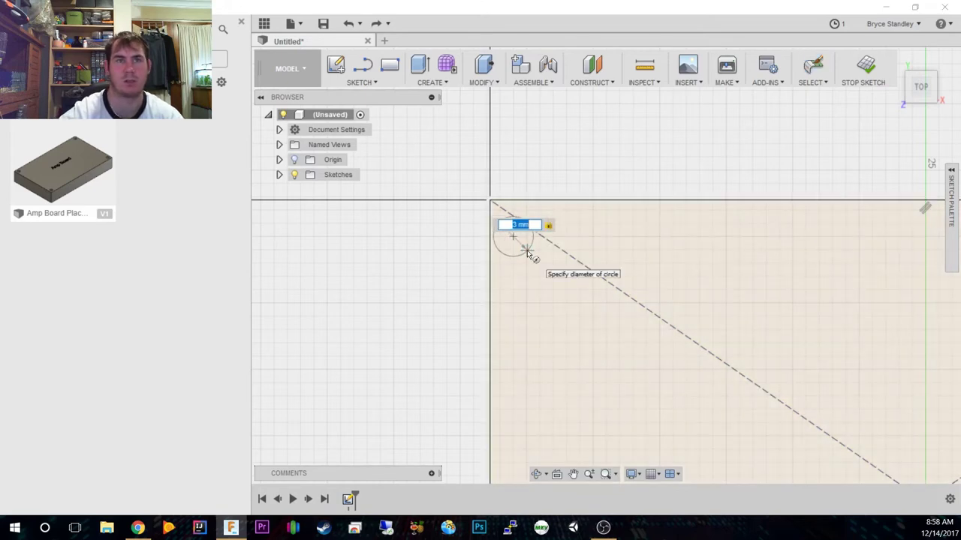
{"action": "key", "text": "Return"}
{"action": "key", "text": "Escape"}
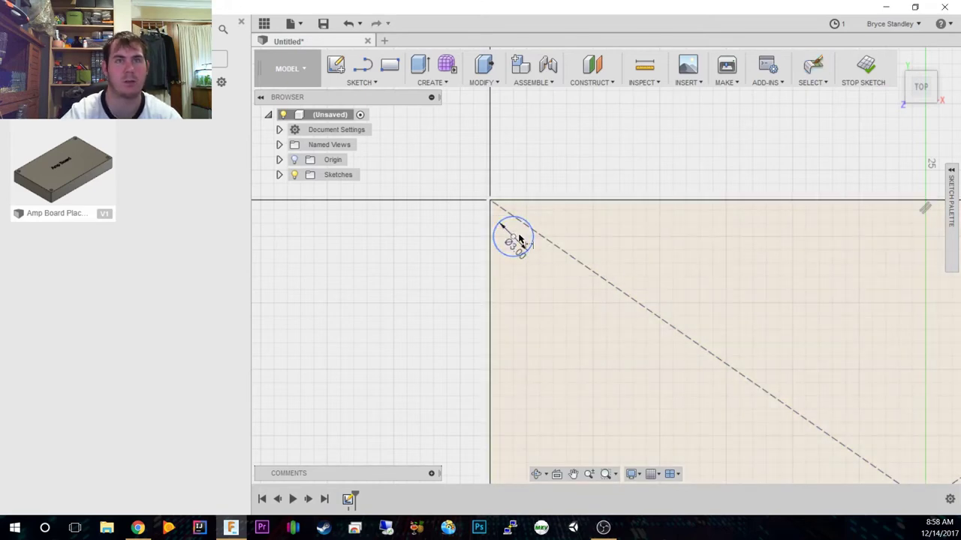
Dimension the upper-left circle's center 3 mm from the rectangle's left edge and 3 mm from its top edge.
{"action": "key", "text": "d"}
{"action": "left_click", "coordinate": [490, 252]}
{"action": "left_click", "coordinate": [512, 238]}
{"action": "left_click", "coordinate": [525, 299]}
{"action": "type", "text": "3"}
{"action": "key", "text": "Return"}
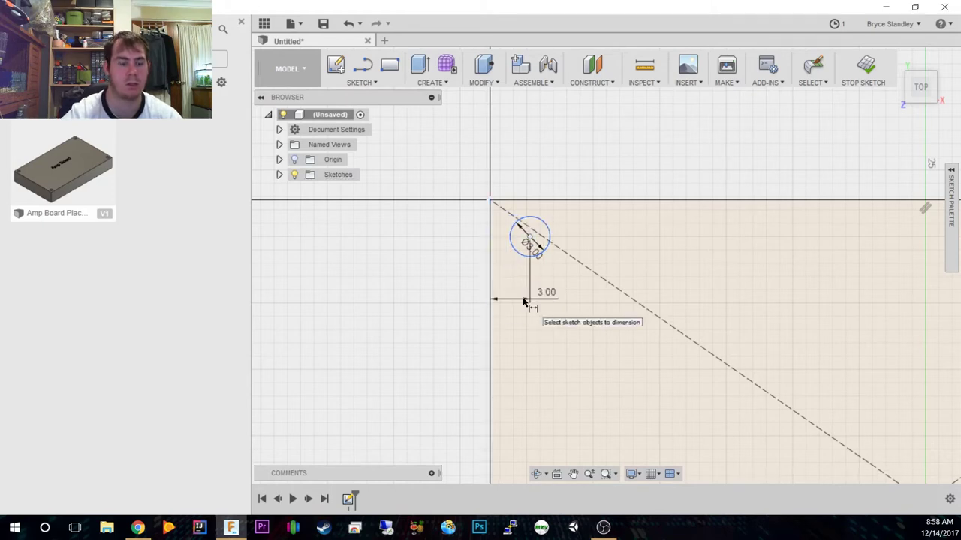
{"action": "left_click", "coordinate": [585, 215]}
{"action": "type", "text": "3"}
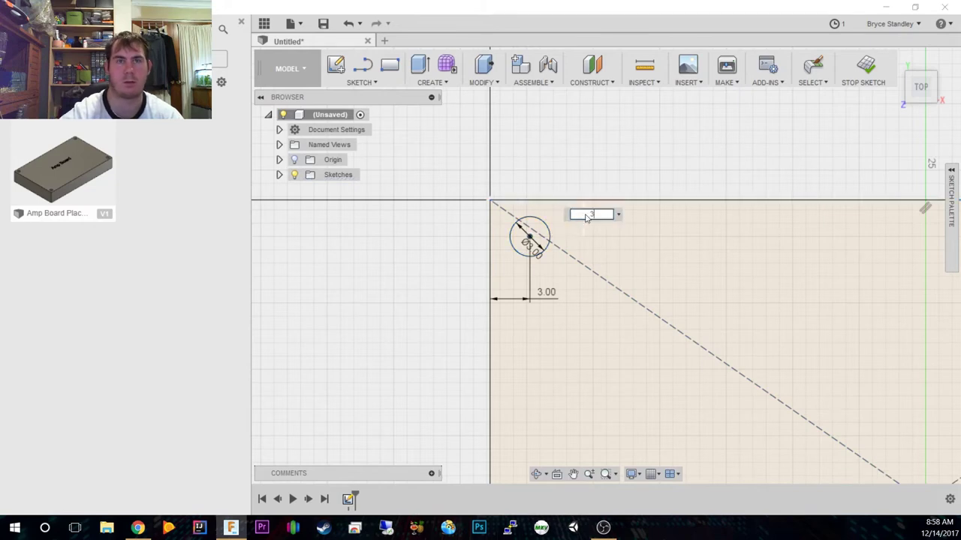
{"action": "key", "text": "Return"}
Sketch a 3 mm diameter circle inside the rectangle's upper-right corner, with its center off the diagonal.
{"action": "middle_click_drag", "start_coordinate": [679, 297], "coordinate": [520, 294]}
{"action": "middle_click_drag", "start_coordinate": [671, 277], "coordinate": [594, 276]}
{"action": "middle_click_drag", "start_coordinate": [808, 275], "coordinate": [563, 292]}
{"action": "middle_click_drag", "start_coordinate": [743, 299], "coordinate": [426, 289]}
{"action": "middle_click_drag", "start_coordinate": [697, 283], "coordinate": [806, 296]}
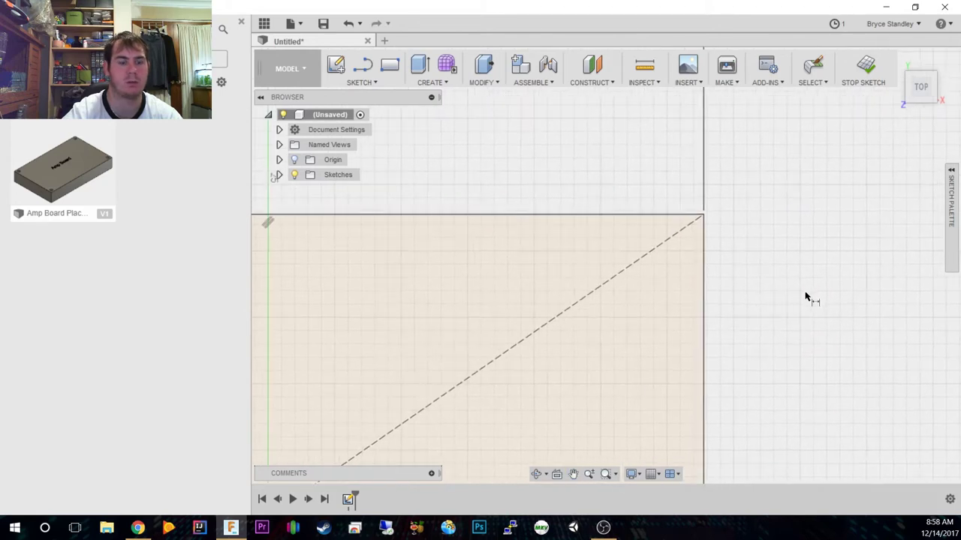
{"action": "left_click", "coordinate": [666, 264]}
{"action": "type", "text": "3"}
{"action": "key", "text": "Return"}
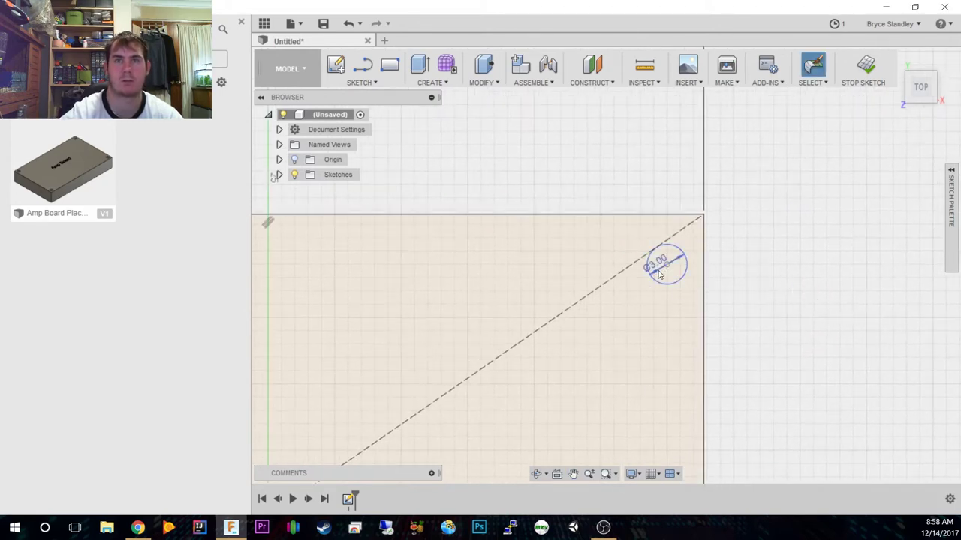
Dimension the upper-right circle's center 3 mm from the rectangle's top edge and 3 mm from its right edge.
{"action": "left_click", "coordinate": [665, 263]}
{"action": "left_click", "coordinate": [644, 217], "text": "shift"}
{"action": "left_click", "coordinate": [640, 223]}
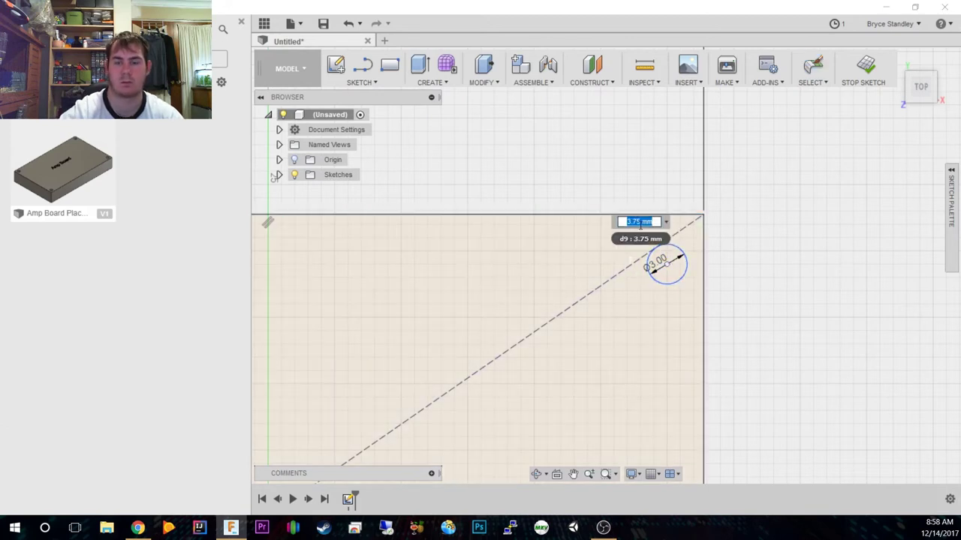
{"action": "type", "text": "3"}
{"action": "key", "text": "Return"}
{"action": "left_click", "coordinate": [665, 261]}
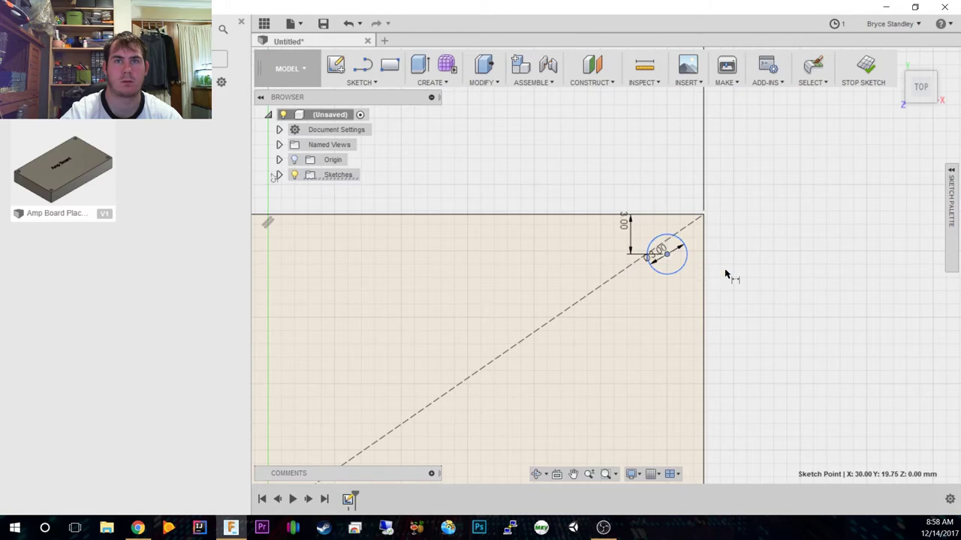
{"action": "left_click", "coordinate": [703, 272]}
{"action": "left_click", "coordinate": [680, 294]}
{"action": "key", "text": "Return"}
Sketch a 3 mm diameter circle inside the rectangle's lower-right corner, with its center off the diagonal.
{"action": "mouse_move", "coordinate": [680, 301]}
{"action": "middle_mouse_down"}
{"action": "mouse_move", "coordinate": [607, 218]}
{"action": "mouse_move", "coordinate": [663, 188]}
{"action": "mouse_move", "coordinate": [714, 270]}
{"action": "middle_mouse_up"}
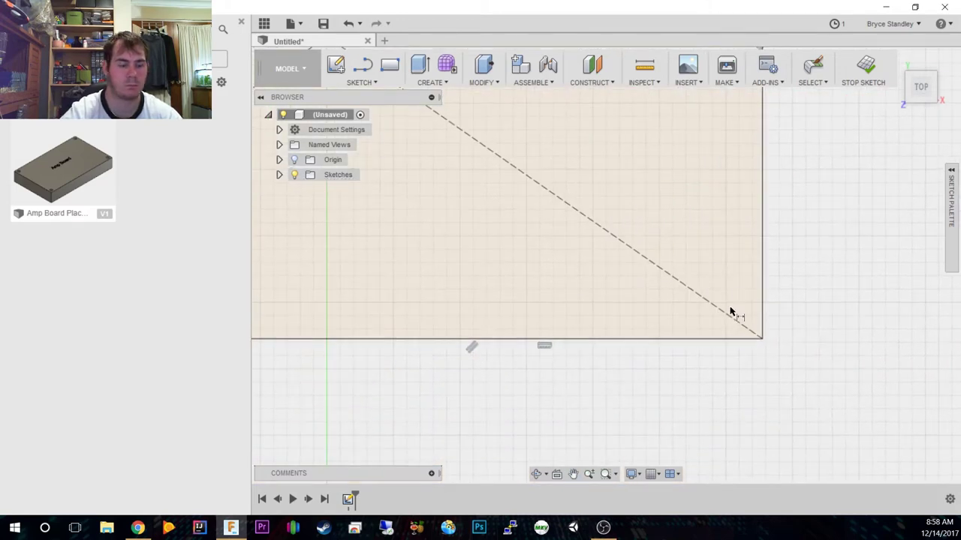
{"action": "left_click", "coordinate": [726, 304]}
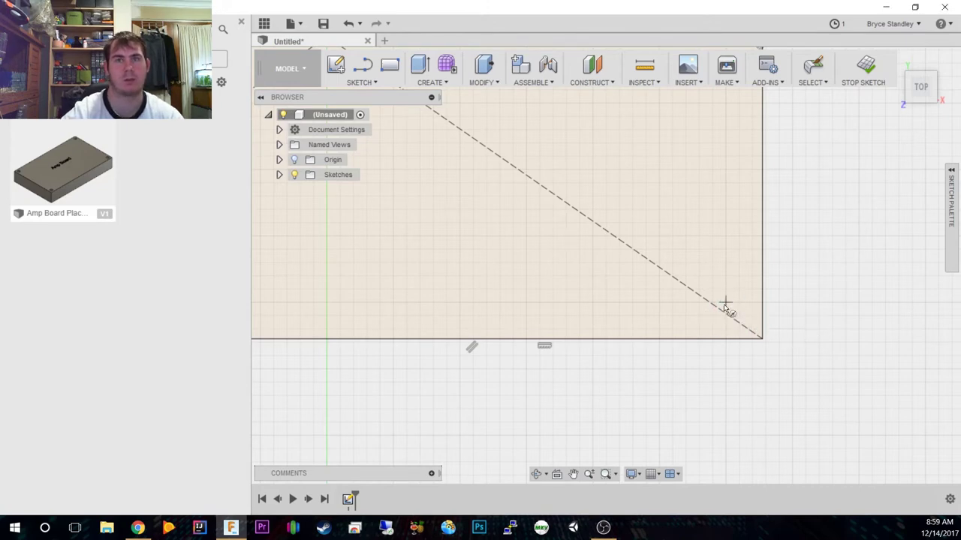
{"action": "type", "text": "3"}
{"action": "key", "text": "Return"}
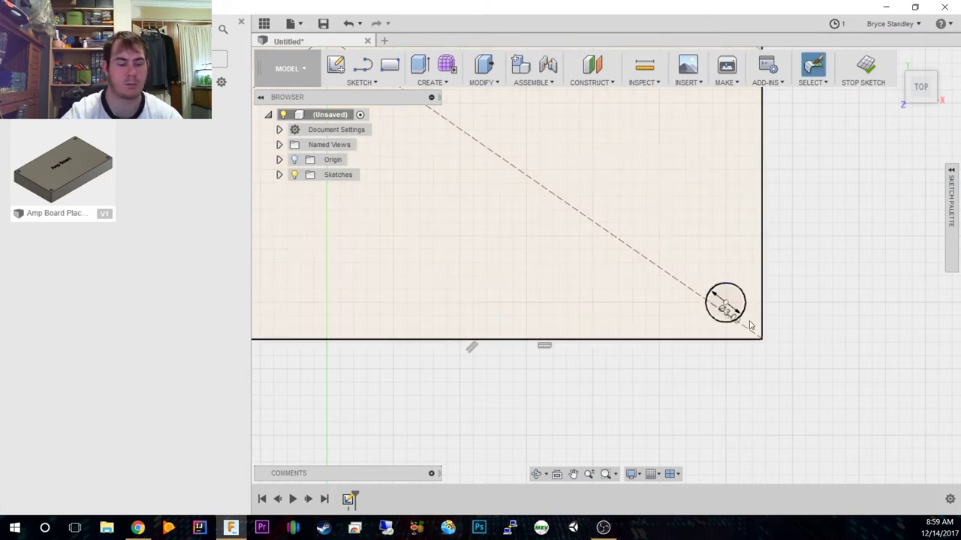
{"action": "key", "text": "Escape"}
Dimension the lower-right circle's center 3 mm from the rectangle's right edge and 3 mm from its bottom edge.
{"action": "left_click", "coordinate": [761, 304]}
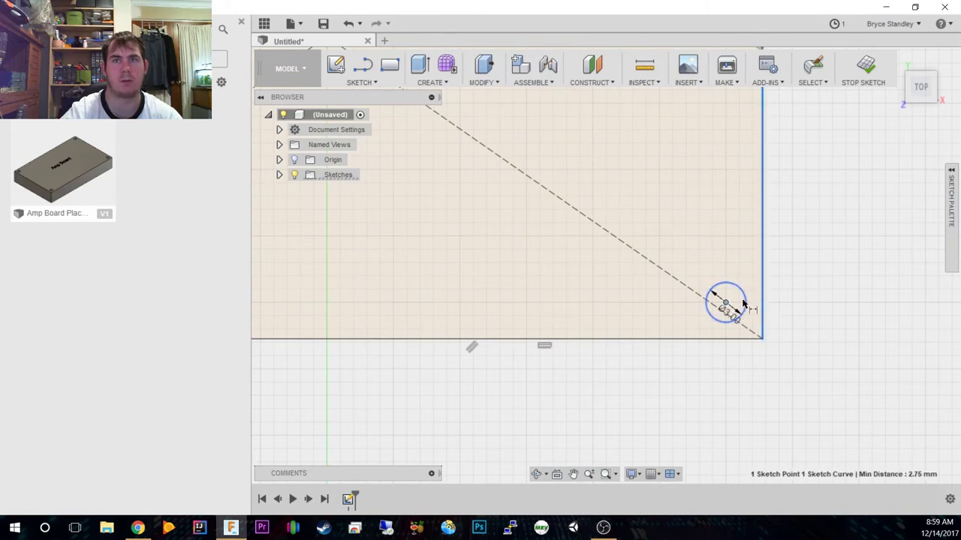
{"action": "left_click", "coordinate": [752, 254]}
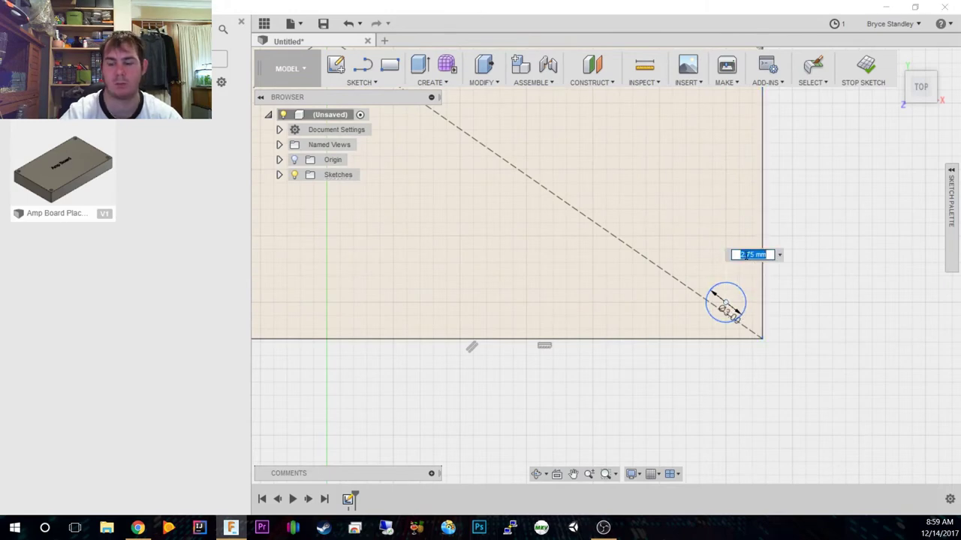
{"action": "type", "text": "3"}
{"action": "key", "text": "Return"}
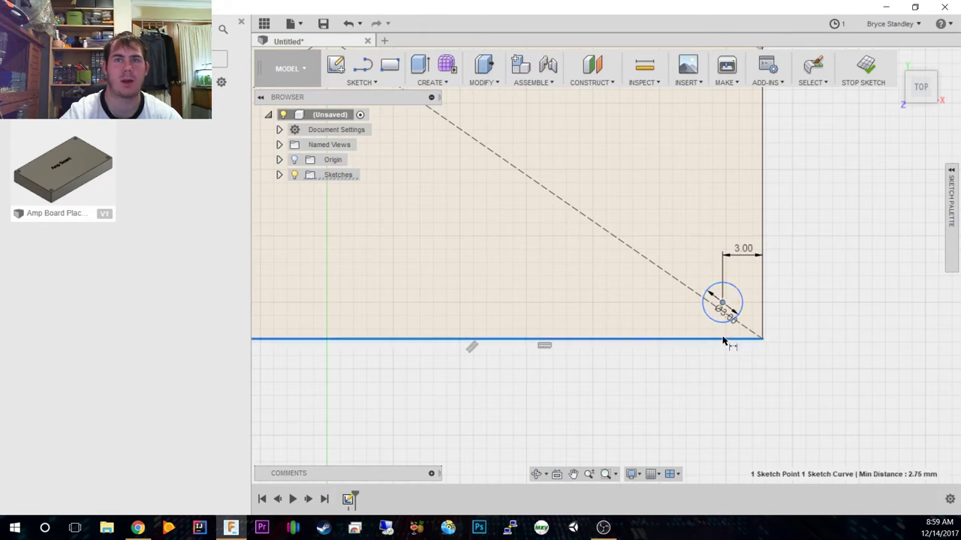
{"action": "left_click", "coordinate": [639, 309]}
{"action": "type", "text": "3"}
{"action": "key", "text": "Return"}
Sketch a 3 mm diameter circle inside the rectangle's lower-left corner, with its center off the diagonal.
{"action": "mouse_move", "coordinate": [516, 285]}
{"action": "middle_mouse_down"}
{"action": "mouse_move", "coordinate": [470, 248]}
{"action": "mouse_move", "coordinate": [448, 258]}
{"action": "middle_mouse_up"}
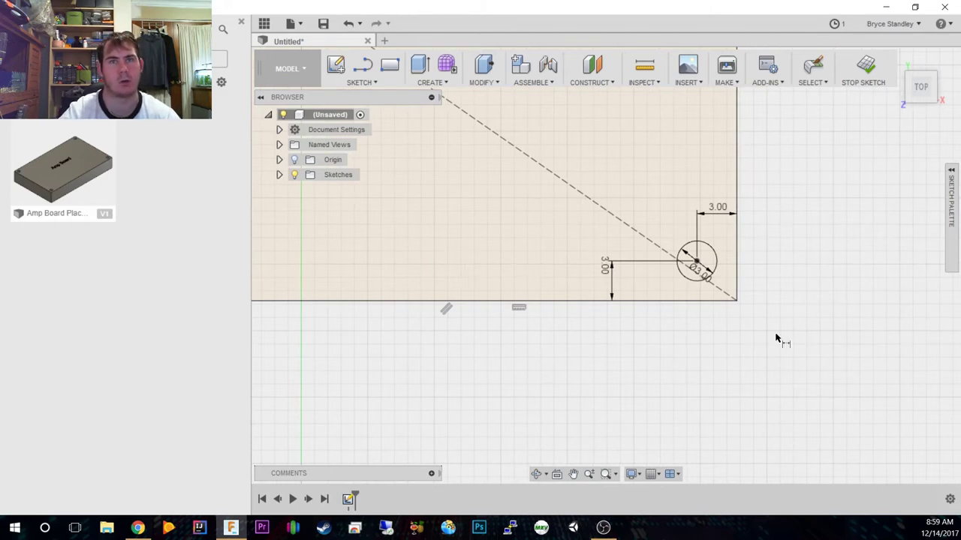
{"action": "mouse_move", "coordinate": [515, 257]}
{"action": "middle_mouse_down"}
{"action": "mouse_move", "coordinate": [440, 247]}
{"action": "mouse_move", "coordinate": [622, 283]}
{"action": "mouse_move", "coordinate": [612, 295]}
{"action": "middle_mouse_up"}
{"action": "key", "text": "c"}
{"action": "left_click", "coordinate": [496, 295]}
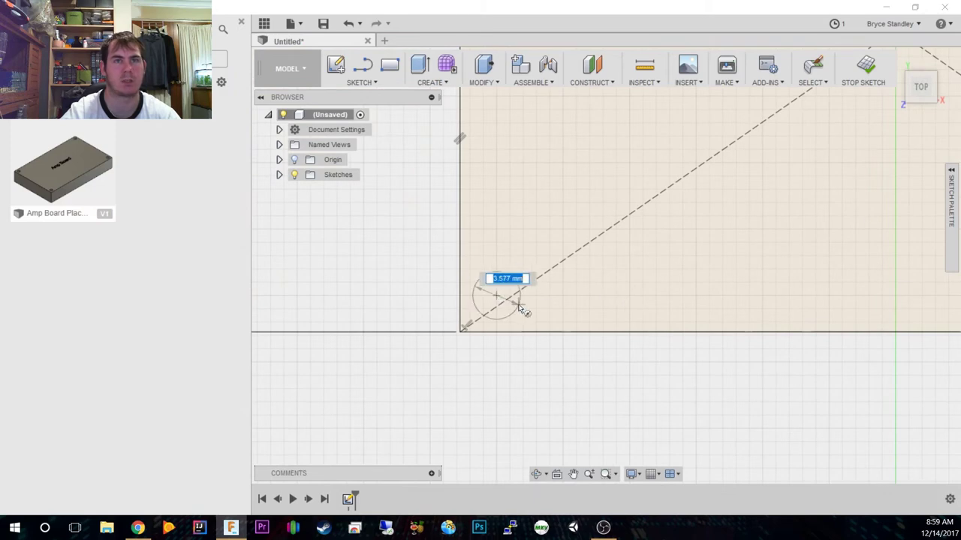
{"action": "type", "text": "8"}
{"action": "key", "text": "Return"}
{"action": "key", "text": "Escape"}
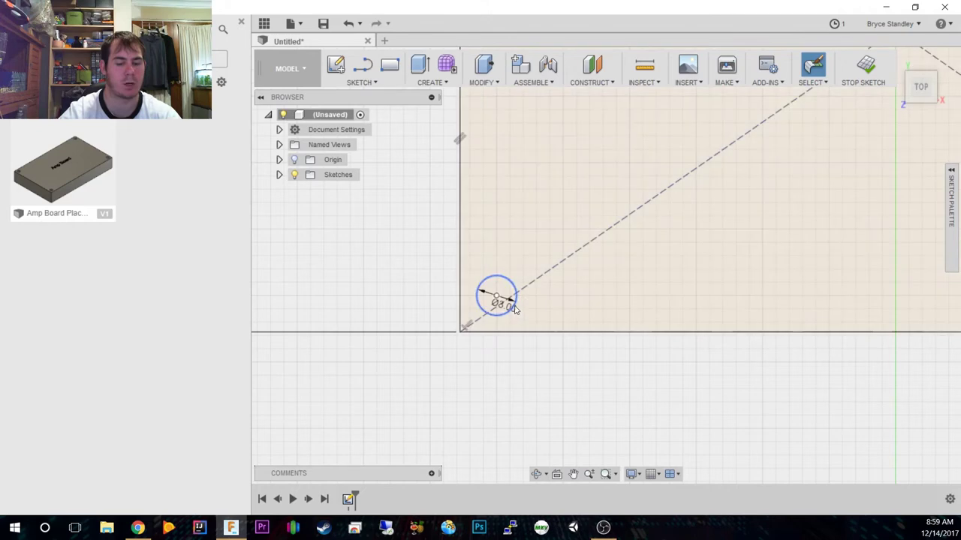
Dimension the lower-left circle's center 3 mm from the rectangle's bottom edge and 3 mm from its left edge.
{"action": "left_click", "coordinate": [495, 300]}
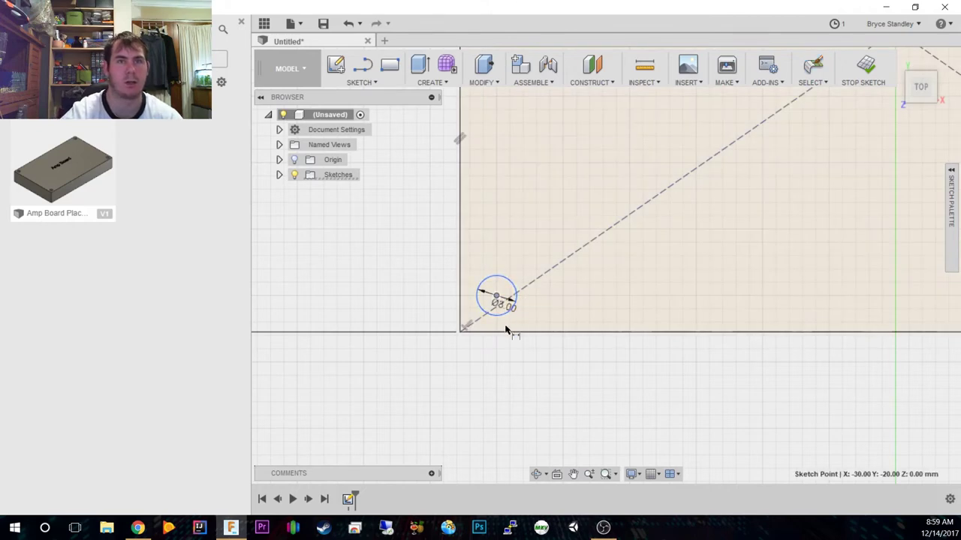
{"action": "left_click", "coordinate": [507, 331]}
{"action": "left_click", "coordinate": [545, 317]}
{"action": "type", "text": "3"}
{"action": "key", "text": "Return"}
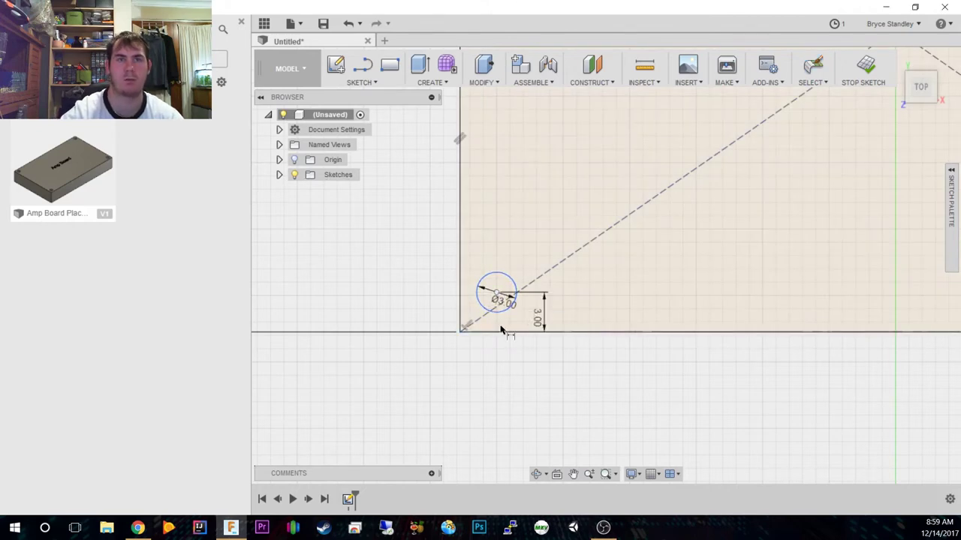
{"action": "left_click", "coordinate": [495, 297]}
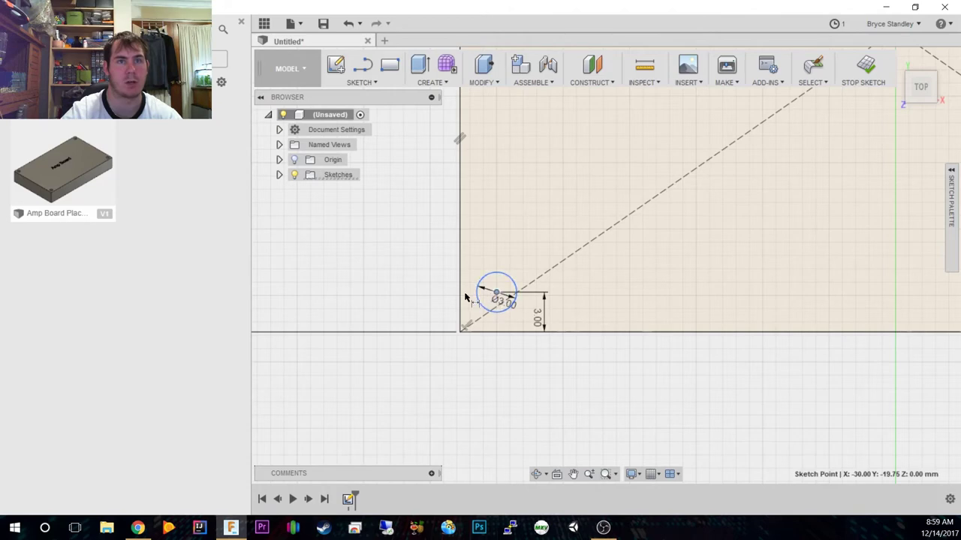
{"action": "left_click", "coordinate": [461, 296]}
{"action": "left_click", "coordinate": [484, 255]}
{"action": "type", "text": "3"}
{"action": "key", "text": "Return"}
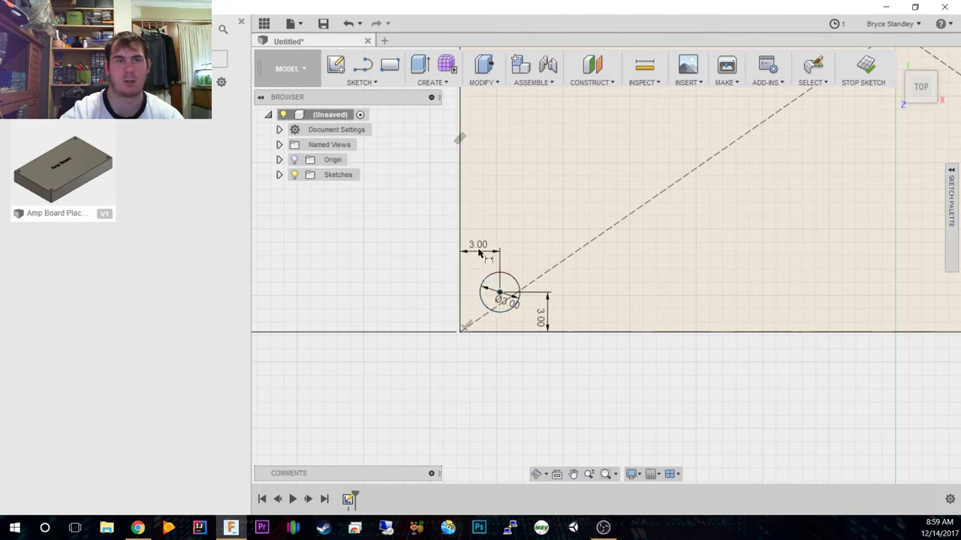
Sketch an 8 by 8 mm center rectangle in the upper-left area of the board outline, clear of the corner hole.
{"action": "middle_click_drag", "start_coordinate": [664, 246], "coordinate": [564, 268]}
{"action": "scroll", "coordinate": [563, 268], "scroll_direction": "down", "scroll_amount": 6}
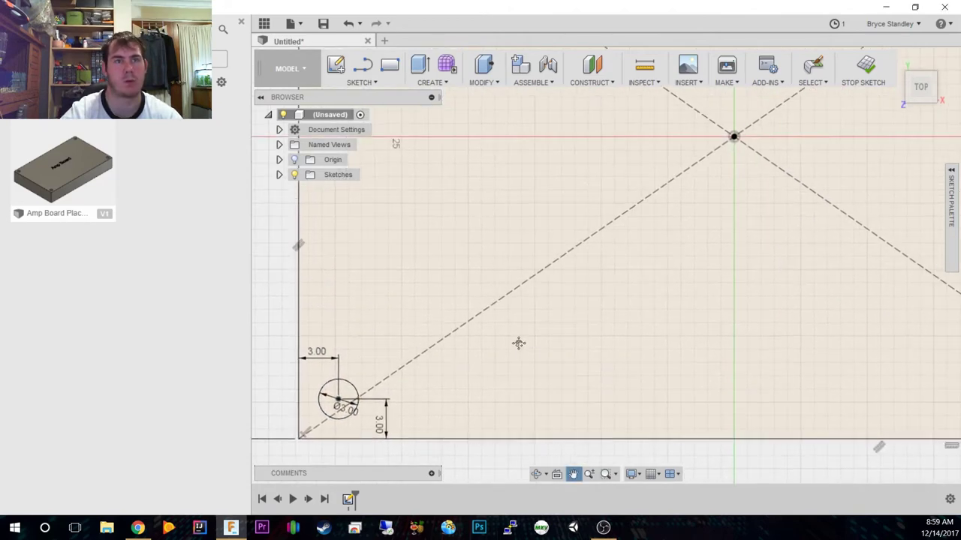
{"action": "middle_click_drag", "start_coordinate": [654, 294], "coordinate": [588, 345]}
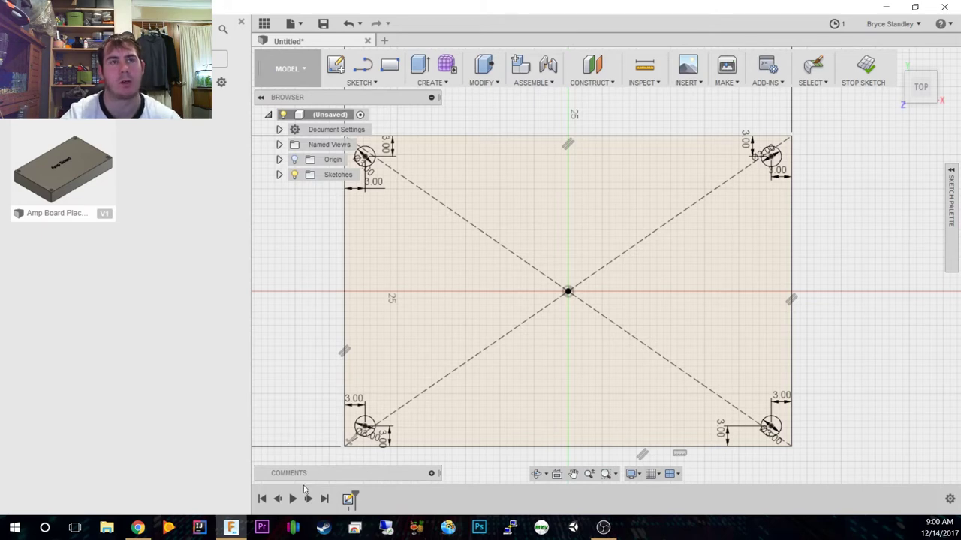
{"action": "middle_click", "coordinate": [545, 274]}
{"action": "middle_click_drag", "start_coordinate": [545, 274], "coordinate": [530, 293]}
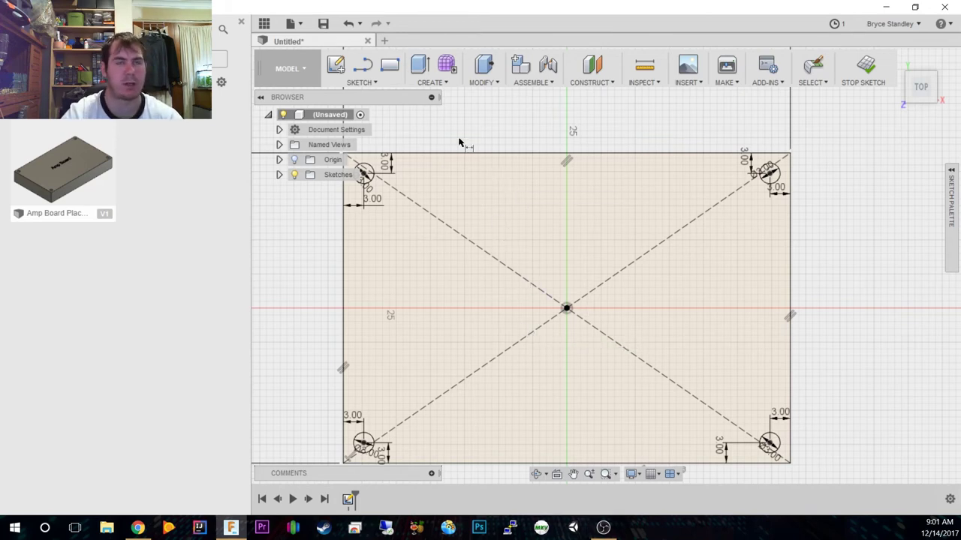
{"action": "left_click", "coordinate": [362, 82]}
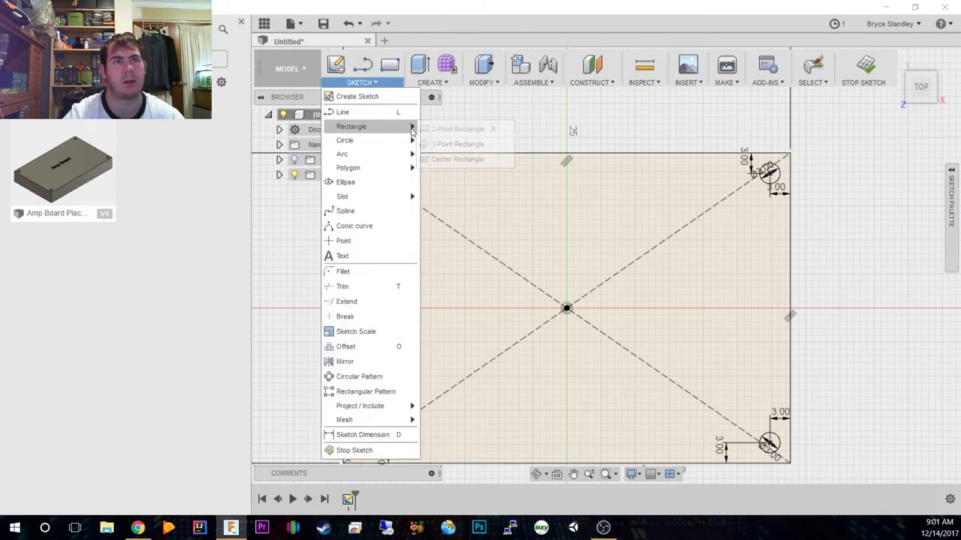
{"action": "left_click", "coordinate": [455, 156]}
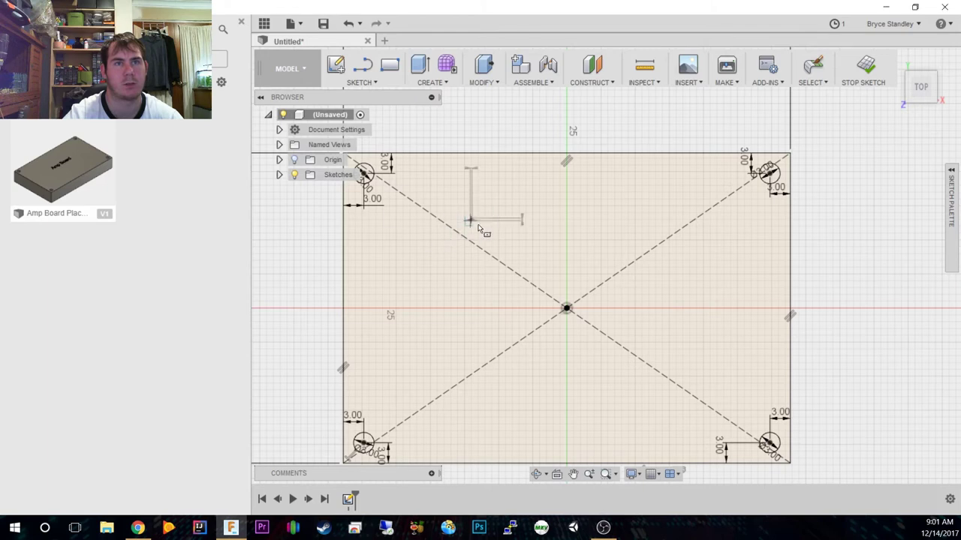
{"action": "left_click", "coordinate": [470, 220]}
{"action": "type", "text": "8"}
{"action": "key", "text": "Tab"}
{"action": "type", "text": "8"}
{"action": "key", "text": "Tab"}
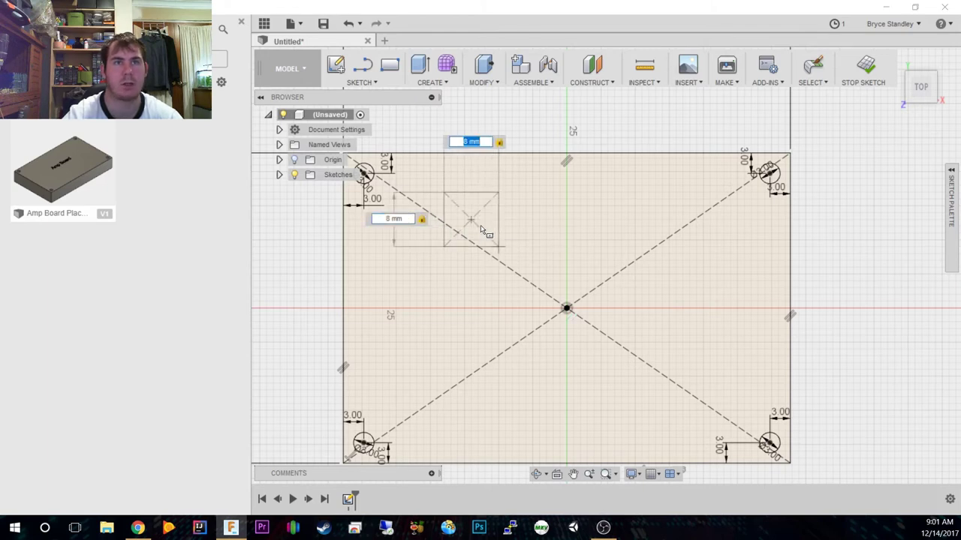
{"action": "key", "text": "Return"}
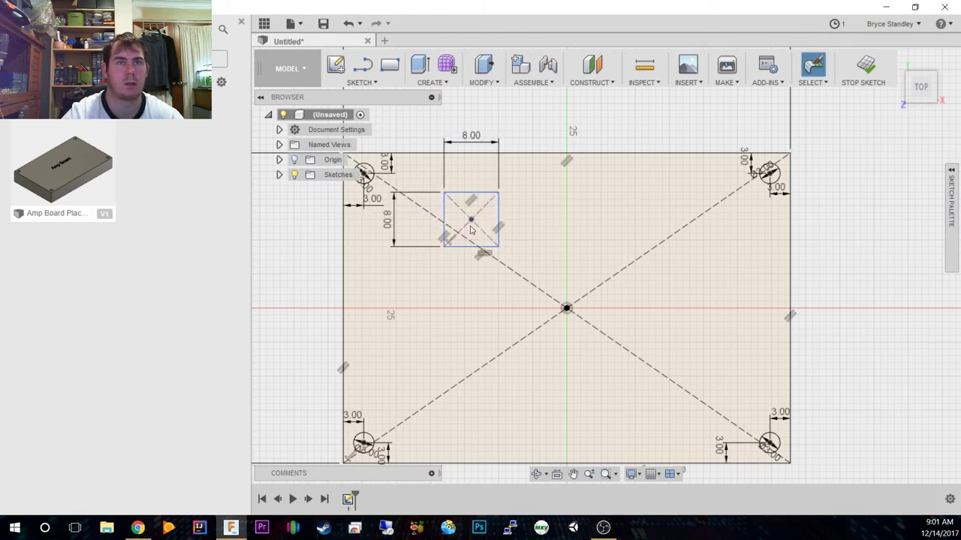
Dimension the small square's right side 16.5 mm from the board outline's right edge.
{"action": "left_click", "coordinate": [467, 235]}
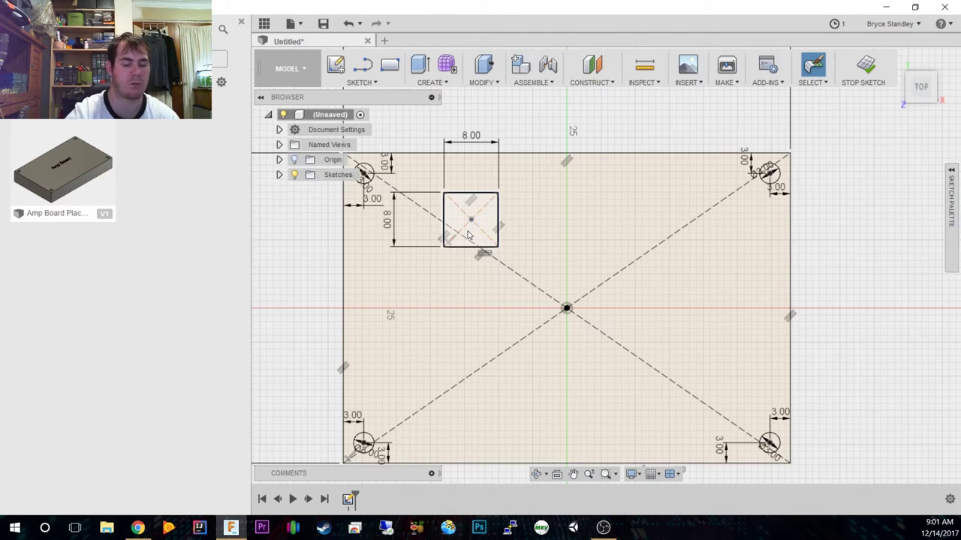
{"action": "key", "text": "d"}
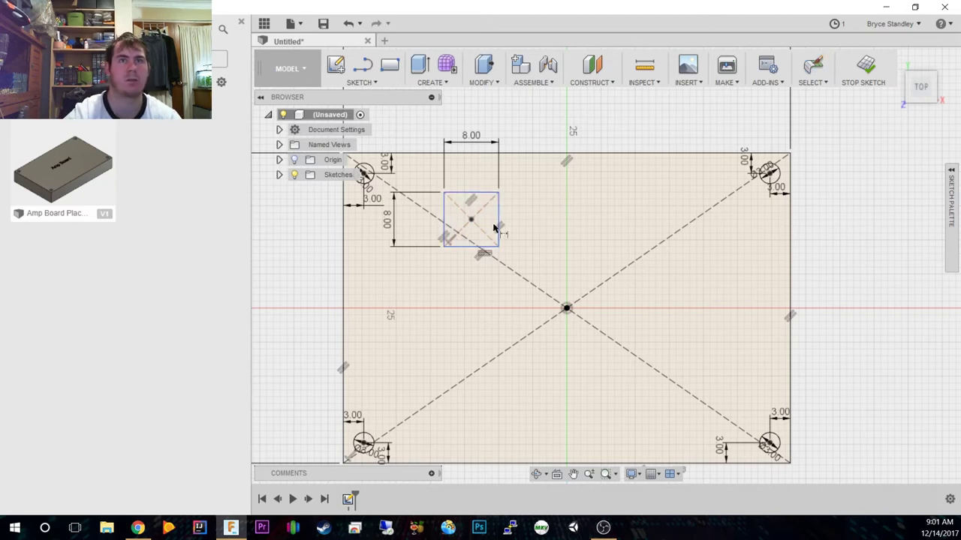
{"action": "left_click", "coordinate": [497, 227]}
{"action": "left_click", "coordinate": [789, 252]}
{"action": "left_click", "coordinate": [727, 263]}
{"action": "key", "text": "BackSpace"}
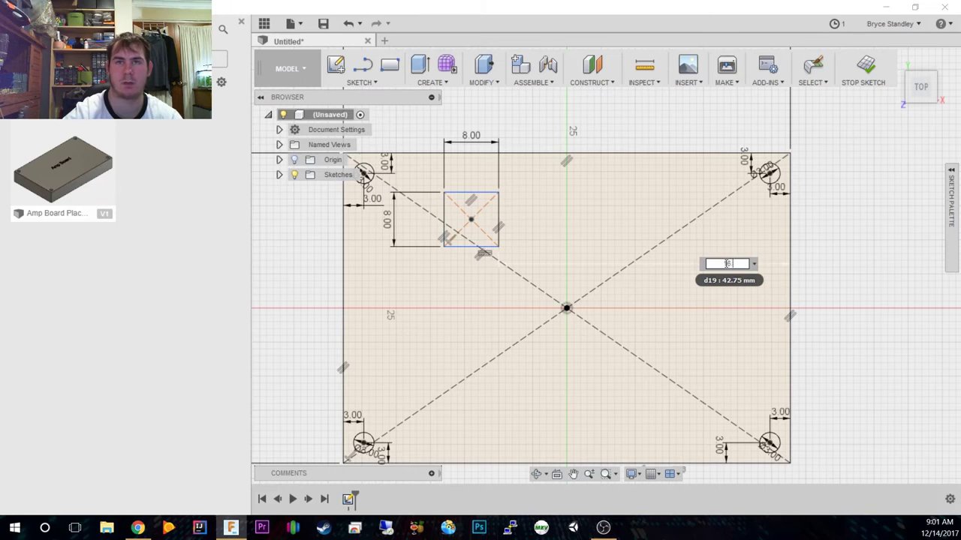
{"action": "type", "text": "16.5"}
{"action": "key", "text": "Return"}
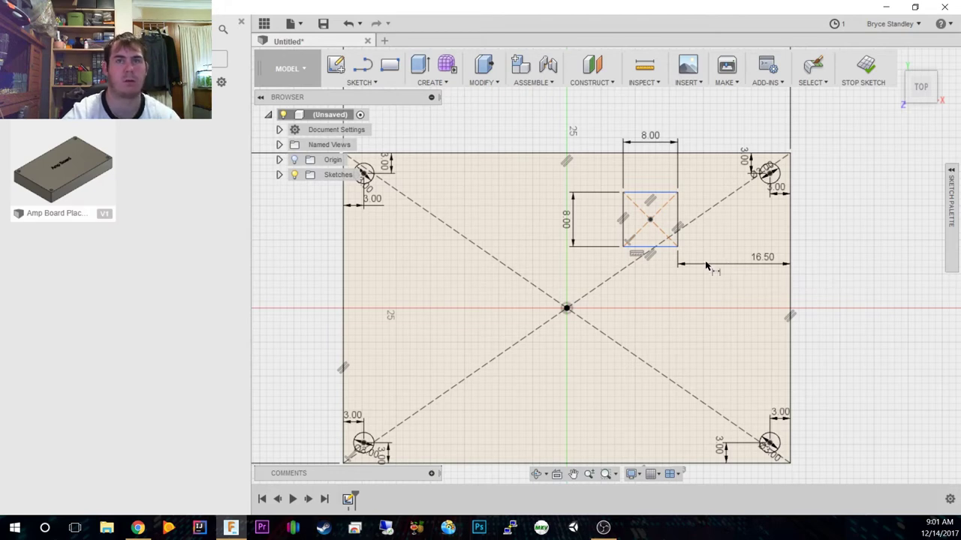
Dimension the small square's top side 9.5 mm from the board outline's top edge.
{"action": "left_click", "coordinate": [645, 193]}
{"action": "left_click", "coordinate": [650, 154]}
{"action": "left_click", "coordinate": [656, 174]}
{"action": "type", "text": "9.5"}
{"action": "key", "text": "Return"}
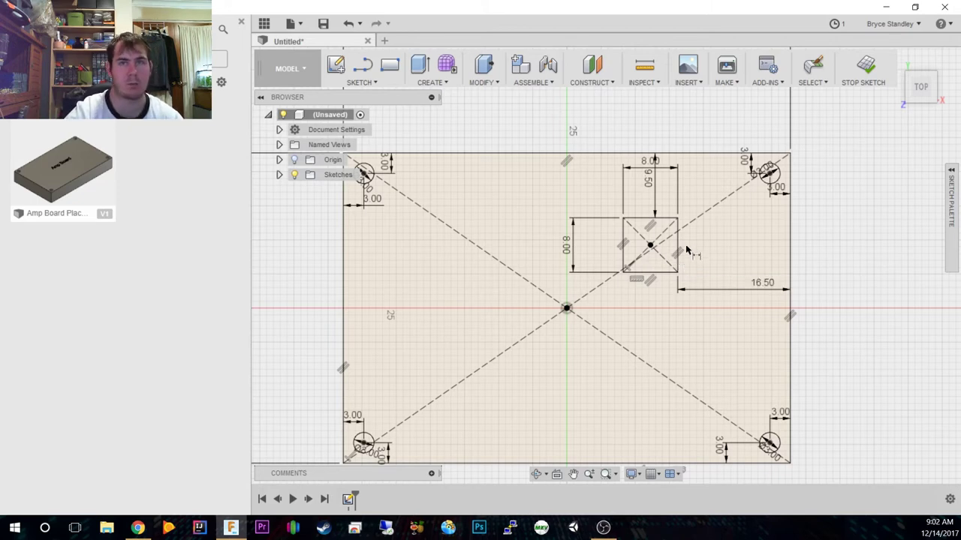
{"action": "key", "text": "Escape"}
{"action": "left_click", "coordinate": [650, 245]}
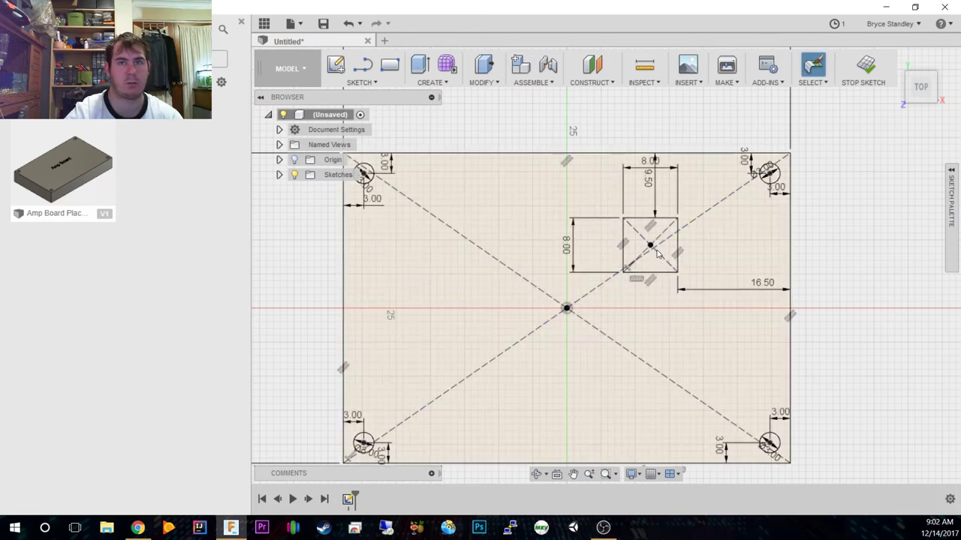
{"action": "left_click", "coordinate": [653, 269]}
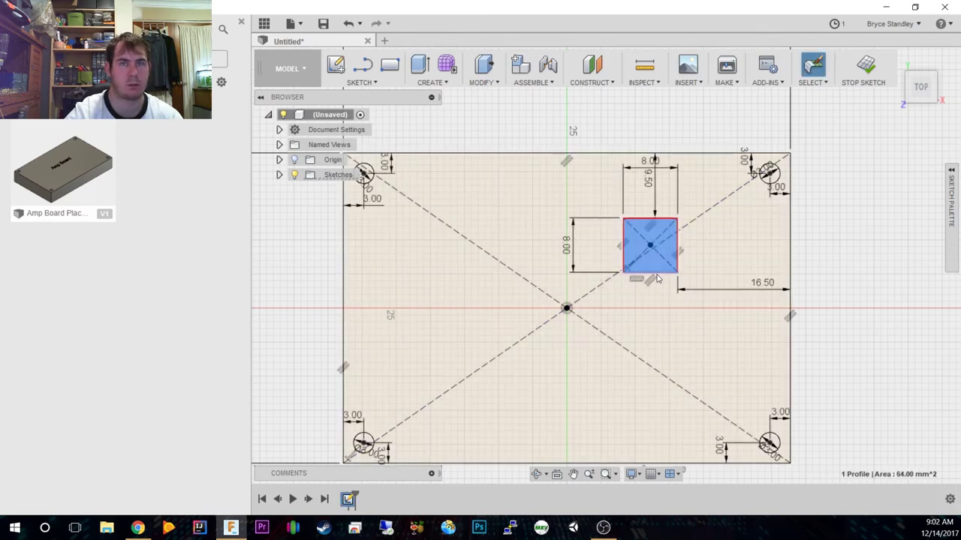
{"action": "left_click", "coordinate": [772, 245]}
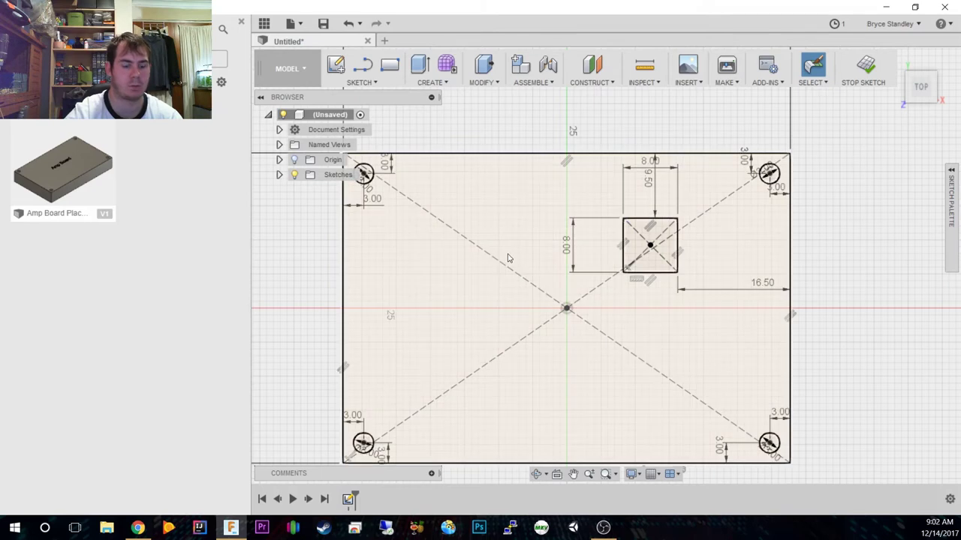
Sketch a second 8 by 8 mm center rectangle in the board outline's upper-left area, beside the positioned square.
{"action": "key", "text": "r"}
{"action": "left_click", "coordinate": [349, 85]}
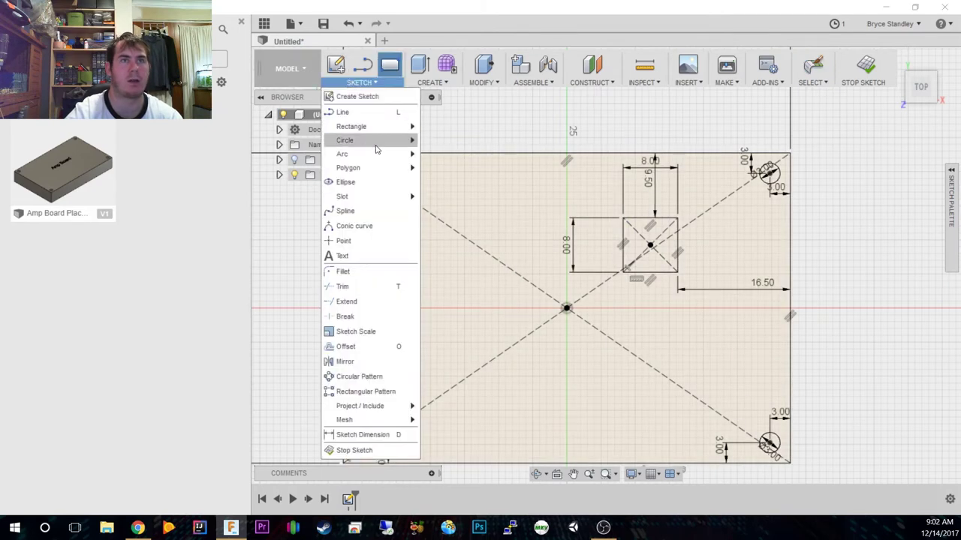
{"action": "mouse_move", "coordinate": [398, 128]}
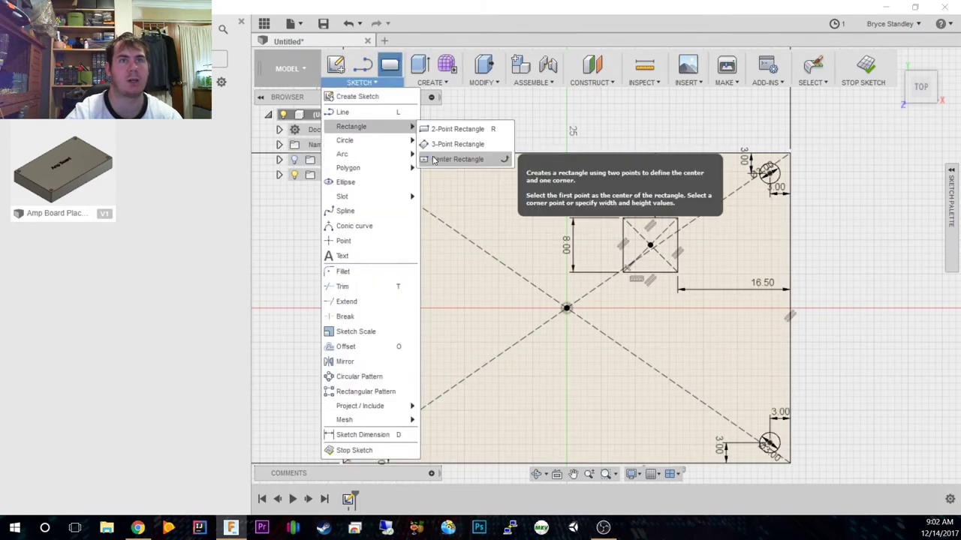
{"action": "left_click", "coordinate": [492, 159]}
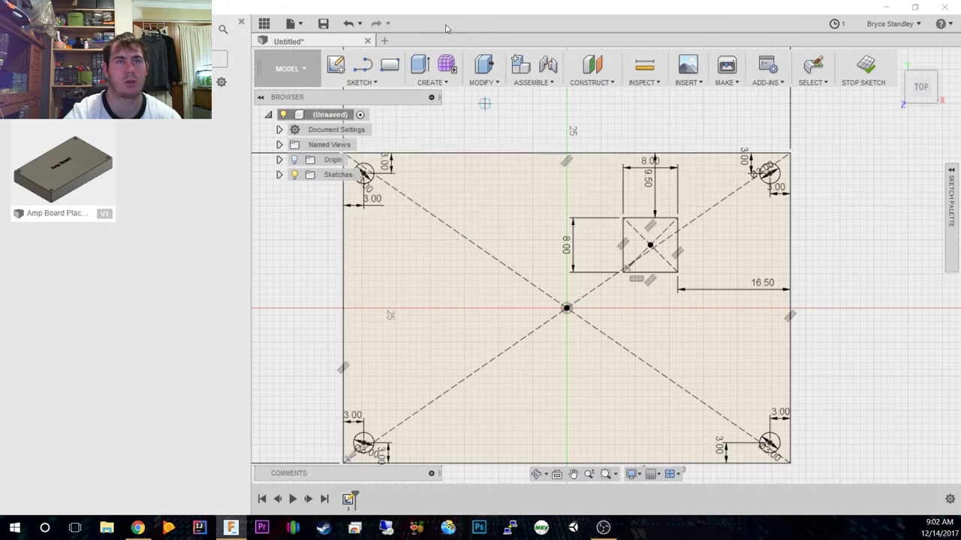
{"action": "left_click", "coordinate": [464, 235]}
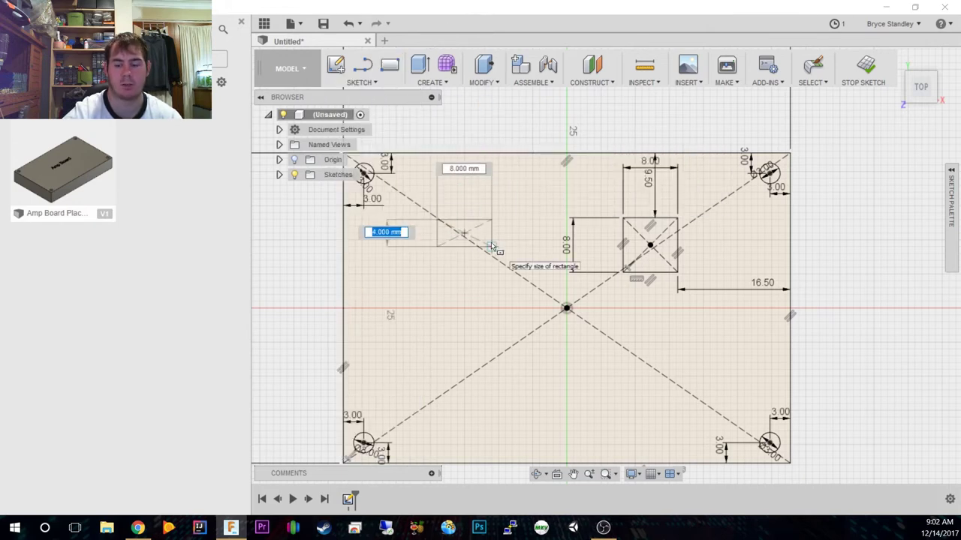
{"action": "type", "text": "8"}
{"action": "key", "text": "Tab"}
{"action": "type", "text": "8"}
{"action": "key", "text": "Return"}
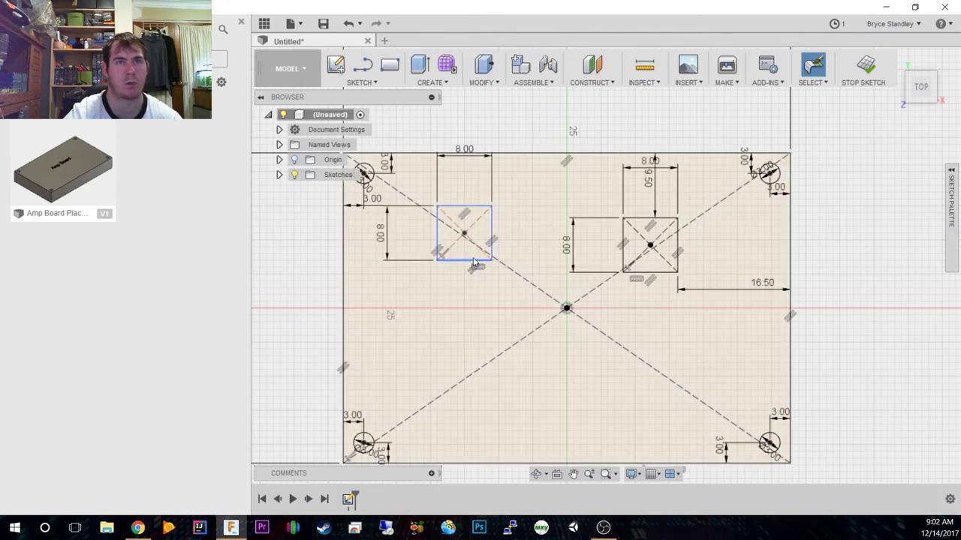
Dimension the second square's top side 9.5 mm from the board outline's top edge.
{"action": "key", "text": "Escape"}
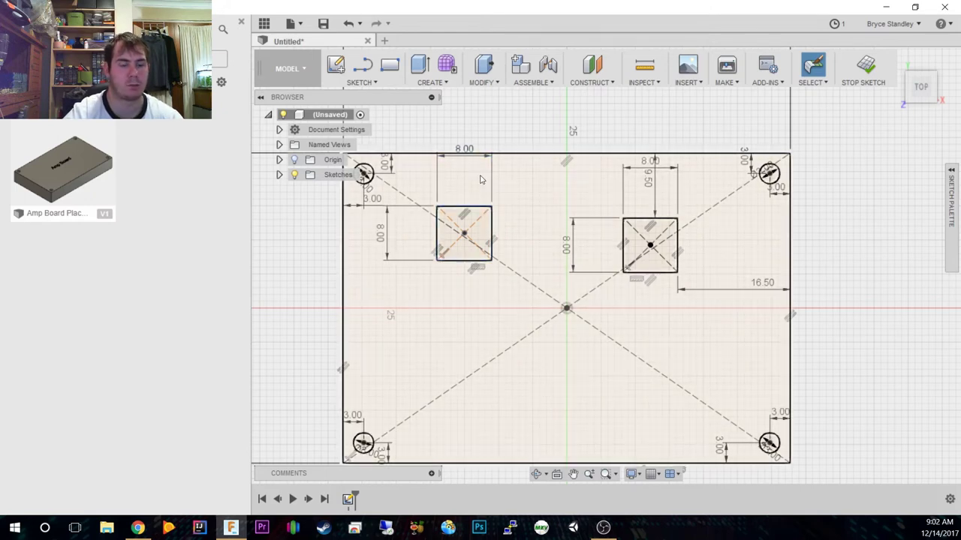
{"action": "double_click", "coordinate": [455, 207]}
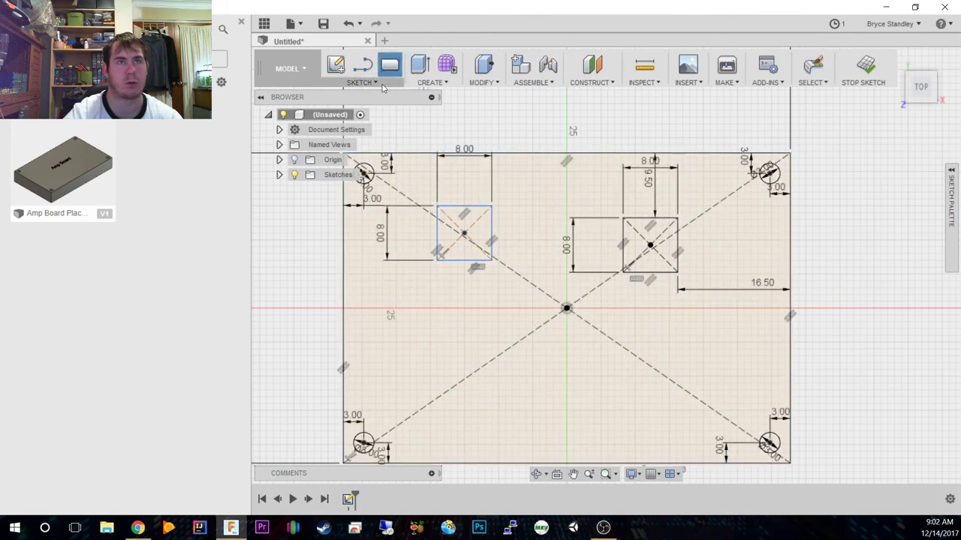
{"action": "key", "text": "Escape"}
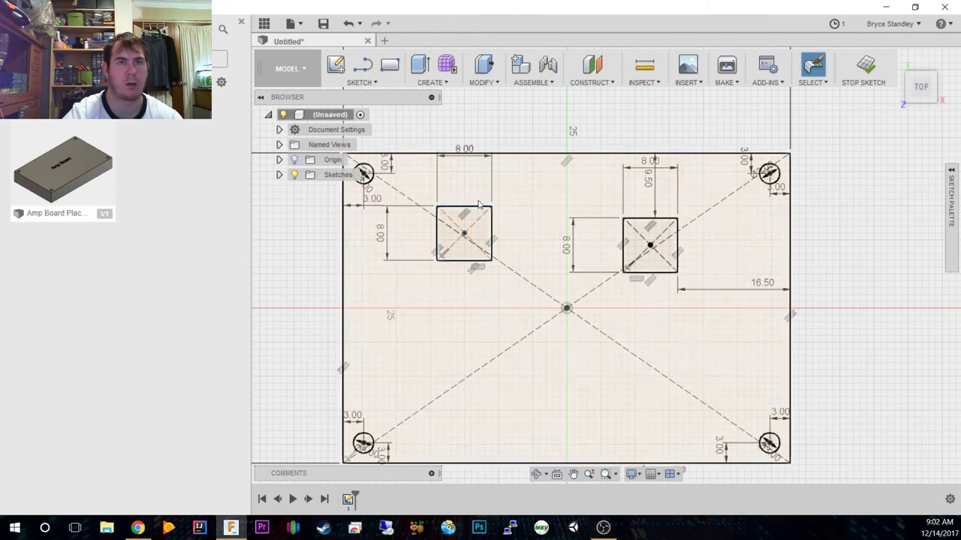
{"action": "double_click", "coordinate": [476, 212]}
{"action": "left_click", "coordinate": [484, 153]}
{"action": "left_click", "coordinate": [480, 206]}
{"action": "left_click", "coordinate": [524, 195]}
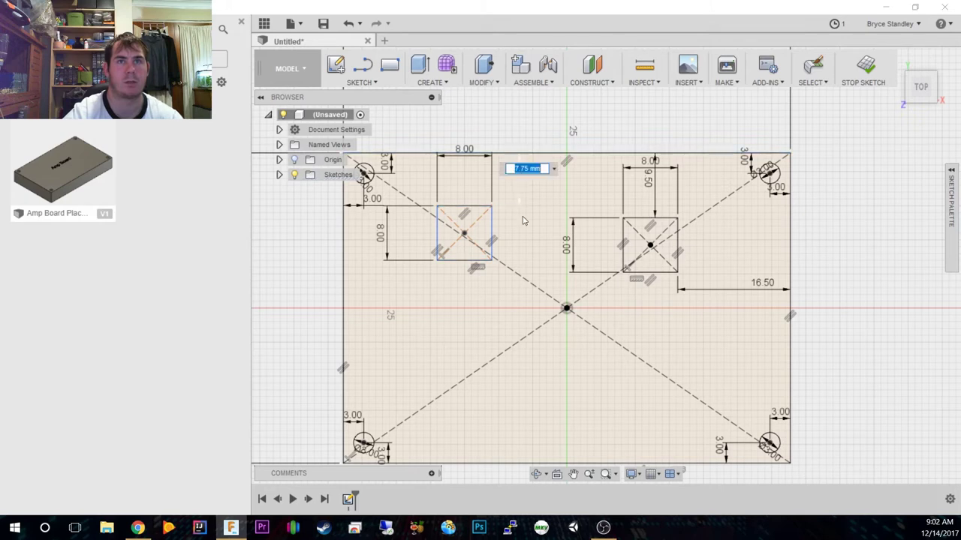
{"action": "type", "text": "9.5"}
{"action": "key", "text": "Return"}
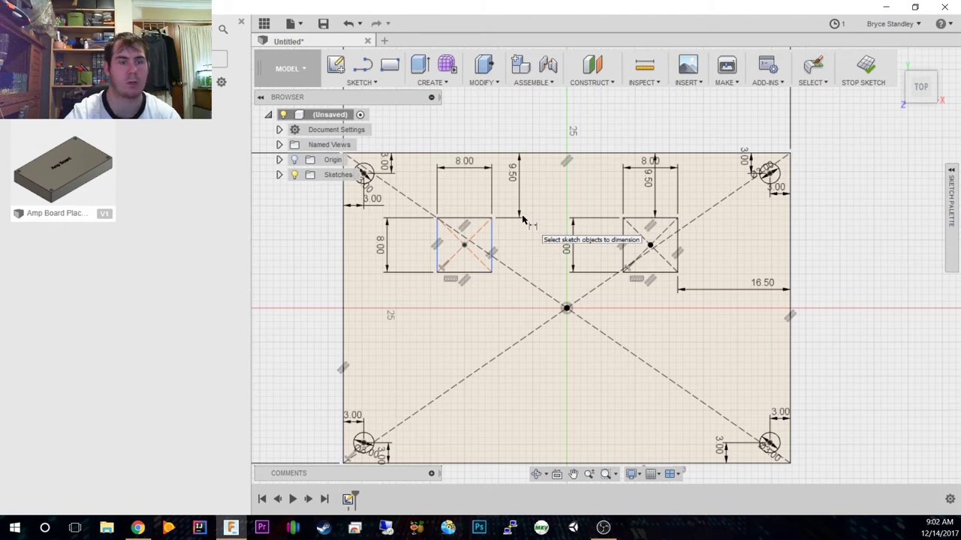
Dimension the gap between the two upper squares as 13 mm.
{"action": "left_click", "coordinate": [492, 248]}
{"action": "left_click", "coordinate": [623, 248]}
{"action": "left_click", "coordinate": [580, 264]}
{"action": "type", "text": "13"}
{"action": "key", "text": "Return"}
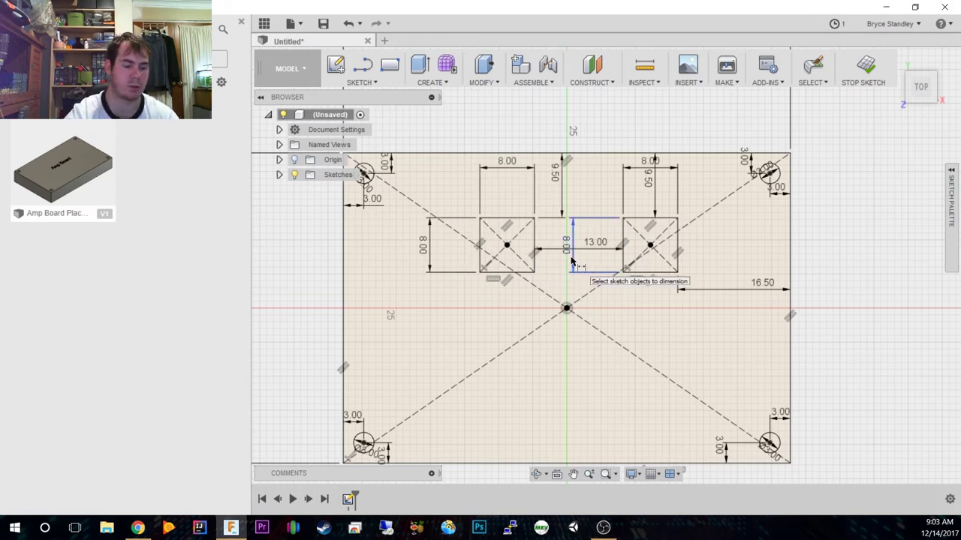
Try a dimension from the upper-left square to the board's left edge, and delete the 13 mm gap dimension between the squares.
{"action": "left_click", "coordinate": [479, 255]}
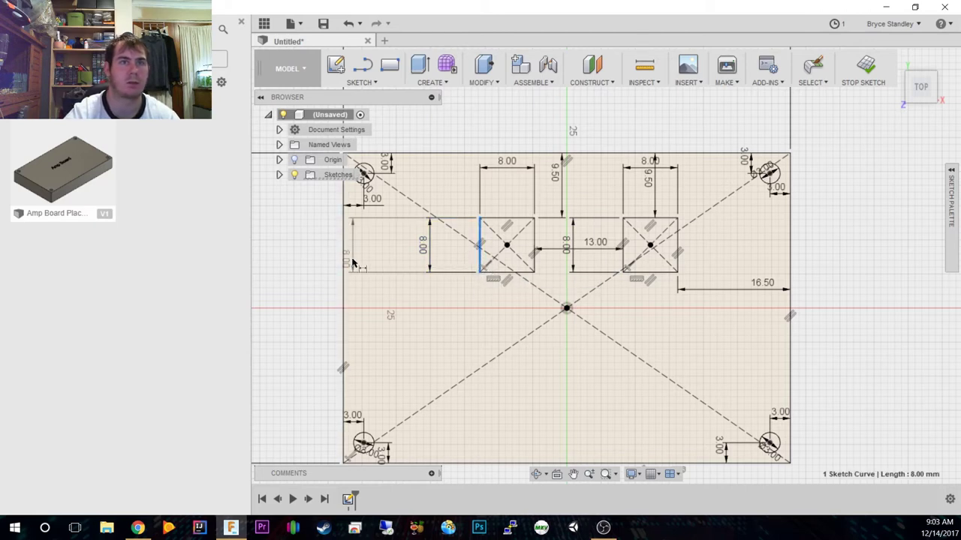
{"action": "left_click", "coordinate": [343, 264], "text": "shift"}
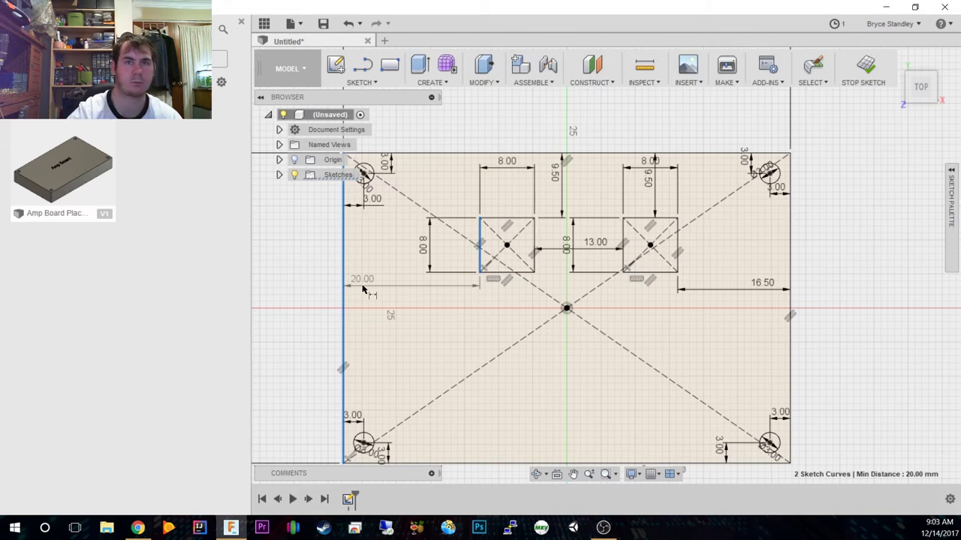
{"action": "key", "text": "Escape"}
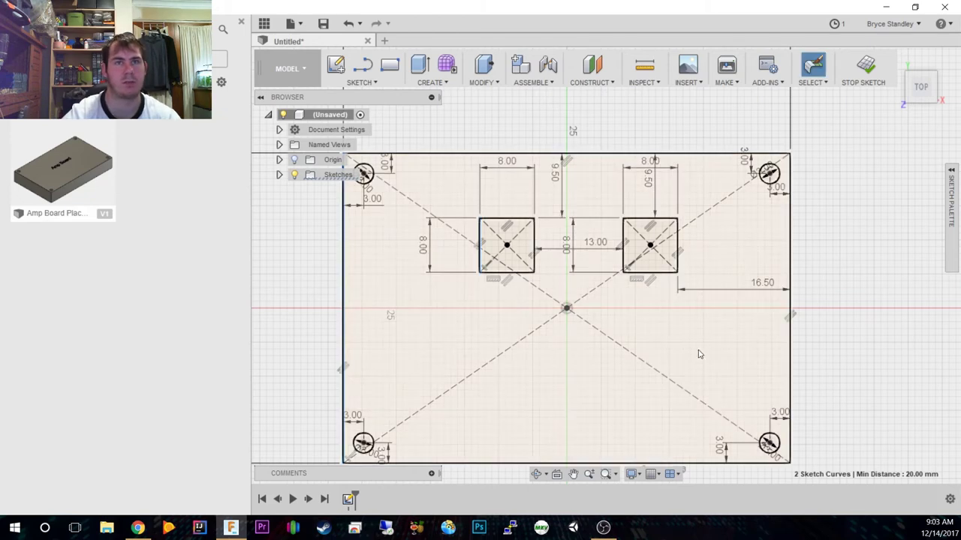
{"action": "left_click", "coordinate": [590, 253]}
{"action": "key", "text": "Delete"}
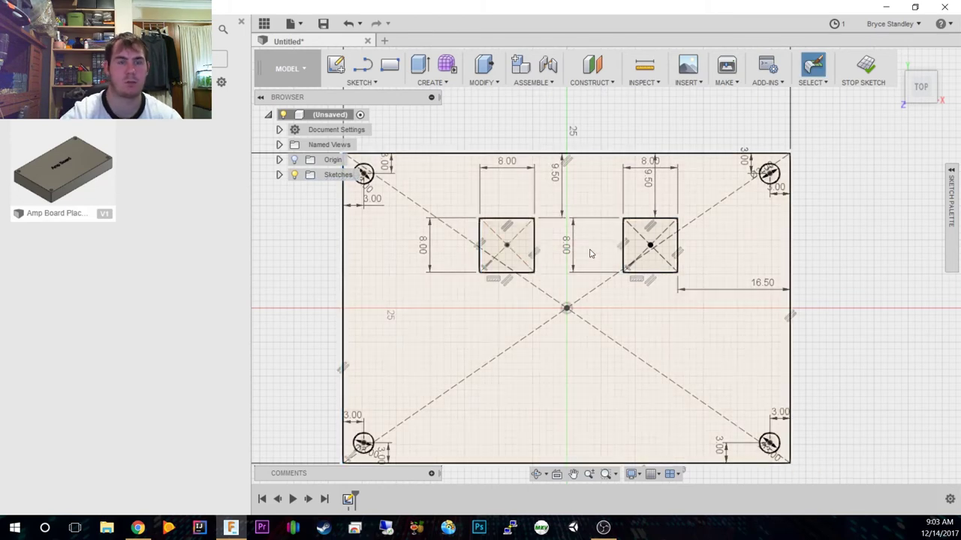
Dimension the upper-left square's left side 17 mm from the board outline's left edge.
{"action": "key", "text": "d"}
{"action": "left_click", "coordinate": [346, 261]}
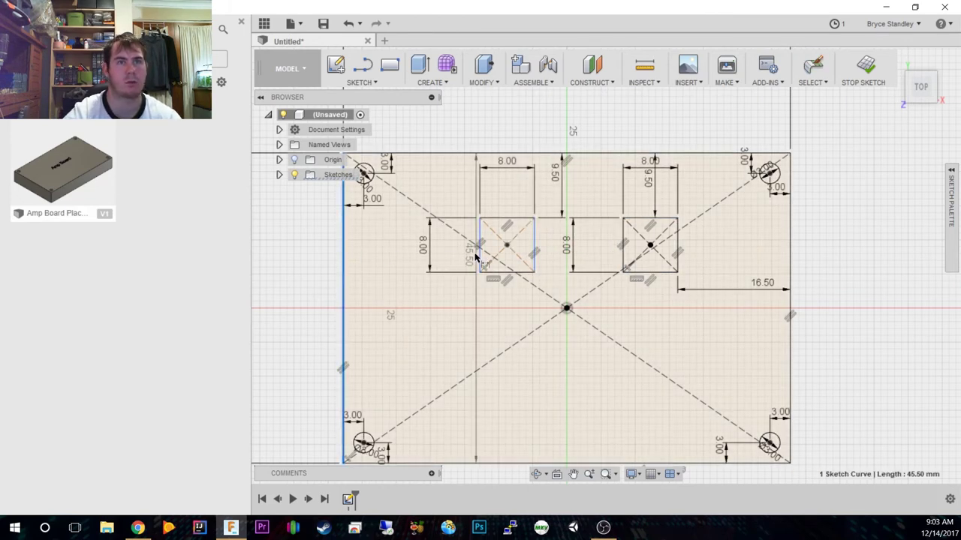
{"action": "left_click", "coordinate": [480, 248]}
{"action": "left_click", "coordinate": [413, 259]}
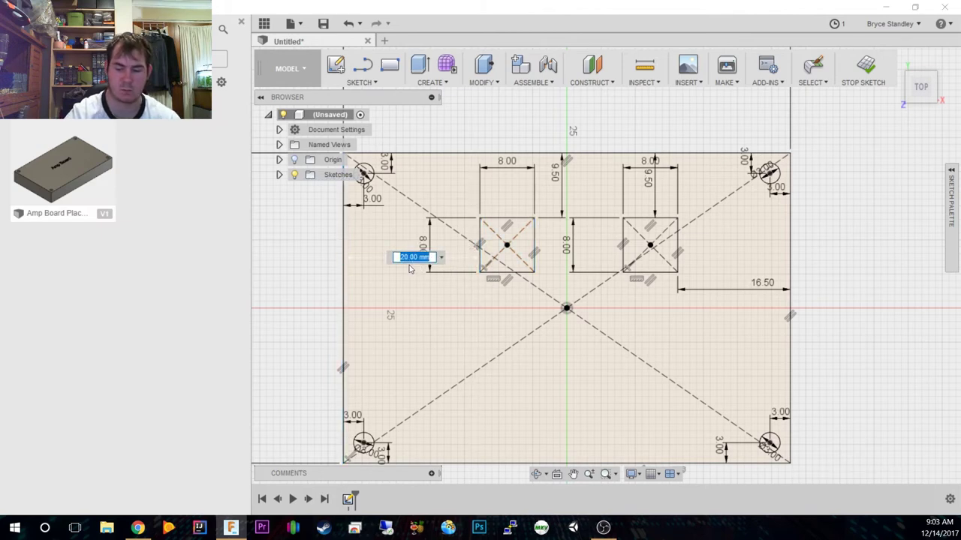
{"action": "type", "text": "17"}
{"action": "key", "text": "Return"}
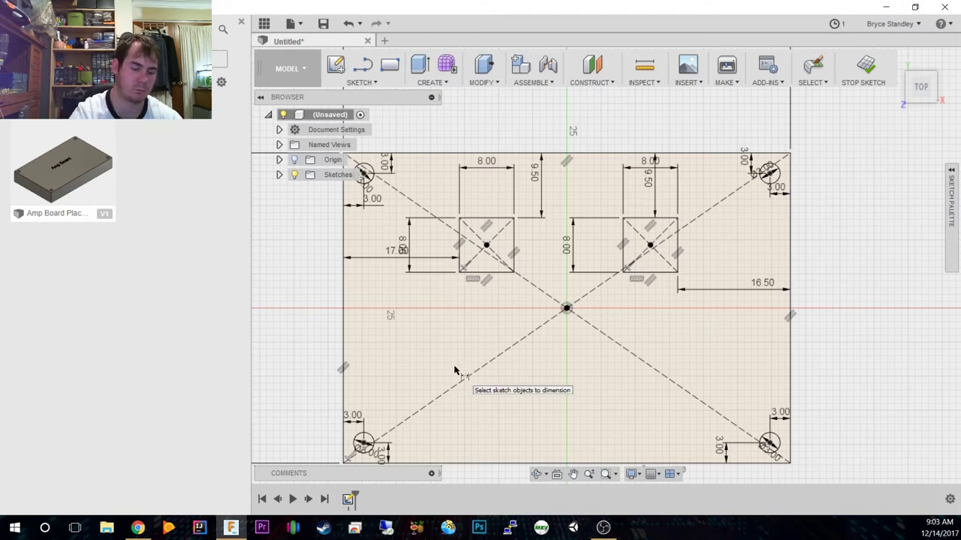
Sketch an 8 by 8 mm rectangle in the board outline's lower-left area.
{"action": "key", "text": "r"}
{"action": "left_click", "coordinate": [484, 389]}
{"action": "type", "text": "8"}
{"action": "key", "text": "Tab"}
{"action": "type", "text": "8"}
{"action": "key", "text": "Return"}
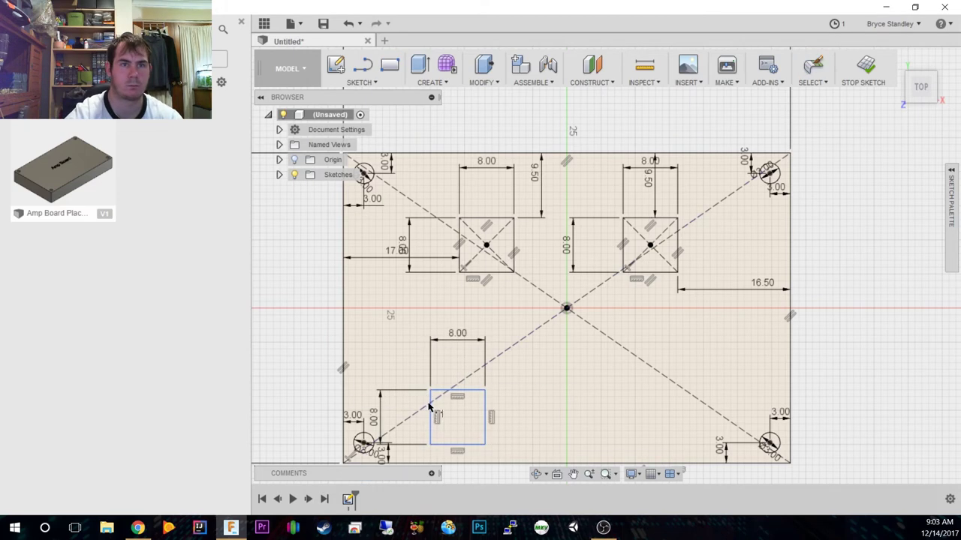
Dimension the lower-left square's left side 13 mm from the board outline's left edge.
{"action": "left_click", "coordinate": [425, 412]}
{"action": "key", "text": "d"}
{"action": "left_click", "coordinate": [431, 417]}
{"action": "left_click", "coordinate": [344, 394]}
{"action": "left_click", "coordinate": [365, 372]}
{"action": "type", "text": "13"}
{"action": "key", "text": "Return"}
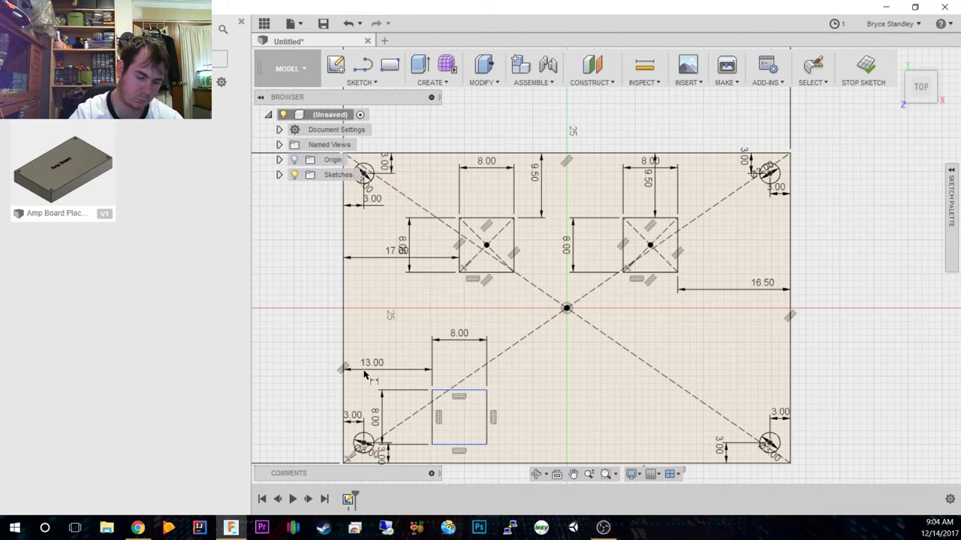
Dimension the lower-left square's bottom side 13.5 mm from the board outline's bottom edge.
{"action": "left_click", "coordinate": [454, 445]}
{"action": "left_click", "coordinate": [481, 463]}
{"action": "left_click", "coordinate": [534, 434]}
{"action": "type", "text": "13.5"}
{"action": "key", "text": "Return"}
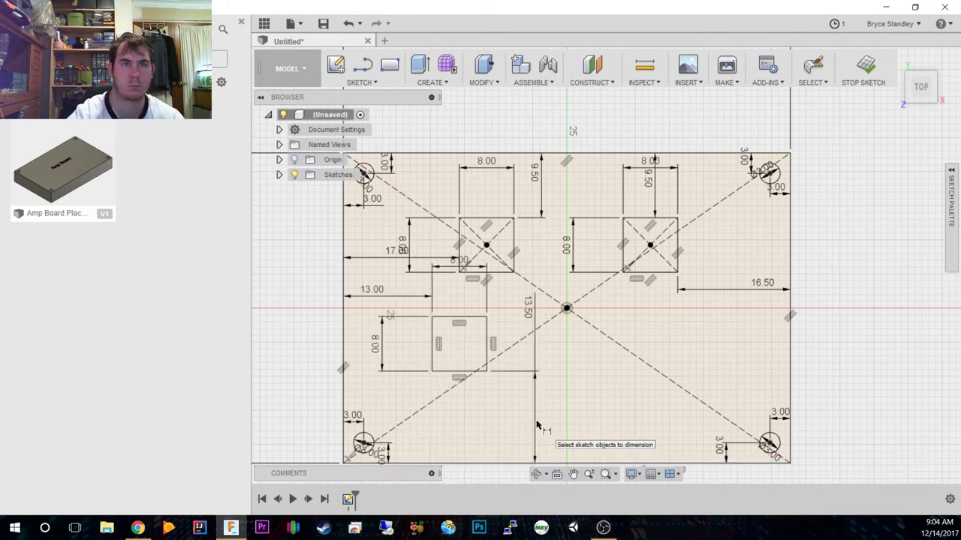
Sketch an 8 by 8 mm center rectangle on the vertical axis just below the board's center.
{"action": "left_click", "coordinate": [362, 82]}
{"action": "left_click", "coordinate": [451, 156]}
{"action": "left_click", "coordinate": [567, 342]}
{"action": "type", "text": "8"}
{"action": "key", "text": "Tab"}
{"action": "type", "text": "8"}
{"action": "key", "text": "Return"}
Sketch another 8 by 8 mm center rectangle in the board's lower-right area, beside the middle square.
{"action": "left_click", "coordinate": [362, 82]}
{"action": "left_click", "coordinate": [450, 156]}
{"action": "left_click", "coordinate": [662, 336]}
{"action": "type", "text": "8"}
{"action": "key", "text": "Tab"}
{"action": "type", "text": "8"}
{"action": "key", "text": "Return"}
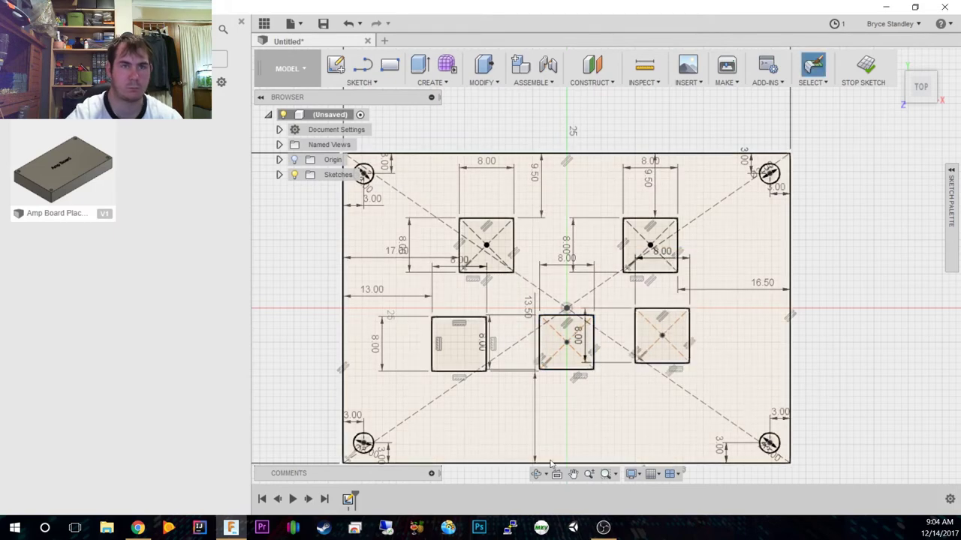
{"action": "key", "text": "d"}
{"action": "left_click", "coordinate": [689, 330]}
{"action": "left_click", "coordinate": [578, 315]}
{"action": "scroll", "coordinate": [568, 364], "scroll_direction": "up", "scroll_amount": 3}
{"action": "left_click", "coordinate": [605, 330]}
{"action": "left_click", "coordinate": [664, 323], "text": "ctrl"}
{"action": "key", "text": "shift+s"}
{"action": "key", "text": "Escape"}
{"action": "left_click", "coordinate": [688, 414]}
{"action": "left_click", "coordinate": [605, 330]}
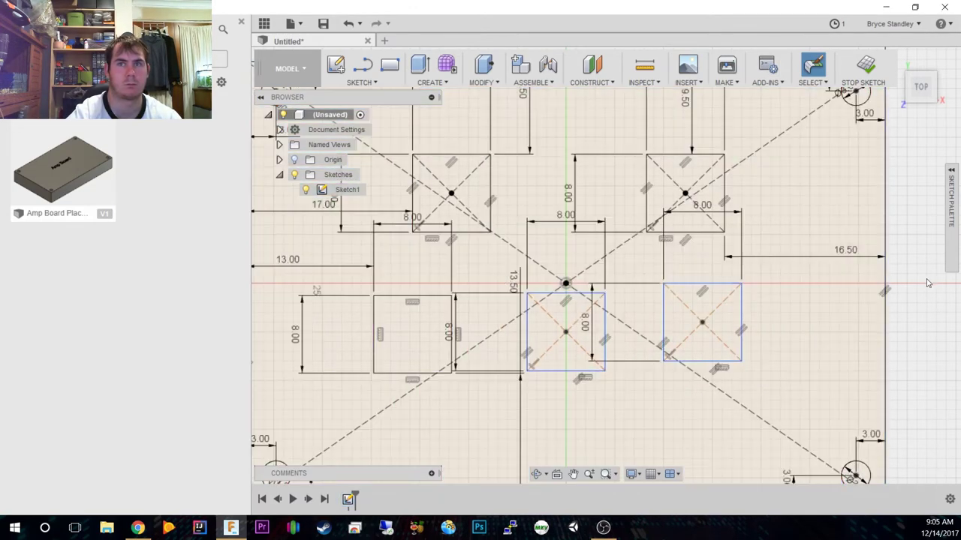
Undo the lower-right square.
{"action": "right_click", "coordinate": [575, 319]}
{"action": "left_click", "coordinate": [795, 342]}
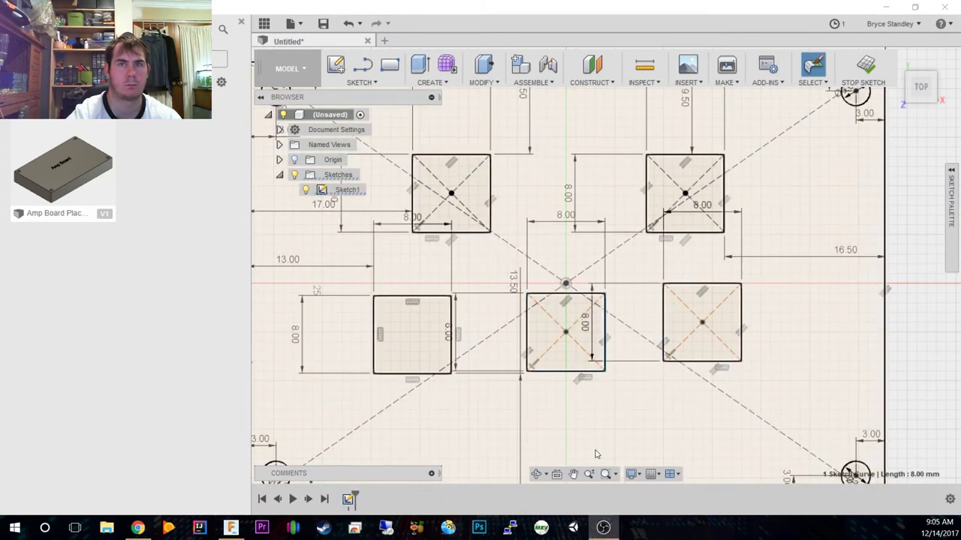
{"action": "right_click_drag", "start_coordinate": [915, 291], "coordinate": [866, 298]}
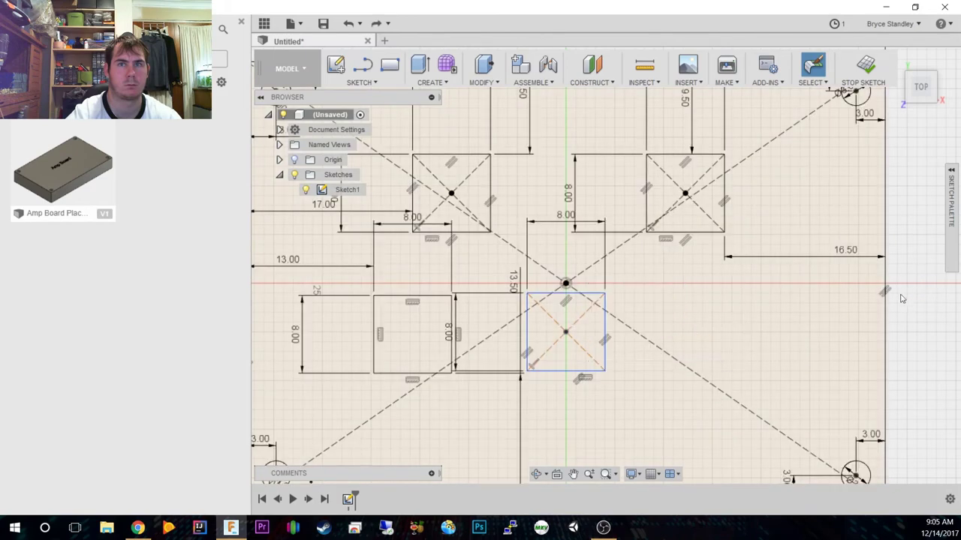
Sketch an 8 by 8 mm center rectangle just below the board's center, slightly off the vertical axis.
{"action": "left_click", "coordinate": [362, 81]}
{"action": "left_click", "coordinate": [398, 163]}
{"action": "left_click", "coordinate": [556, 342]}
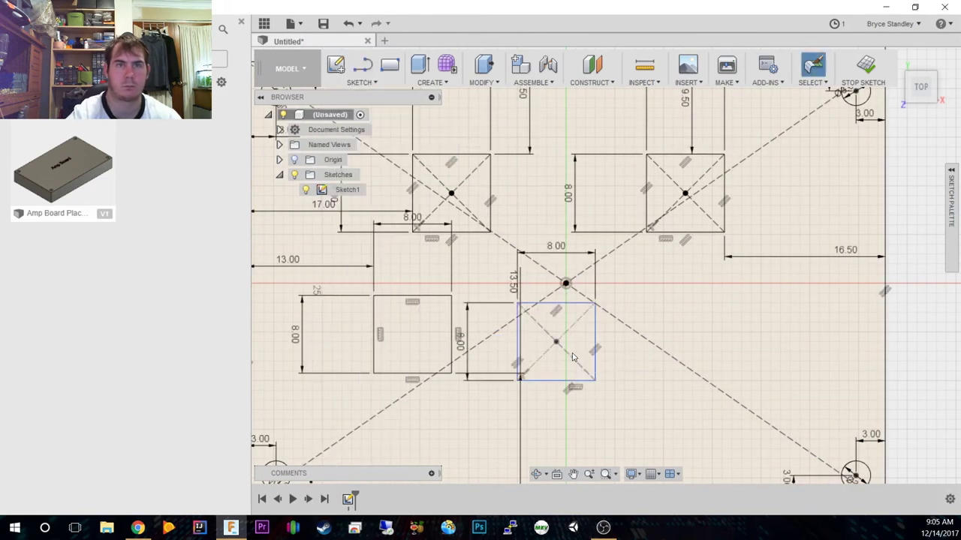
{"action": "left_click", "coordinate": [572, 357]}
Dimension the middle square's bottom side 13.5 mm from the board outline's bottom edge.
{"action": "middle_click_drag", "start_coordinate": [572, 357], "coordinate": [568, 250]}
{"action": "key", "text": "d"}
{"action": "left_click", "coordinate": [568, 273]}
{"action": "left_click", "coordinate": [568, 398]}
{"action": "left_click", "coordinate": [644, 374]}
{"action": "type", "text": "13.5"}
{"action": "key", "text": "Return"}
Sketch an 8 by 8 mm center rectangle in the board's lower-right area, level with the middle square.
{"action": "middle_click_drag", "start_coordinate": [644, 299], "coordinate": [650, 323]}
{"action": "left_click", "coordinate": [362, 82]}
{"action": "left_click", "coordinate": [398, 163]}
{"action": "left_click", "coordinate": [685, 280]}
{"action": "left_click", "coordinate": [723, 317]}
Dimension the lower-right square's right side 13 mm from the board outline's right edge.
{"action": "key", "text": "d"}
{"action": "left_click", "coordinate": [723, 285]}
{"action": "left_click", "coordinate": [893, 308]}
{"action": "left_click", "coordinate": [820, 310]}
{"action": "type", "text": "13"}
{"action": "key", "text": "Return"}
Measure the gap between the lower-left and lower-right squares with a temporary dimension.
{"action": "left_click", "coordinate": [692, 293]}
{"action": "left_click", "coordinate": [463, 285]}
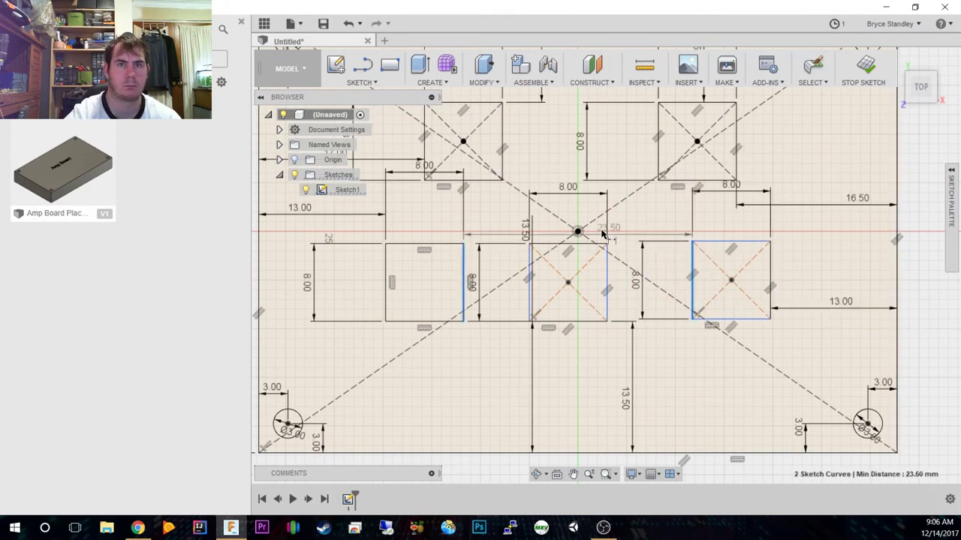
{"action": "key", "text": "Escape"}
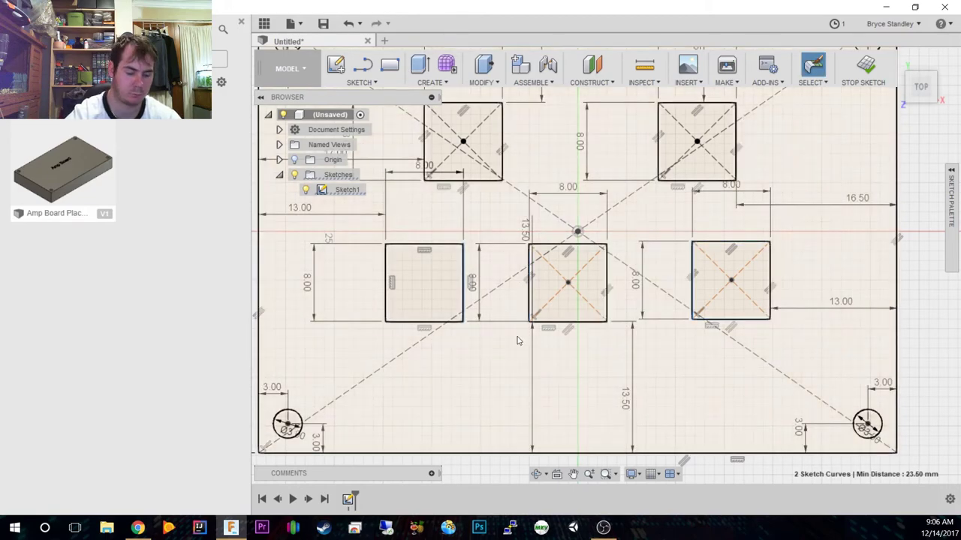
{"action": "key", "text": "d"}
{"action": "left_click", "coordinate": [692, 285]}
{"action": "left_click", "coordinate": [518, 289]}
{"action": "key", "text": "Escape"}
Try an 11.75 mm dimension between the middle square's left side and the lower-left square's right side, and undo it.
{"action": "left_click", "coordinate": [531, 293]}
{"action": "left_click", "coordinate": [463, 279]}
{"action": "left_click", "coordinate": [497, 268]}
{"action": "type", "text": "11.75"}
{"action": "key", "text": "Return"}
{"action": "left_click", "coordinate": [463, 297]}
{"action": "key", "text": "ctrl+z"}
Dimension the middle square's center point 11.75 mm from the lower-left square's right side.
{"action": "left_click", "coordinate": [569, 282]}
{"action": "left_click", "coordinate": [483, 305]}
{"action": "type", "text": "13.5"}
{"action": "key", "text": "Return"}
{"action": "key", "text": "Escape"}
{"action": "scroll", "coordinate": [635, 329], "scroll_direction": "down", "scroll_amount": 2}
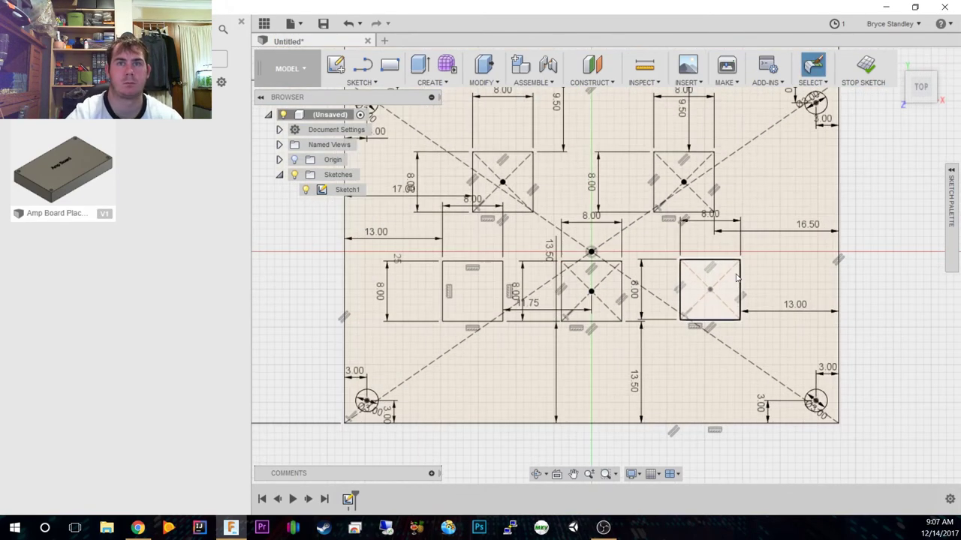
Sketch a 20 by 3 mm center rectangle as a slot below the lower row of squares.
{"action": "left_click", "coordinate": [361, 82]}
{"action": "left_click", "coordinate": [458, 154]}
{"action": "left_click", "coordinate": [531, 365]}
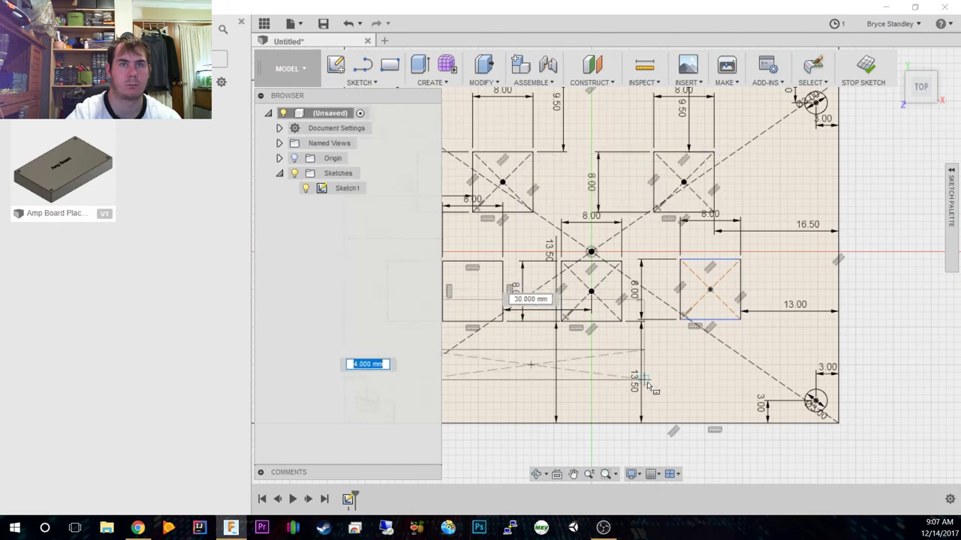
{"action": "type", "text": "3"}
{"action": "key", "text": "Tab"}
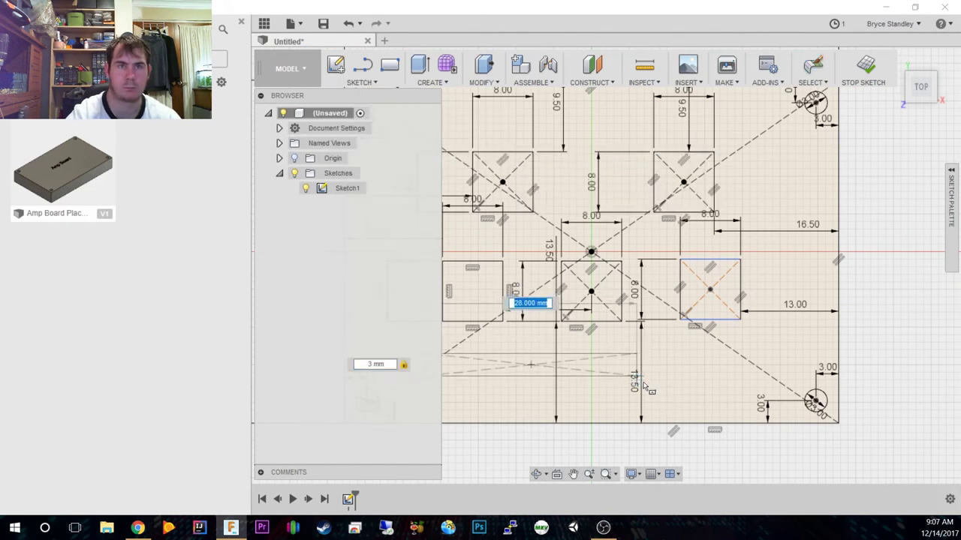
{"action": "key", "text": "Return"}
Move the slot's center point onto the board's vertical axis, with a Y distance of -2 mm.
{"action": "right_click", "coordinate": [525, 376]}
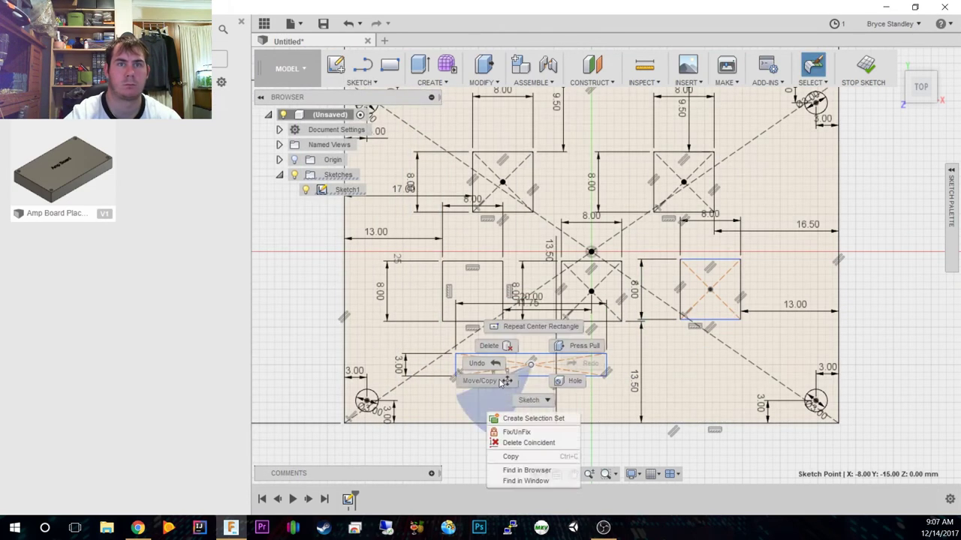
{"action": "left_click", "coordinate": [578, 347]}
{"action": "left_click_drag", "start_coordinate": [589, 330], "coordinate": [590, 347]}
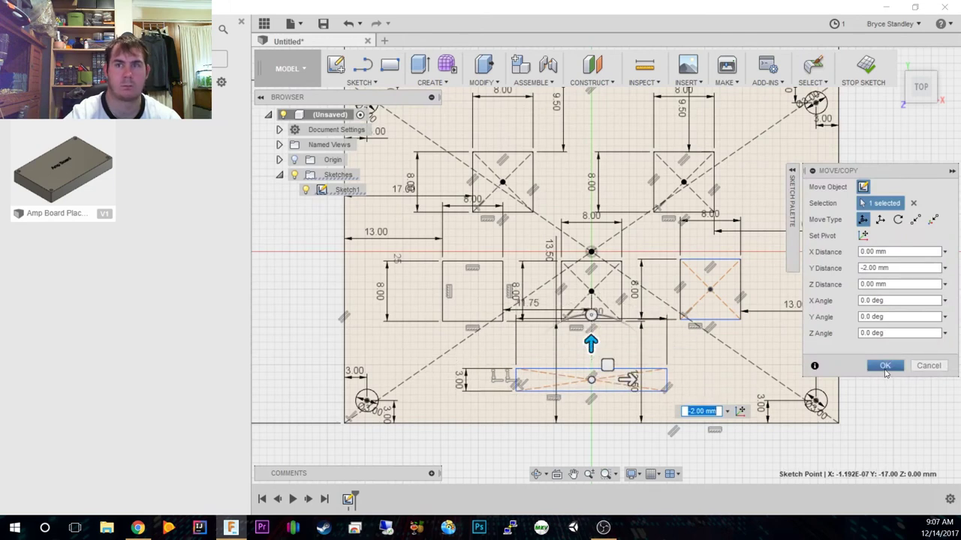
{"action": "left_click", "coordinate": [885, 365]}
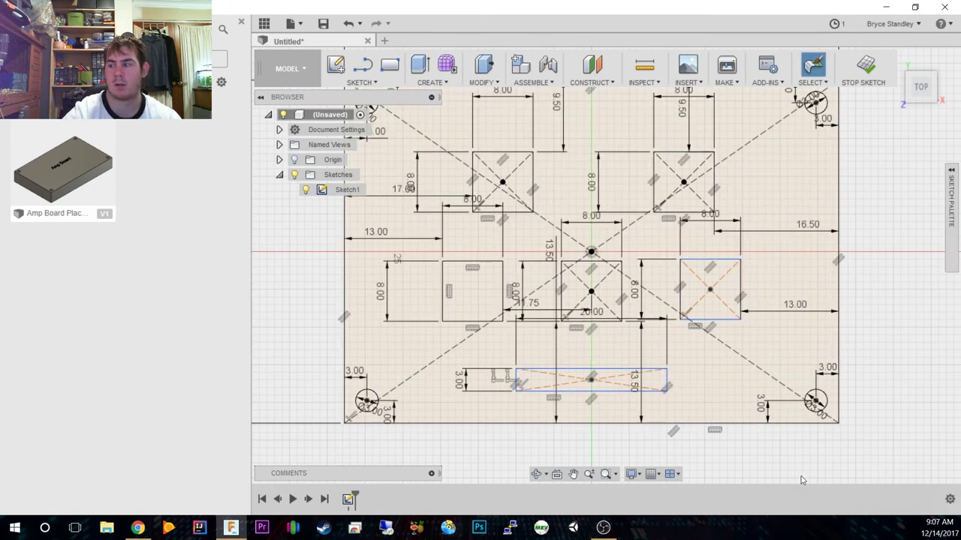
Extrude the board profile 3 mm, leaving the squares, slot and corner holes open.
{"action": "middle_click_drag", "start_coordinate": [765, 328], "coordinate": [750, 355]}
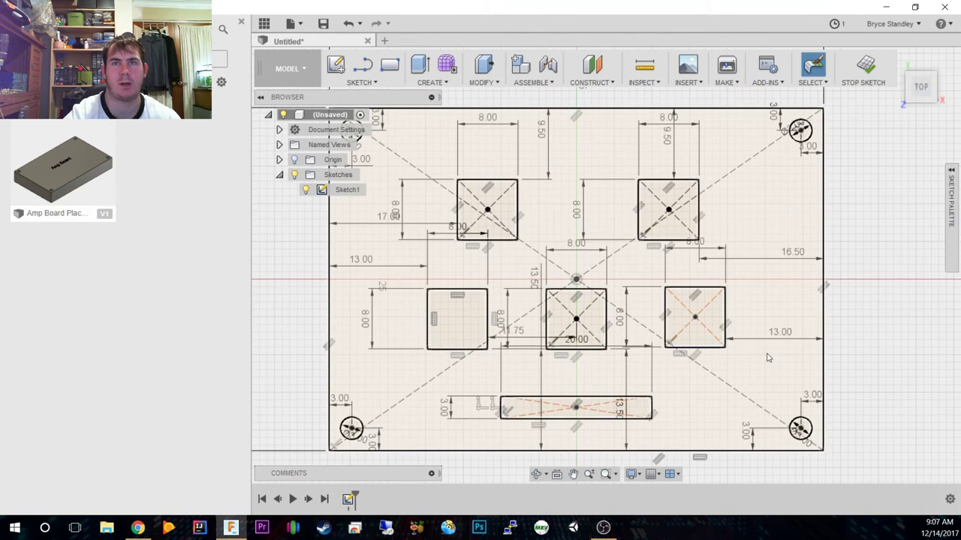
{"action": "left_click_drag", "start_coordinate": [923, 91], "coordinate": [895, 103]}
{"action": "middle_click_drag", "start_coordinate": [698, 247], "coordinate": [747, 249], "text": "shift"}
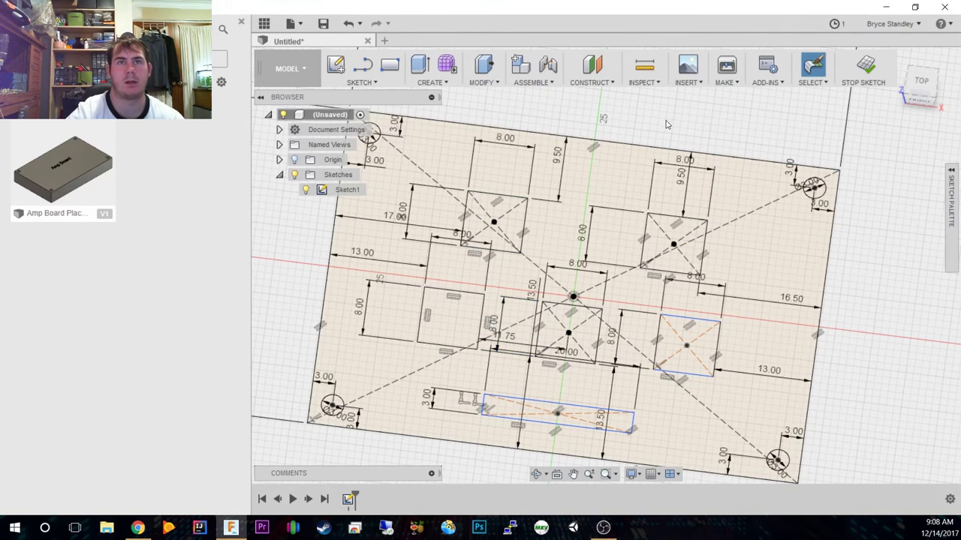
{"action": "left_click", "coordinate": [620, 147]}
{"action": "right_click", "coordinate": [620, 147]}
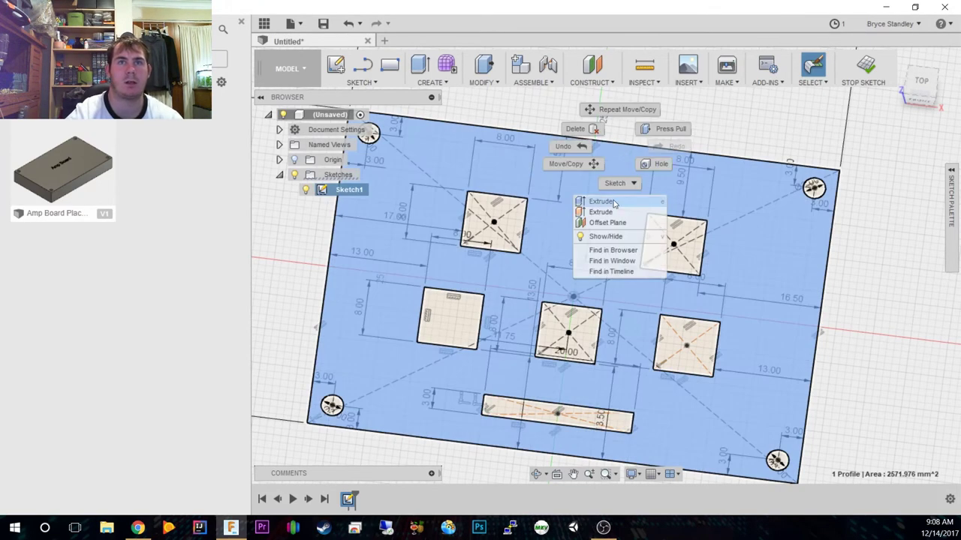
{"action": "left_click", "coordinate": [615, 204]}
{"action": "type", "text": "3"}
{"action": "key", "text": "Return"}
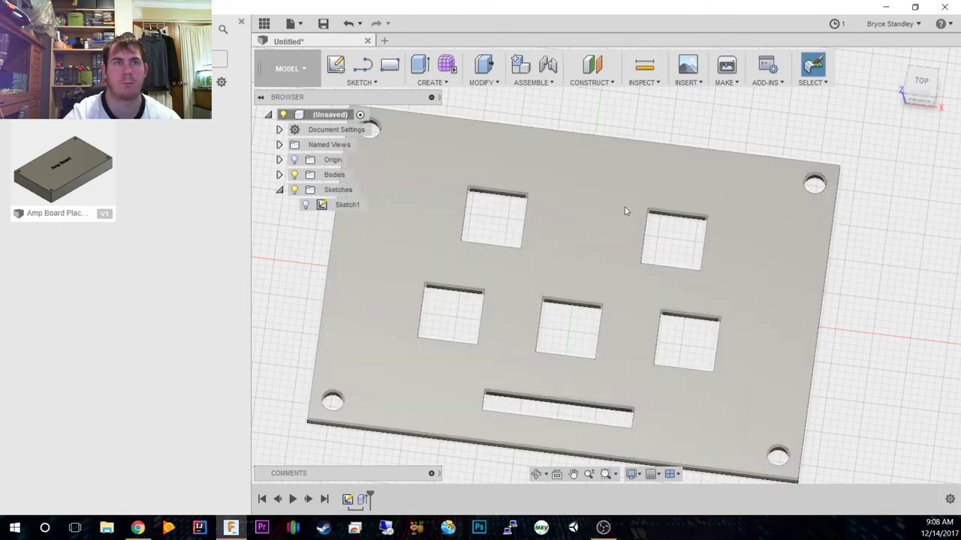
Show the board sketch and extrude the five square profiles upward into solid button blocks.
{"action": "left_click", "coordinate": [305, 204]}
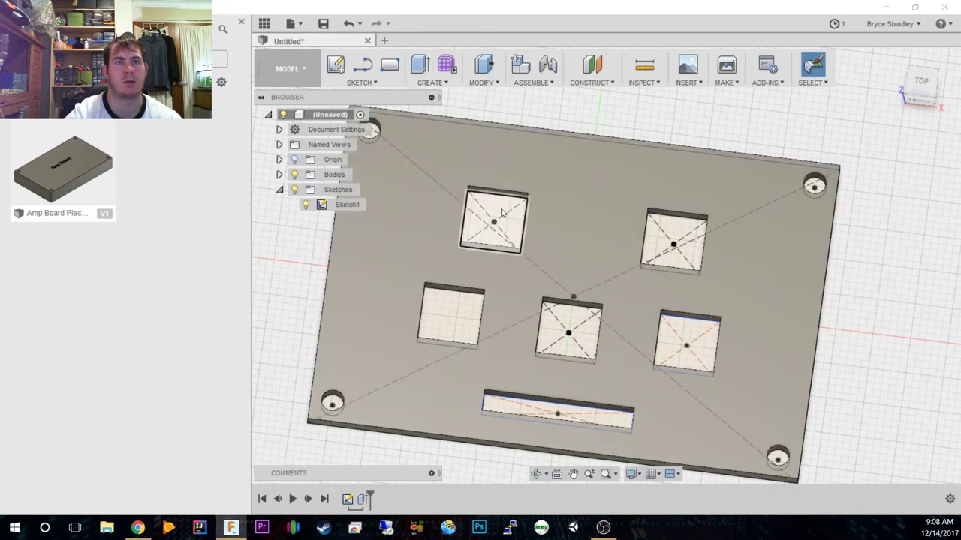
{"action": "left_click", "coordinate": [493, 225]}
{"action": "left_click", "coordinate": [675, 233], "text": "ctrl"}
{"action": "left_click", "coordinate": [467, 316], "text": "ctrl"}
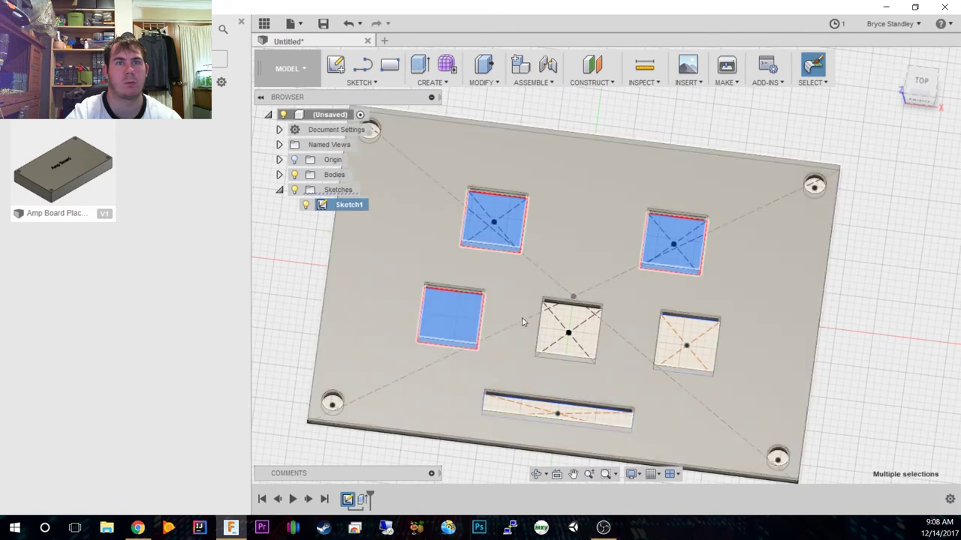
{"action": "left_click", "coordinate": [567, 323], "text": "ctrl"}
{"action": "left_click", "coordinate": [686, 344], "text": "ctrl"}
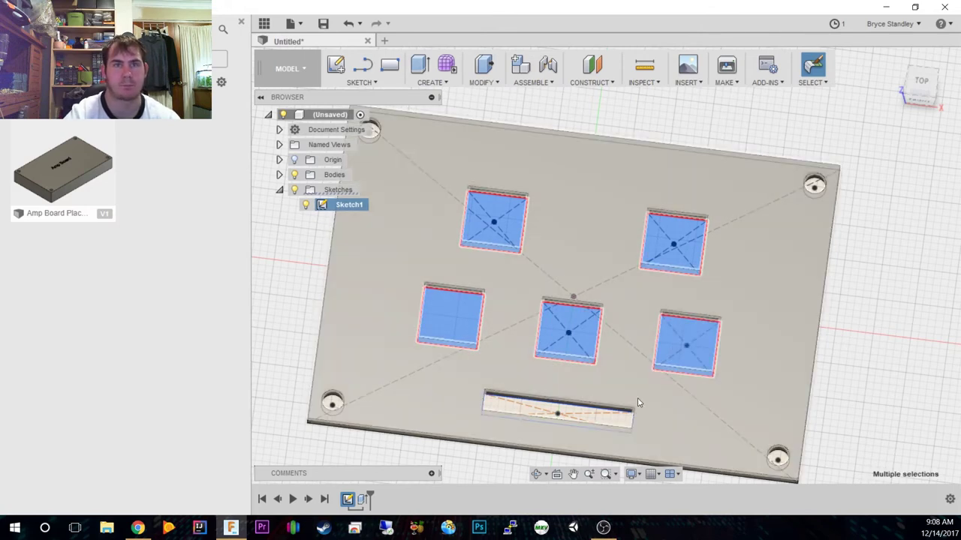
{"action": "right_click", "coordinate": [568, 332]}
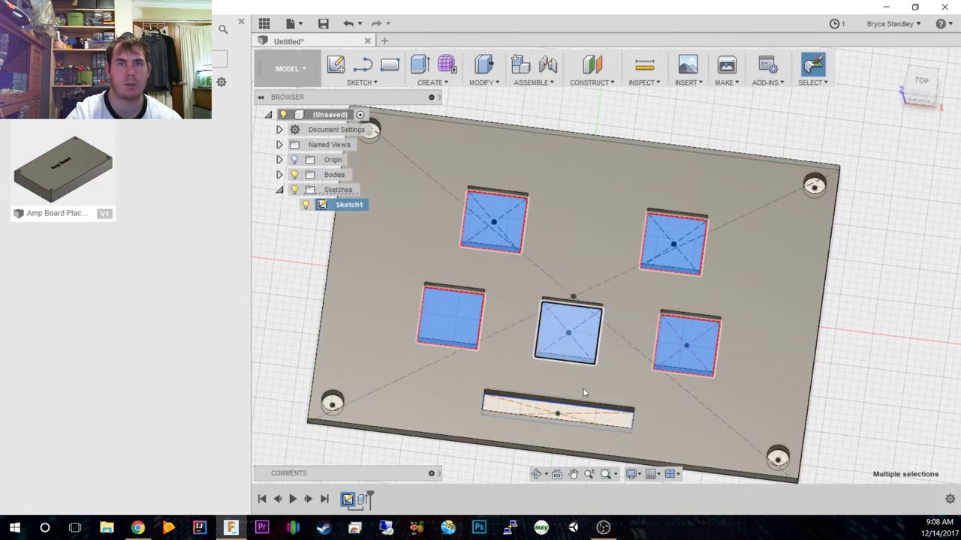
{"action": "left_click", "coordinate": [568, 388]}
{"action": "key", "text": "Return"}
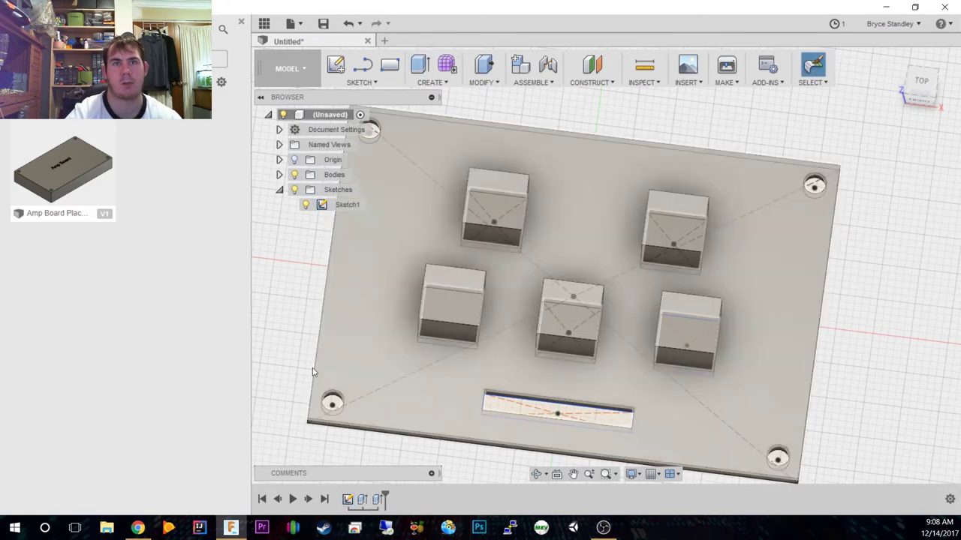
{"action": "left_click", "coordinate": [913, 96]}
{"action": "left_click_drag", "start_coordinate": [906, 63], "coordinate": [930, 99]}
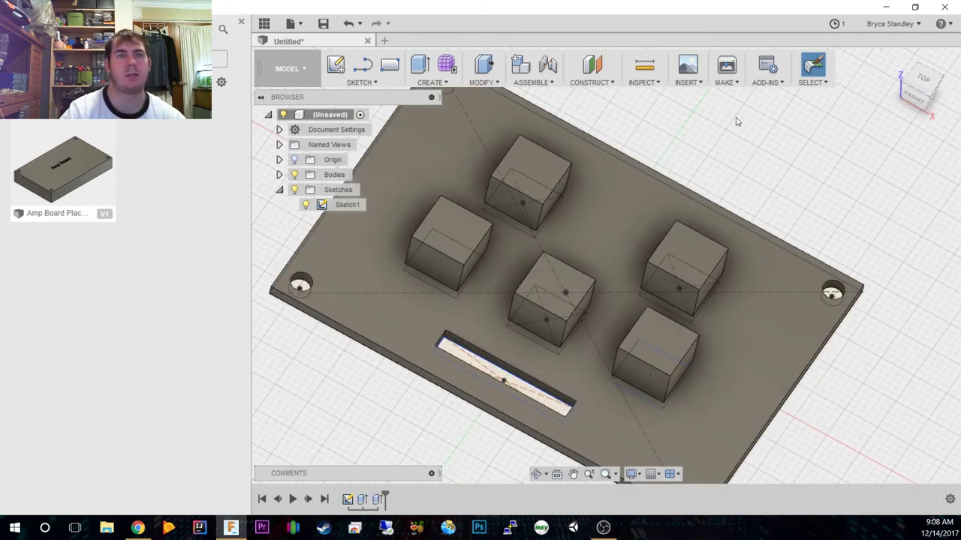
{"action": "middle_click_drag", "start_coordinate": [600, 248], "coordinate": [537, 311], "text": "shift"}
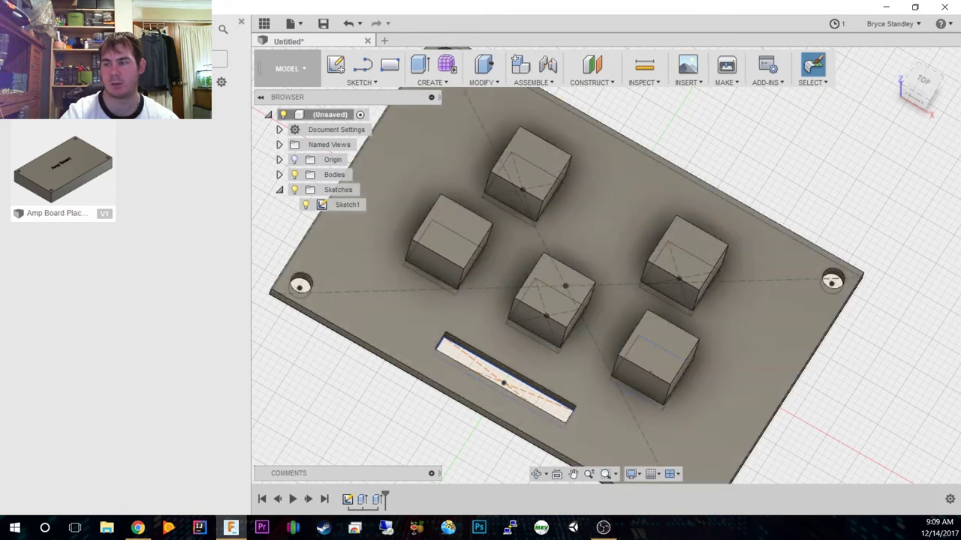
{"action": "key", "text": "alt+Tab"}
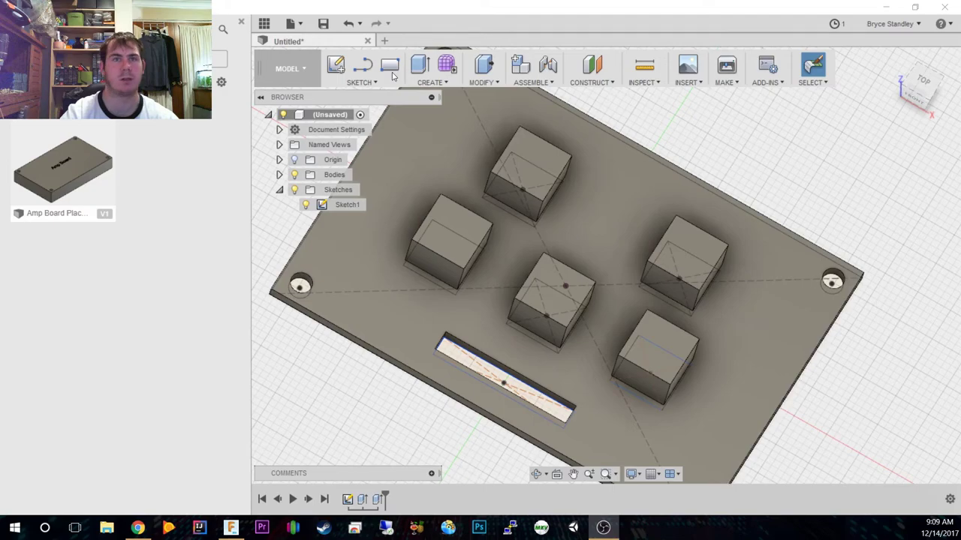
{"action": "left_click", "coordinate": [921, 85]}
{"action": "mouse_move", "coordinate": [922, 84]}
{"action": "middle_mouse_down", "text": "shift"}
{"action": "mouse_move", "coordinate": [917, 46]}
{"action": "mouse_move", "coordinate": [759, 150]}
{"action": "mouse_move", "coordinate": [673, 229]}
{"action": "middle_mouse_up", "text": "shift"}
{"action": "scroll", "coordinate": [673, 229], "scroll_direction": "down", "scroll_amount": 3}
Save the design as "Button Board Place Holder" in Bluetooth Speaker Mk2 > master.
{"action": "key", "text": "ctrl+s"}
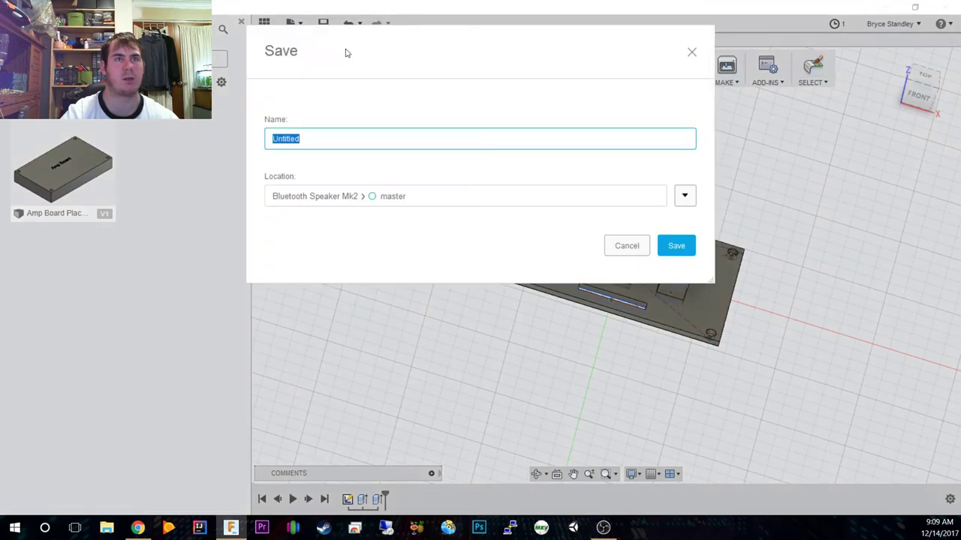
{"action": "type", "text": "Button Board"}
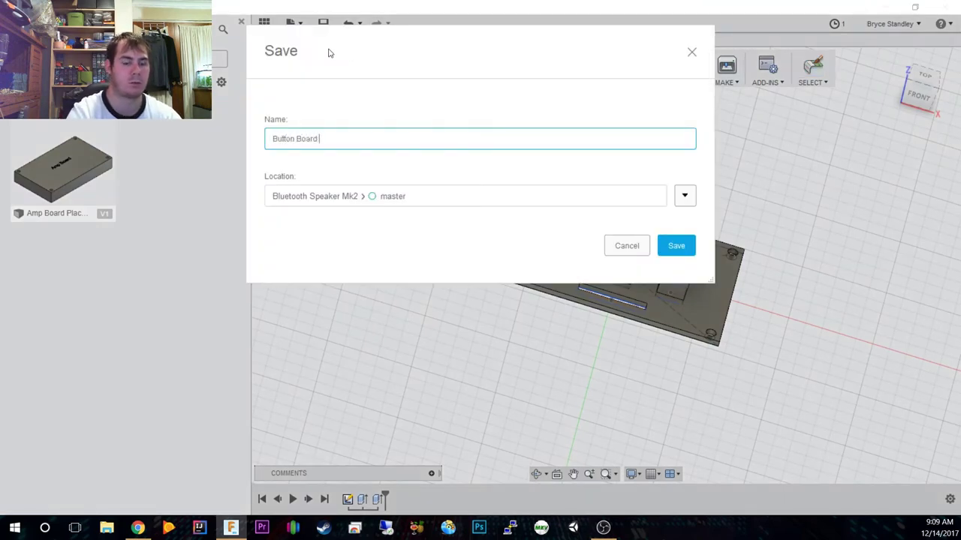
{"action": "type", "text": " PlaceHo"}
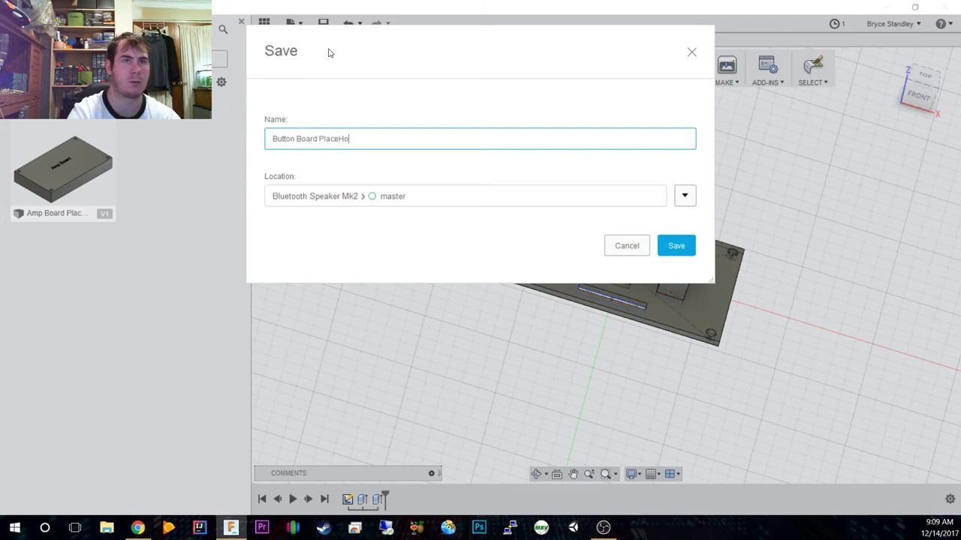
{"action": "key", "text": "BackSpace"}
{"action": "key", "text": "BackSpace"}
{"action": "type", "text": "Holfret"}
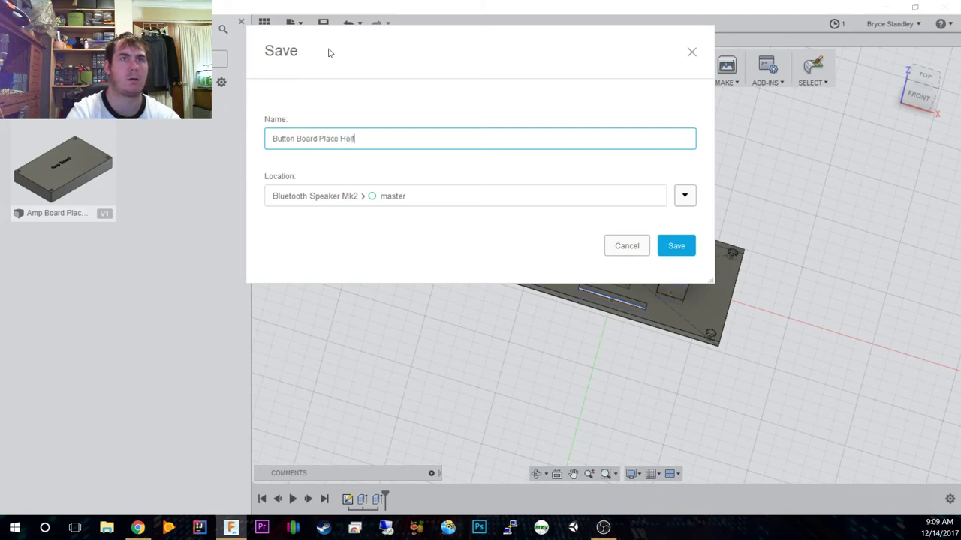
{"action": "key", "text": "BackSpace"}
{"action": "key", "text": "BackSpace"}
{"action": "key", "text": "BackSpace"}
{"action": "key", "text": "BackSpace"}
{"action": "type", "text": "der"}
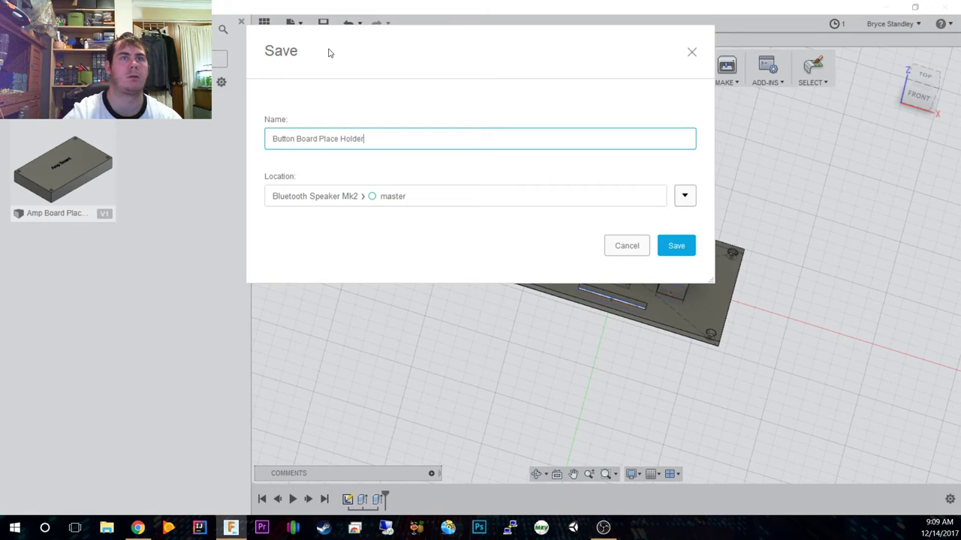
{"action": "left_click", "coordinate": [669, 246]}
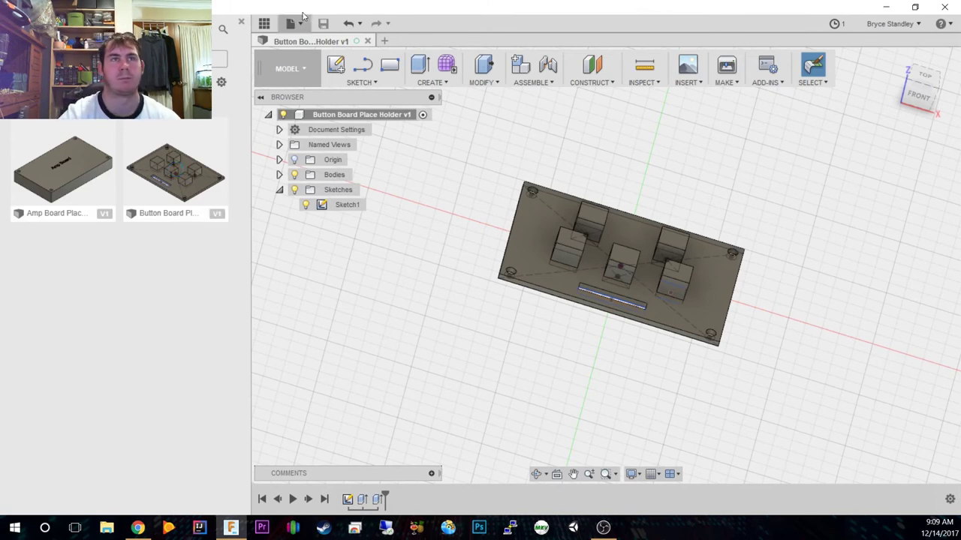
Create a new empty design, and save a new version of Button Board Place Holder with its sketch hidden.
{"action": "left_click", "coordinate": [385, 41]}
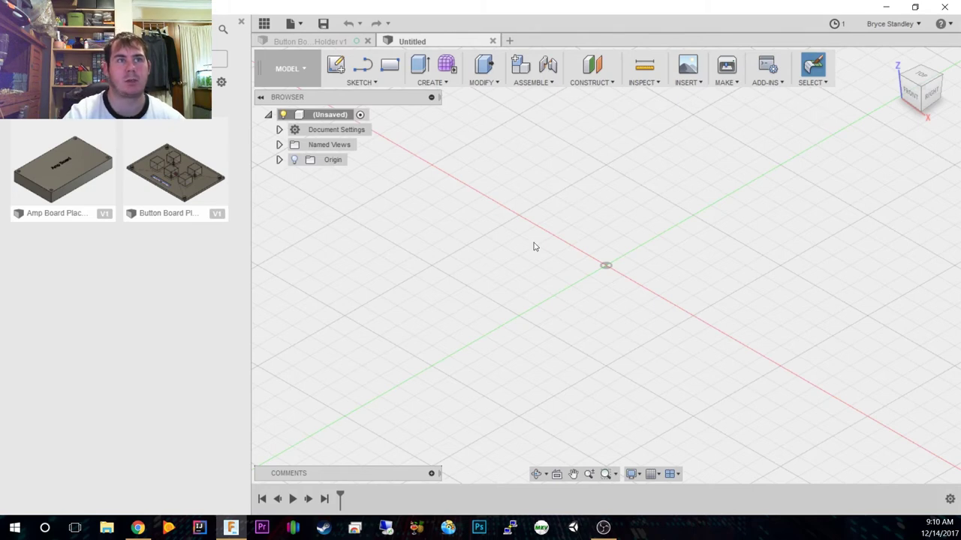
{"action": "left_click", "coordinate": [340, 40]}
{"action": "left_click", "coordinate": [305, 205]}
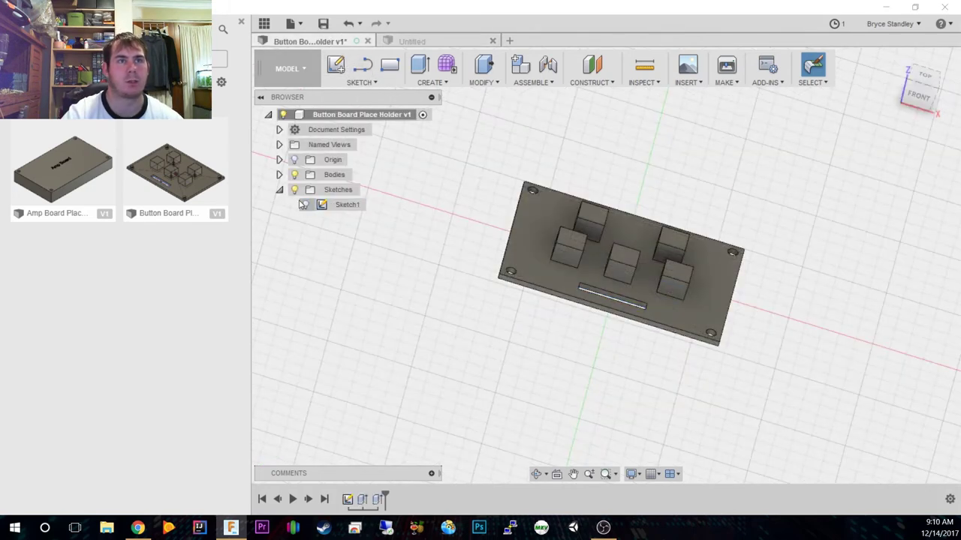
{"action": "key", "text": "ctrl+s"}
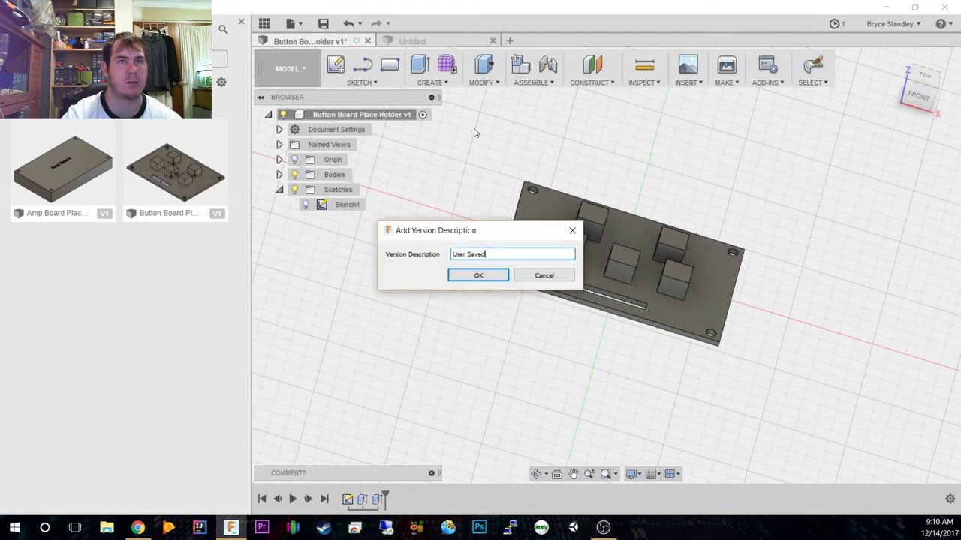
{"action": "left_click", "coordinate": [476, 275]}
In the new design, sketch a center rectangle 114 mm wide and 79 mm high on the horizontal plane, centered on the origin.
{"action": "left_click", "coordinate": [398, 41]}
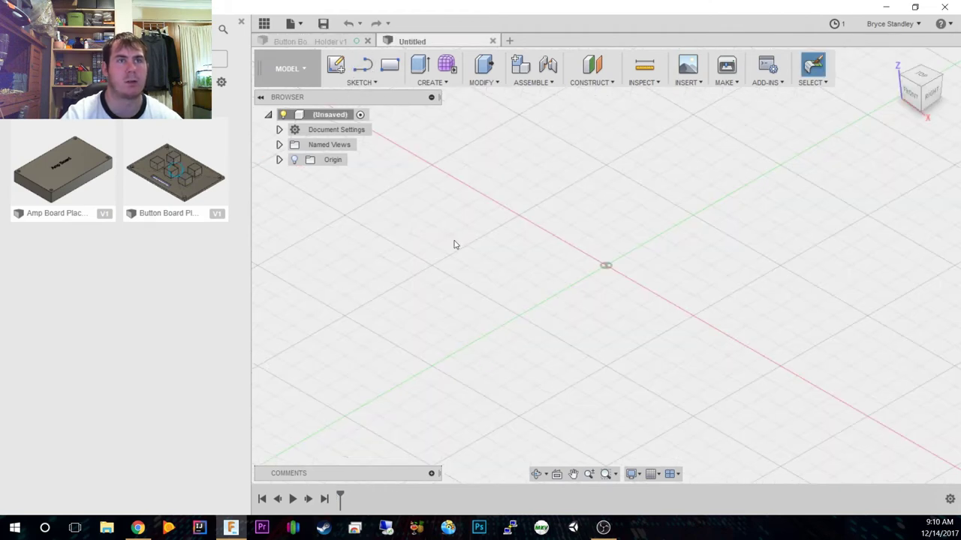
{"action": "left_click", "coordinate": [387, 63]}
{"action": "left_click", "coordinate": [383, 84]}
{"action": "mouse_move", "coordinate": [402, 126]}
{"action": "left_click", "coordinate": [455, 127]}
{"action": "left_click", "coordinate": [665, 274]}
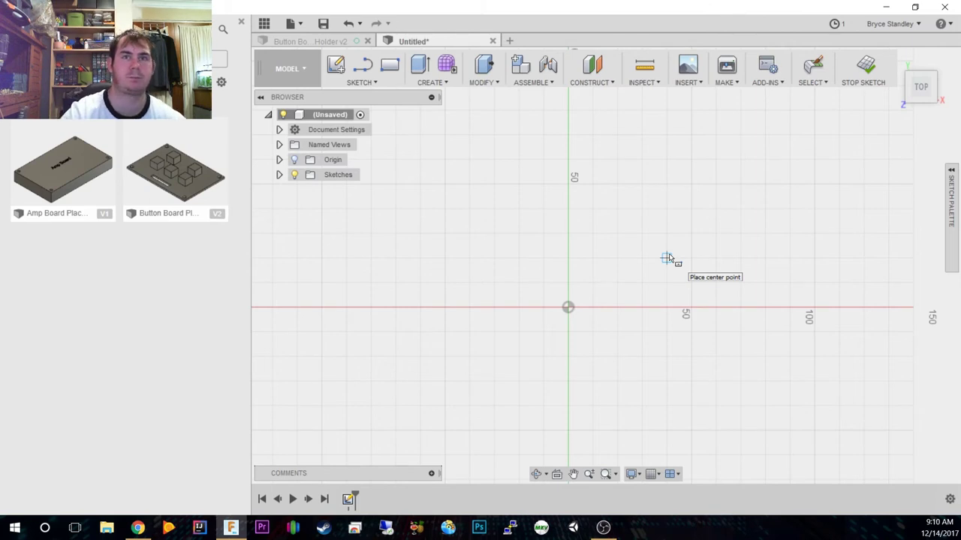
{"action": "left_click", "coordinate": [568, 307]}
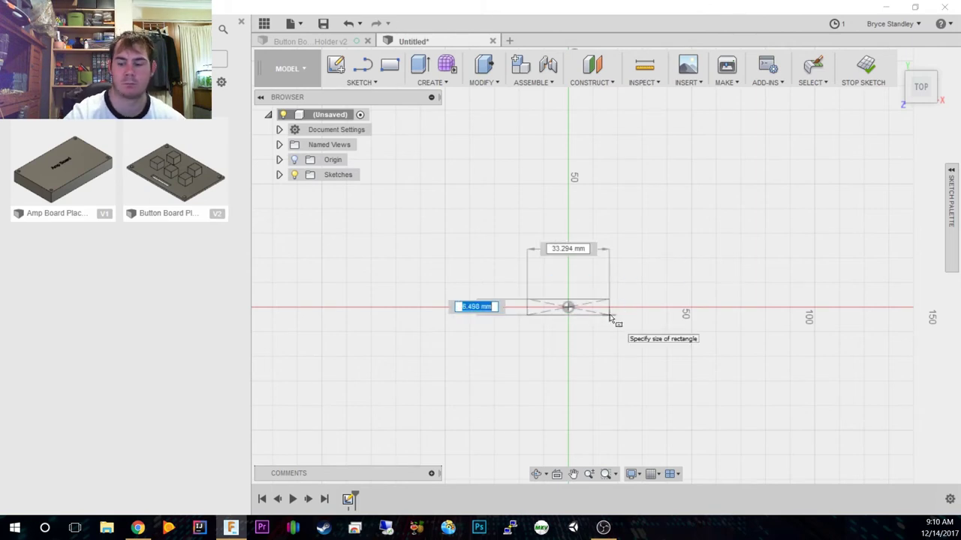
{"action": "type", "text": "79"}
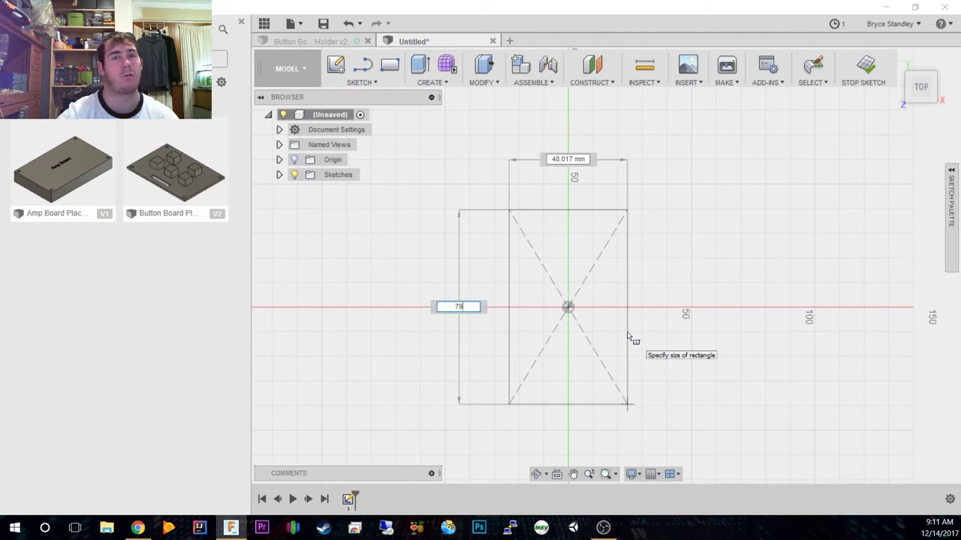
{"action": "key", "text": "Tab"}
{"action": "type", "text": "111"}
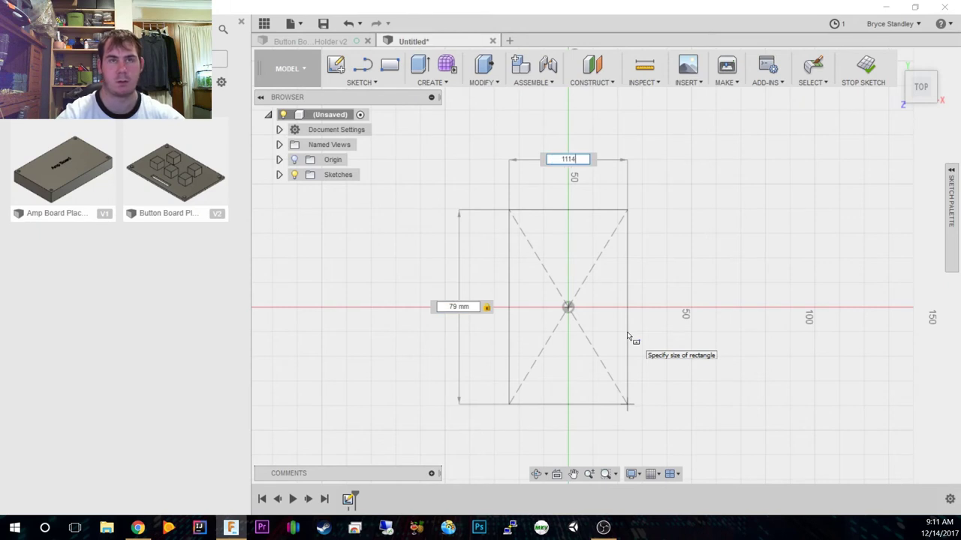
{"action": "key", "text": "BackSpace"}
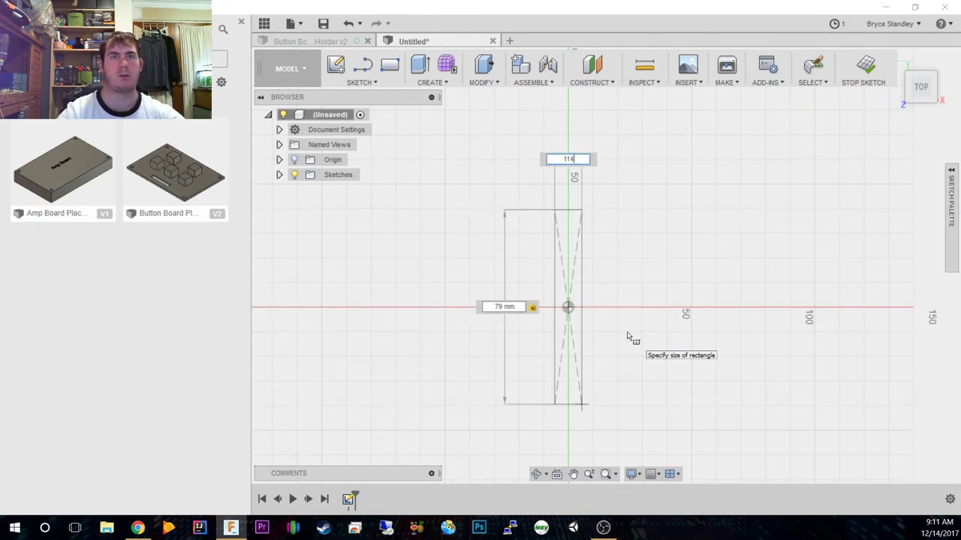
{"action": "type", "text": "4"}
{"action": "key", "text": "Return"}
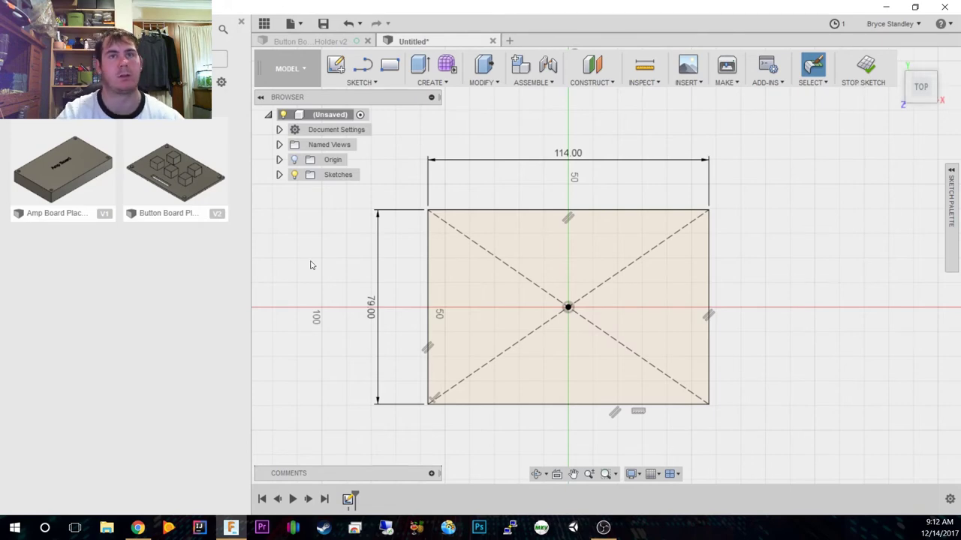
Extrude the rectangle 56 mm upward as a new body.
{"action": "right_click", "coordinate": [514, 242]}
{"action": "left_click", "coordinate": [450, 294]}
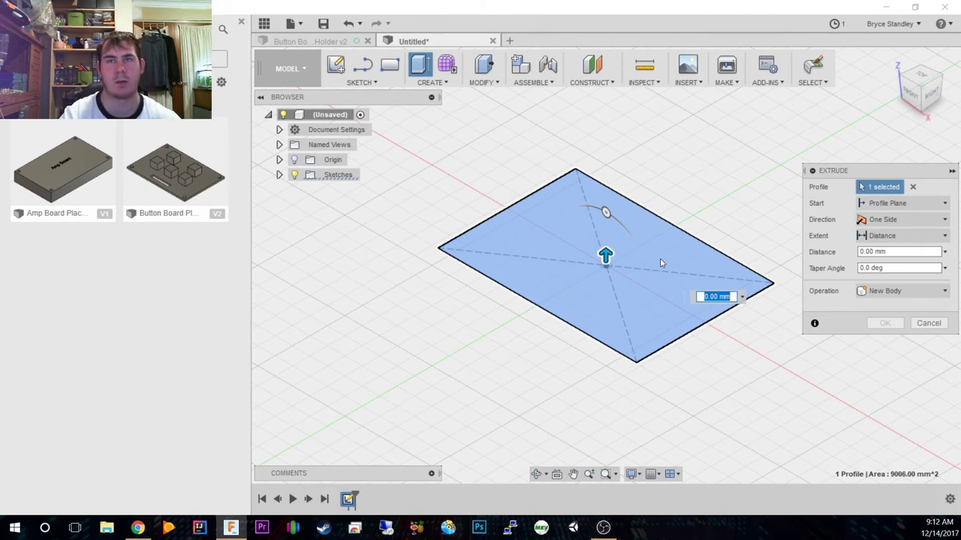
{"action": "type", "text": "56"}
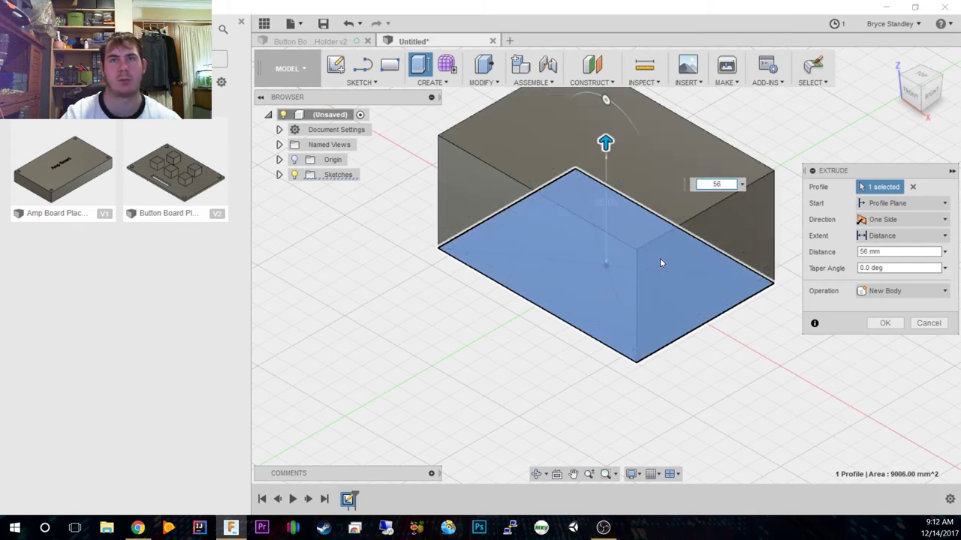
{"action": "key", "text": "Return"}
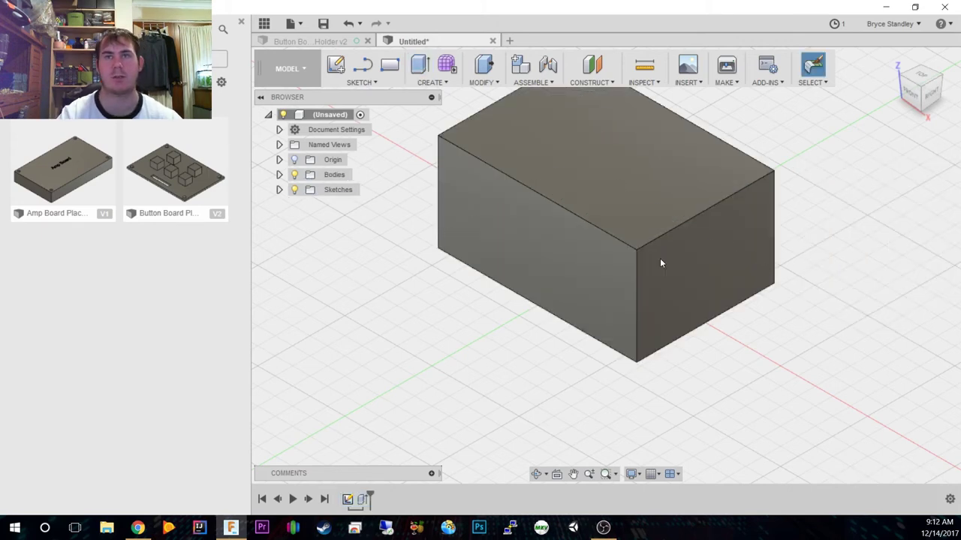
Sketch a 31.5 mm line on the block's front face, running from the upper-right corner along the top edge.
{"action": "middle_click_drag", "start_coordinate": [660, 258], "coordinate": [630, 312]}
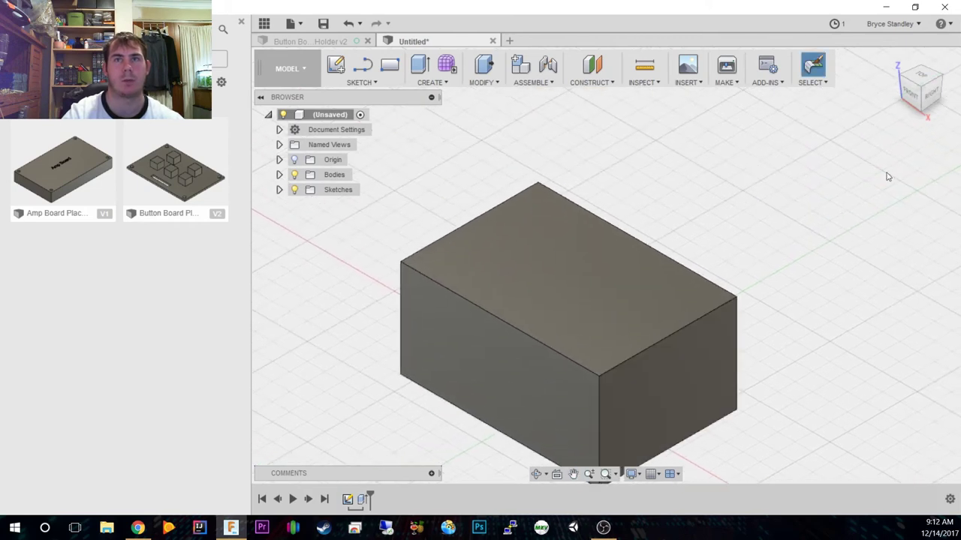
{"action": "left_click", "coordinate": [911, 90]}
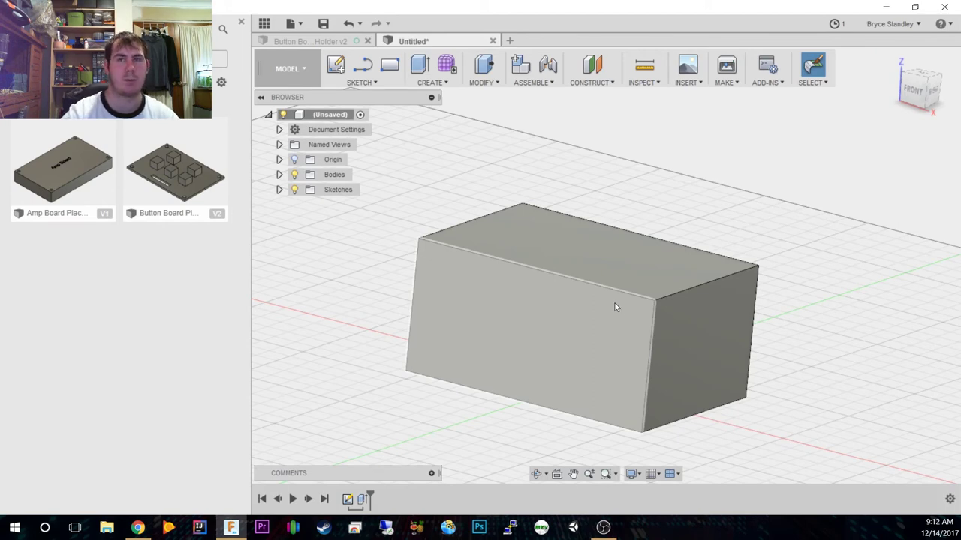
{"action": "left_click", "coordinate": [918, 88]}
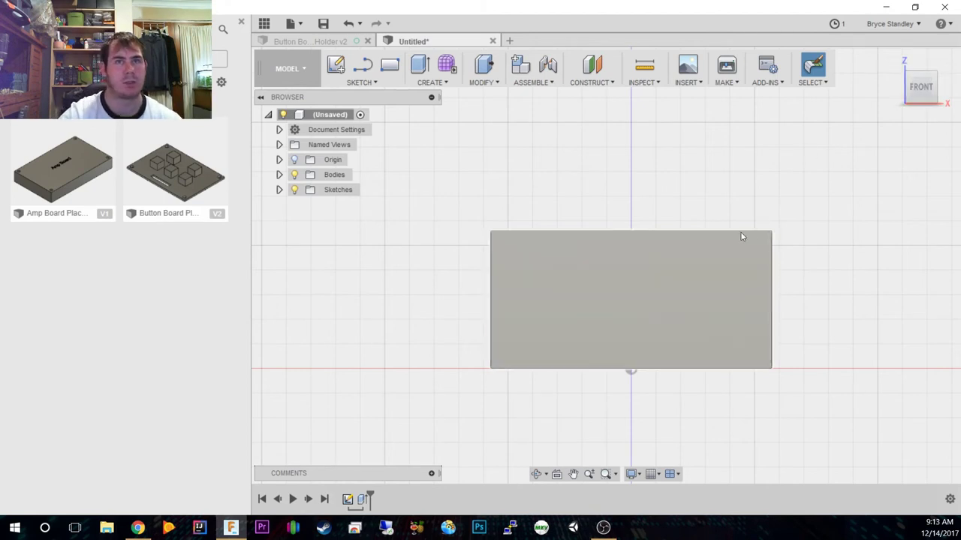
{"action": "key", "text": "l"}
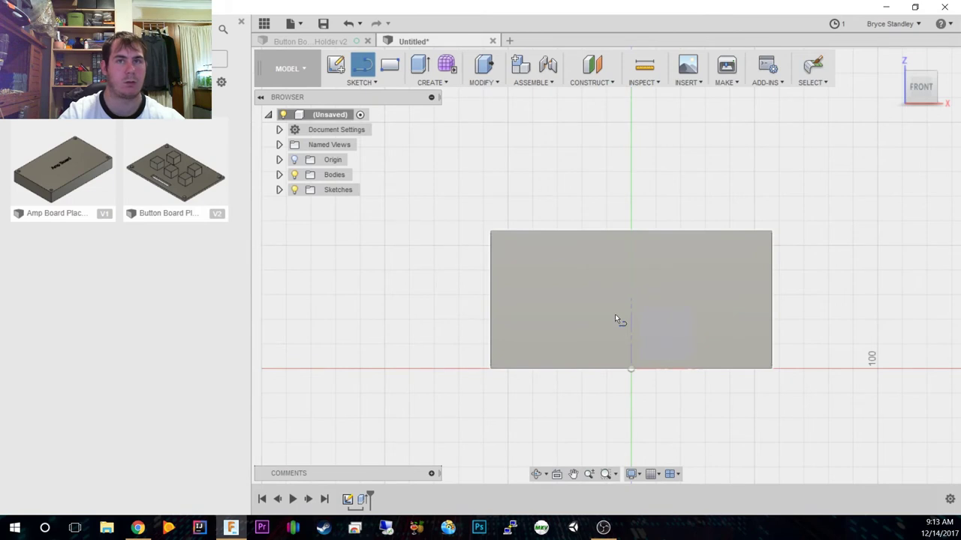
{"action": "left_click", "coordinate": [629, 296]}
{"action": "scroll", "coordinate": [623, 345], "scroll_direction": "up", "scroll_amount": 5}
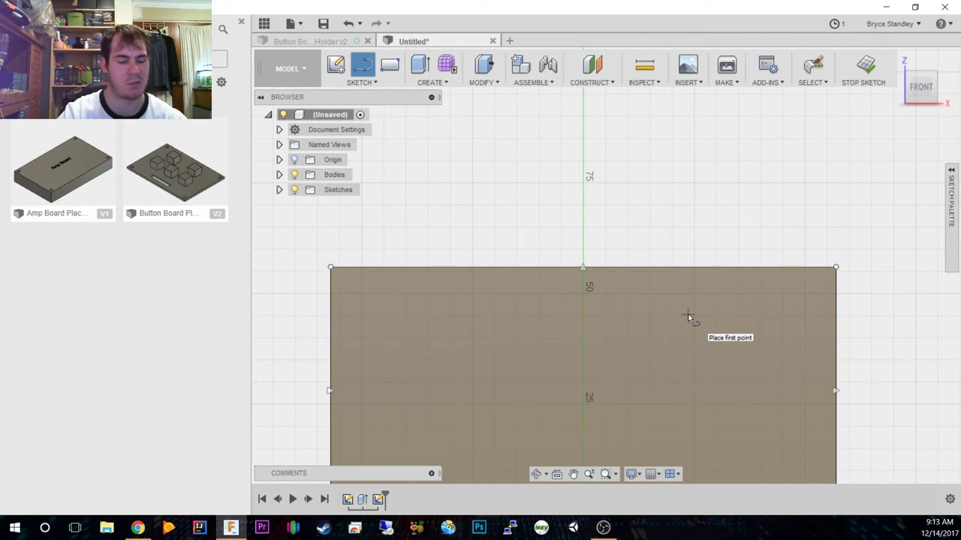
{"action": "left_click", "coordinate": [836, 267]}
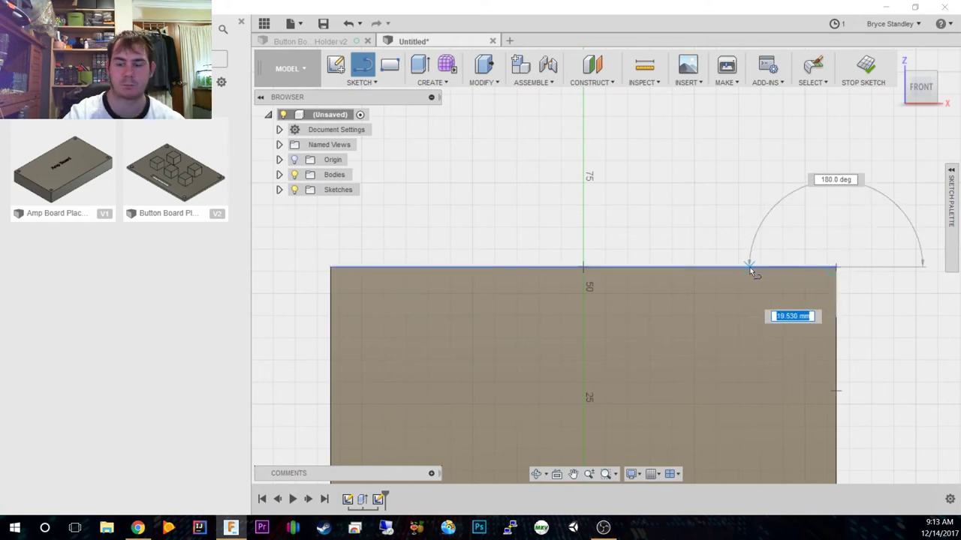
{"action": "type", "text": "31.5"}
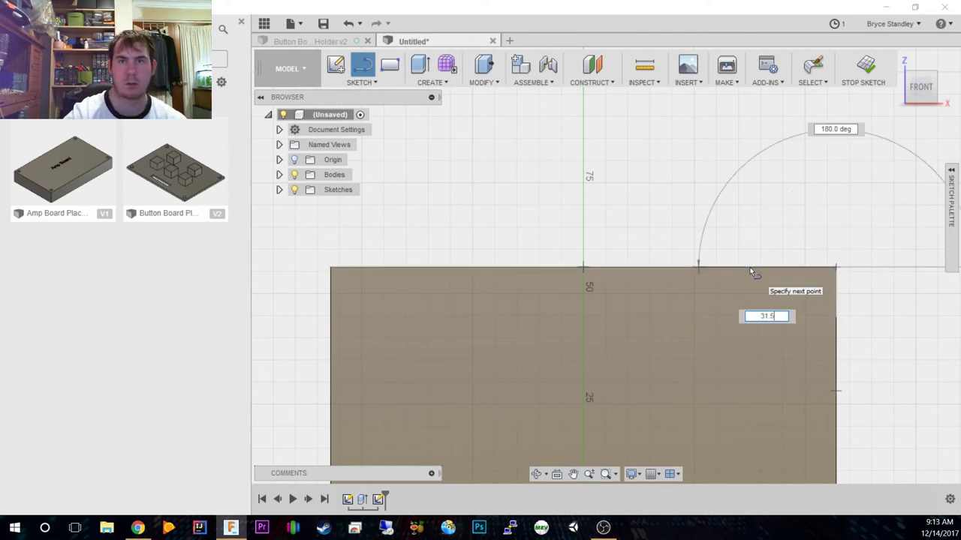
{"action": "key", "text": "Return"}
{"action": "key", "text": "Escape"}
{"action": "middle_click_drag", "start_coordinate": [719, 270], "coordinate": [711, 304]}
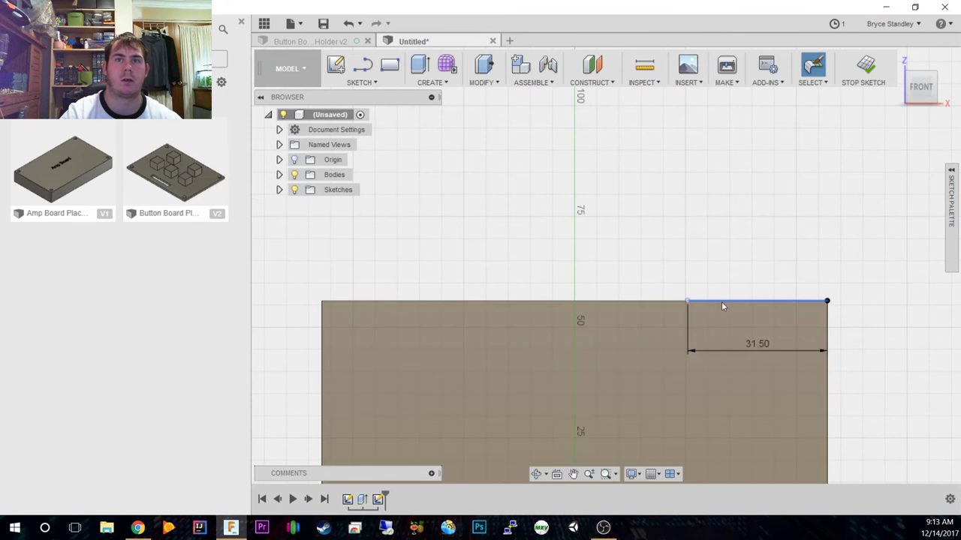
Sketch an 11 mm vertical line upward from the inner end of the 31.5 mm line on the block's top edge.
{"action": "key", "text": "l"}
{"action": "left_click", "coordinate": [688, 301]}
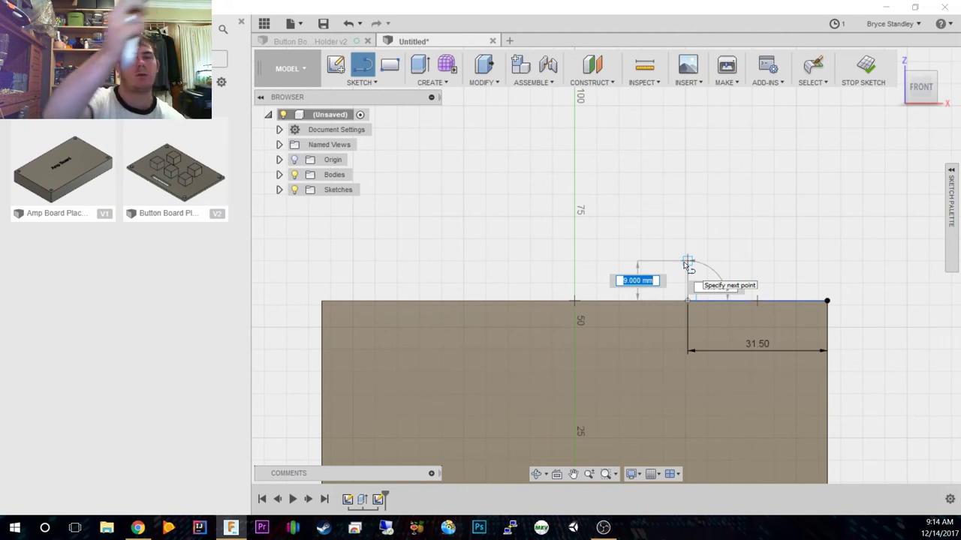
{"action": "type", "text": "11"}
{"action": "key", "text": "Return"}
{"action": "key", "text": "Escape"}
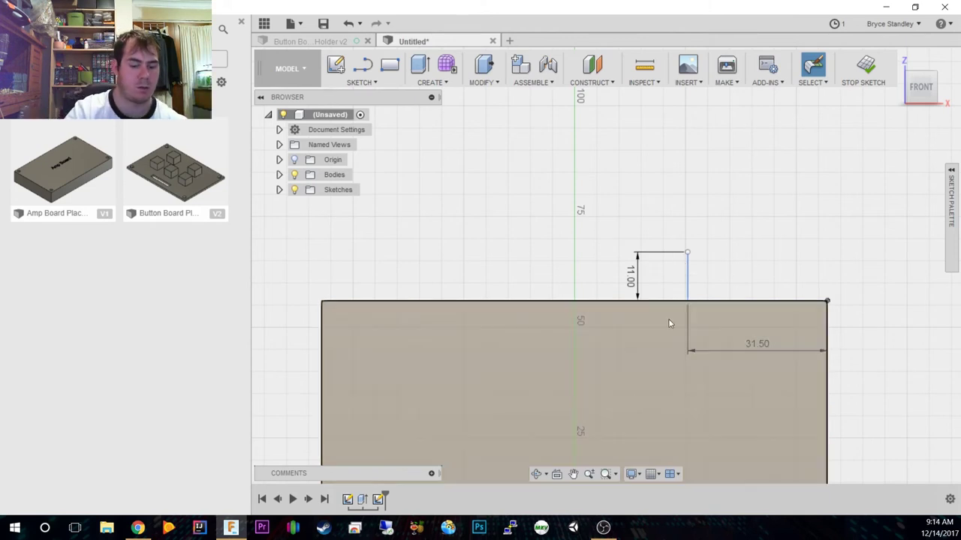
Sketch a 54 mm horizontal line leftward from the upper end of the 11 mm line.
{"action": "key", "text": "l"}
{"action": "left_click", "coordinate": [687, 252]}
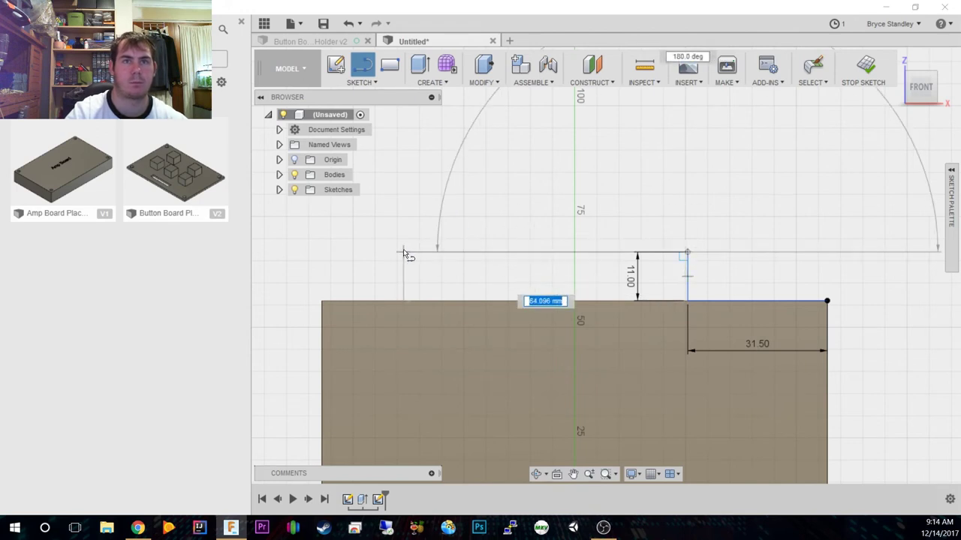
{"action": "type", "text": "54"}
{"action": "key", "text": "Return"}
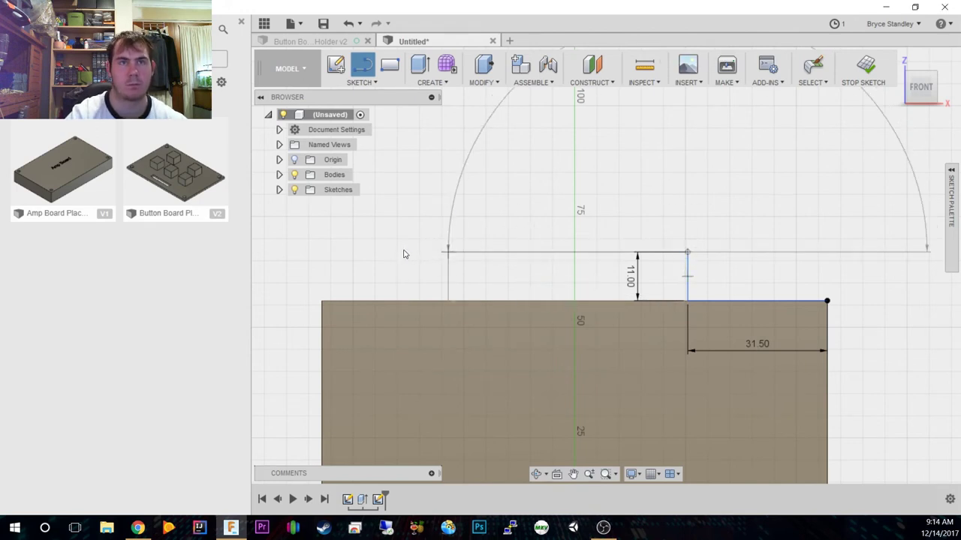
{"action": "key", "text": "Escape"}
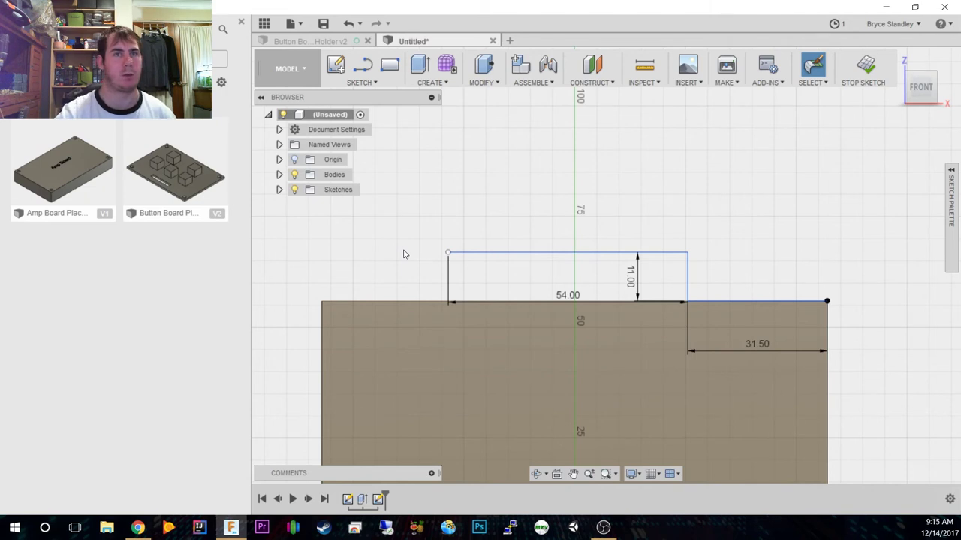
Sketch a 50 mm line leftward along the block's top edge and close the profile with a slanted line to the 54 mm line's end.
{"action": "key", "text": "l"}
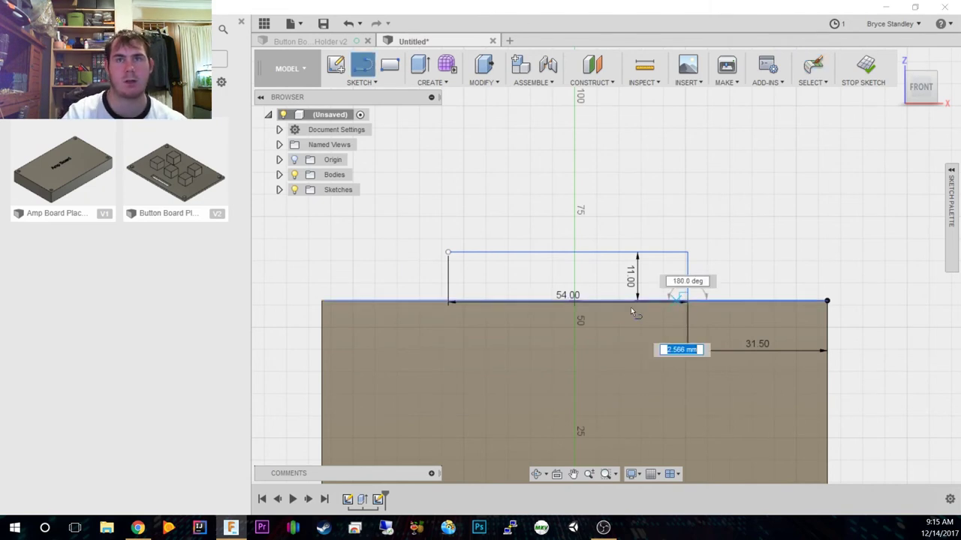
{"action": "type", "text": "50"}
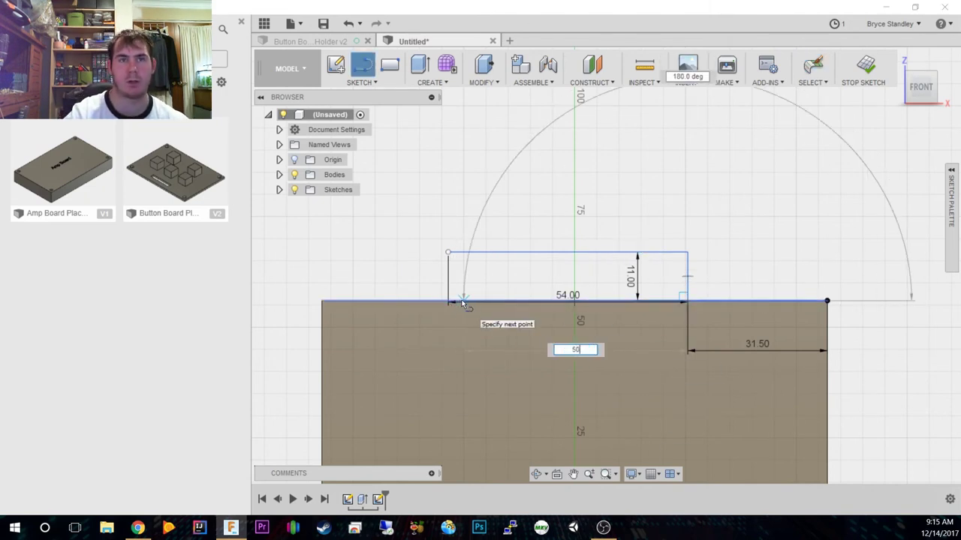
{"action": "key", "text": "Return"}
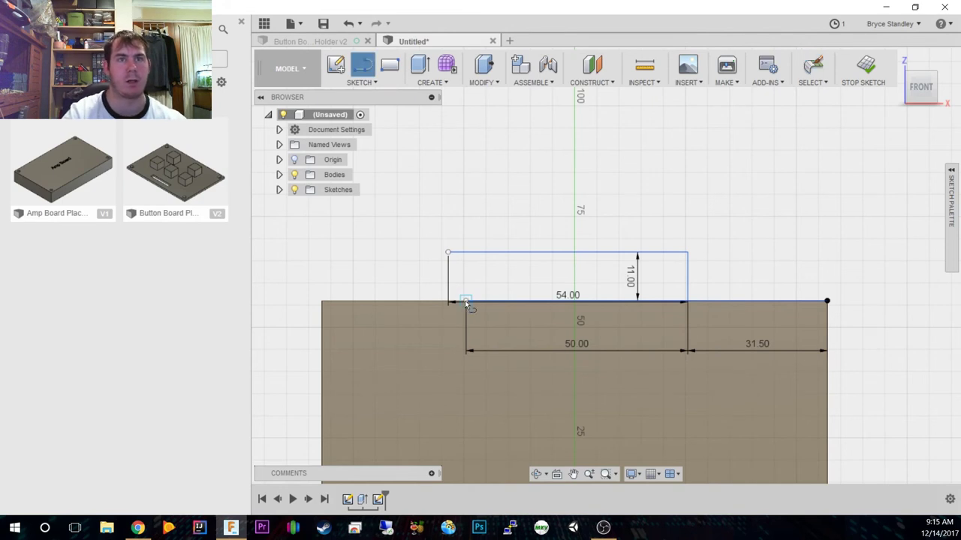
{"action": "left_click", "coordinate": [449, 253]}
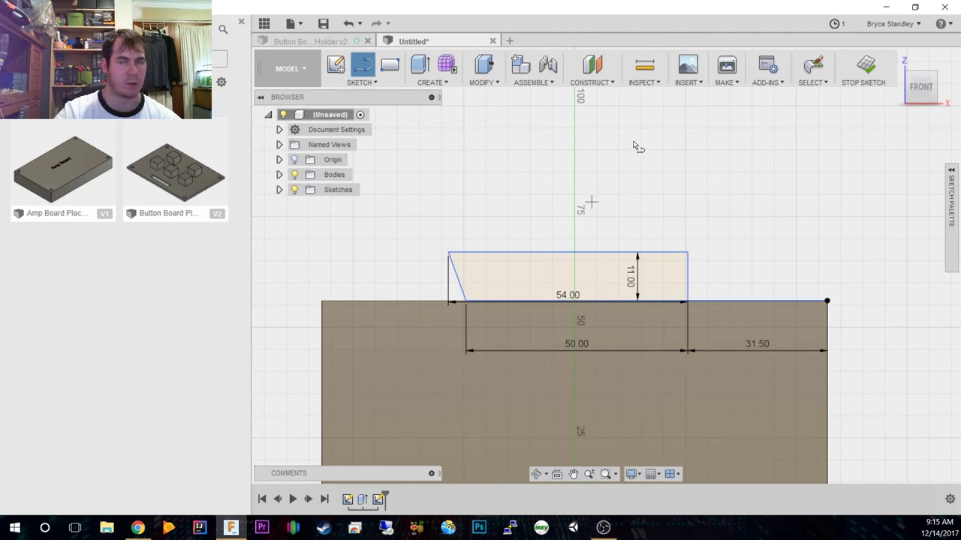
{"action": "left_click_drag", "start_coordinate": [921, 87], "coordinate": [933, 115]}
{"action": "key", "text": "Escape"}
{"action": "right_click", "coordinate": [584, 283]}
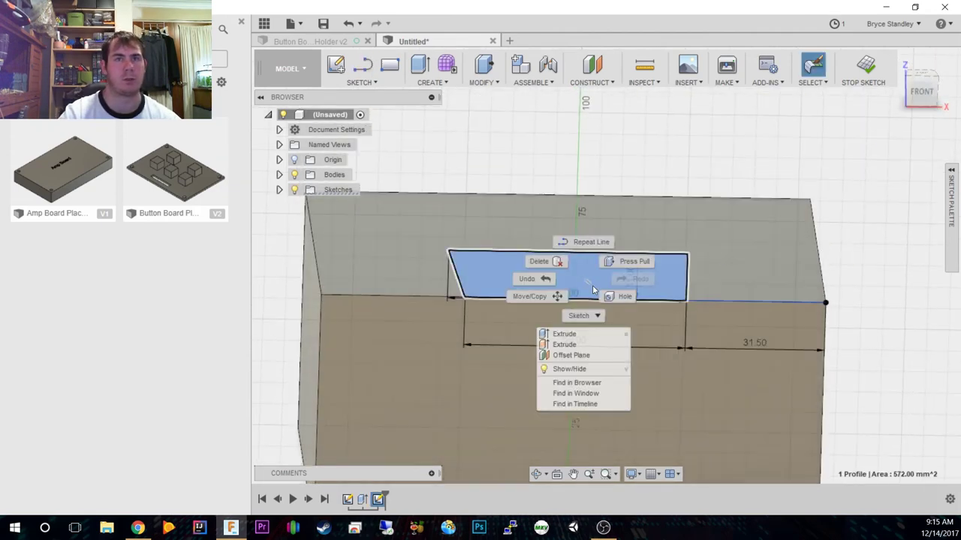
{"action": "left_click", "coordinate": [575, 338]}
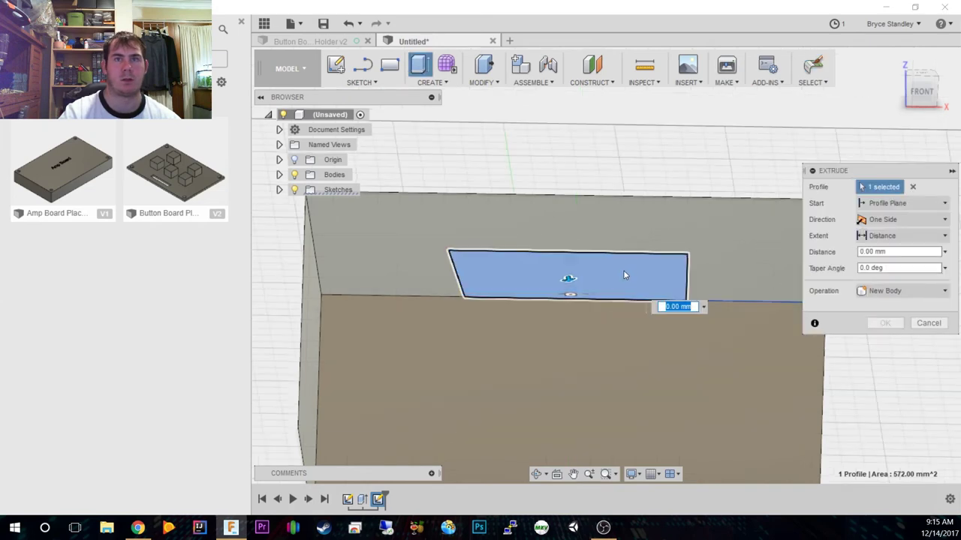
{"action": "left_click_drag", "start_coordinate": [922, 92], "coordinate": [931, 127]}
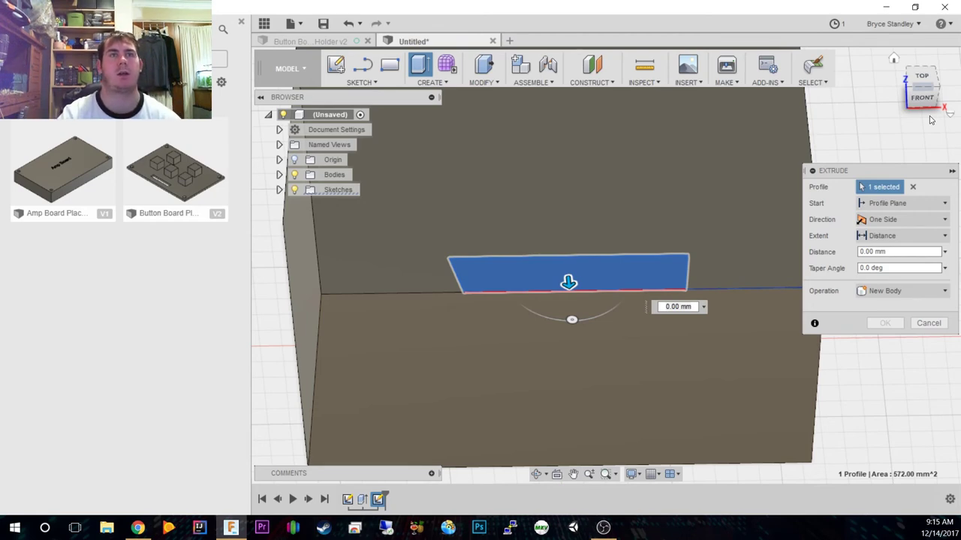
{"action": "scroll", "coordinate": [613, 306], "scroll_direction": "down", "scroll_amount": 3}
{"action": "middle_click_drag", "start_coordinate": [614, 301], "coordinate": [586, 238], "text": "shift"}
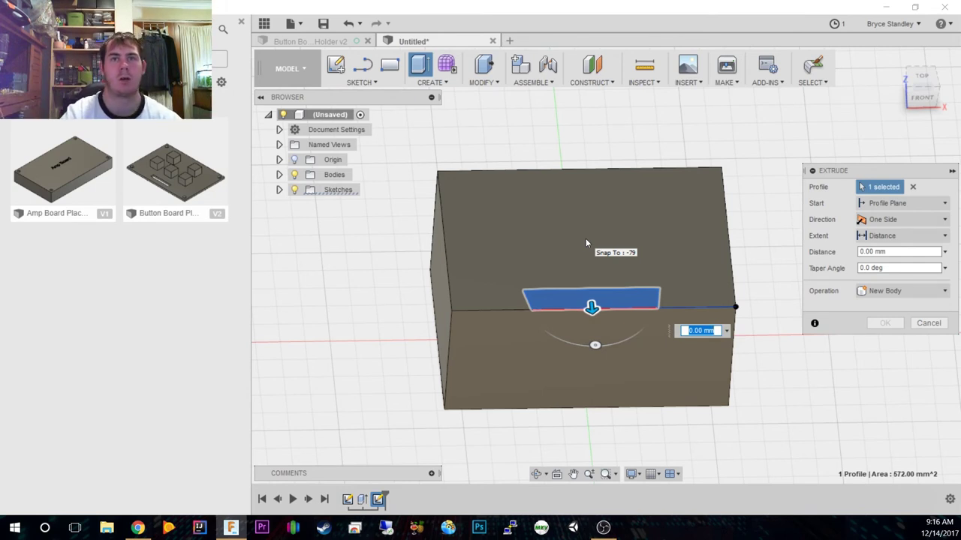
{"action": "left_click_drag", "start_coordinate": [925, 99], "coordinate": [940, 117]}
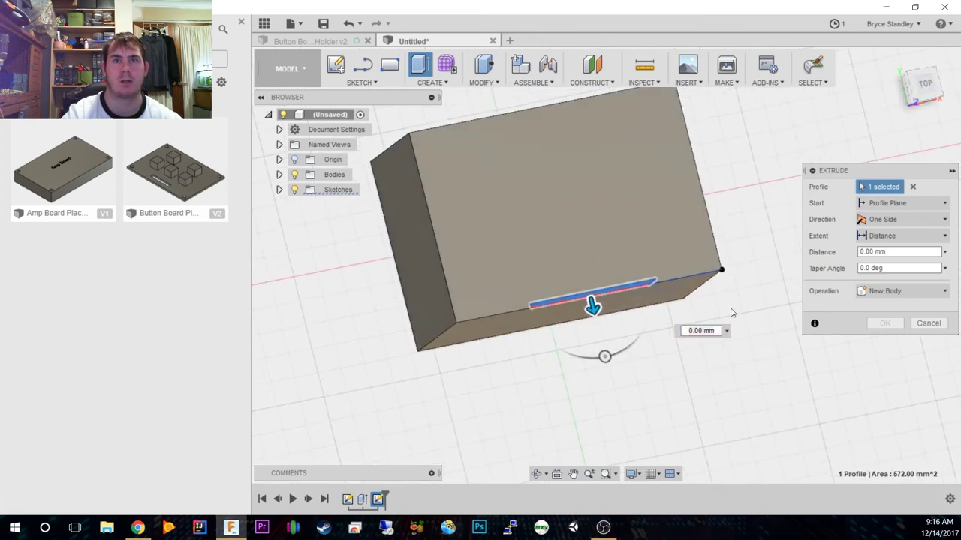
{"action": "left_click_drag", "start_coordinate": [592, 306], "coordinate": [547, 167]}
{"action": "middle_click_drag", "start_coordinate": [546, 167], "coordinate": [791, 169], "text": "shift"}
{"action": "left_click_drag", "start_coordinate": [566, 215], "coordinate": [561, 171]}
{"action": "mouse_move", "coordinate": [927, 88]}
{"action": "left_mouse_down"}
{"action": "mouse_move", "coordinate": [912, 82]}
{"action": "mouse_move", "coordinate": [931, 102]}
{"action": "mouse_move", "coordinate": [920, 91]}
{"action": "left_mouse_up"}
{"action": "key", "text": "Escape"}
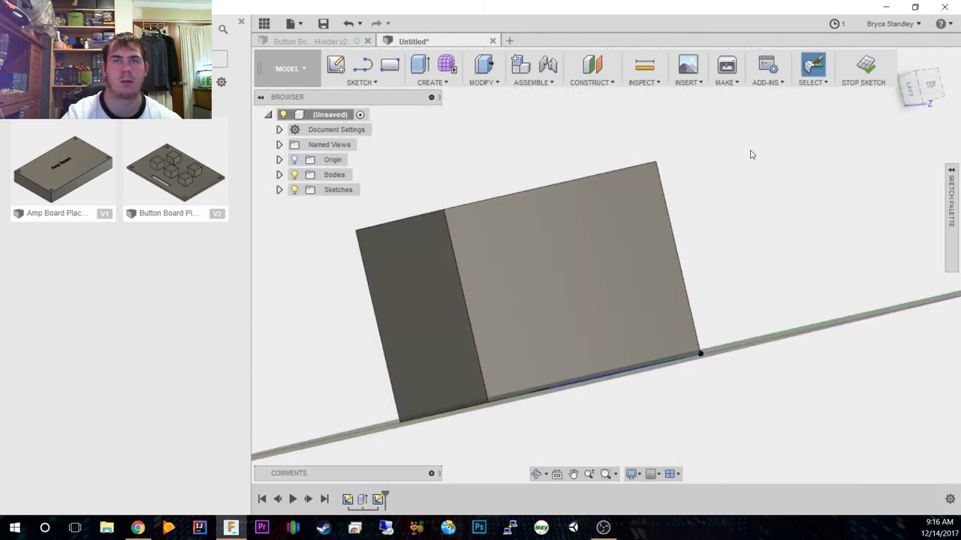
Hide the bodies and the profile sketch, and show only the base rectangle sketch.
{"action": "left_click", "coordinate": [280, 190]}
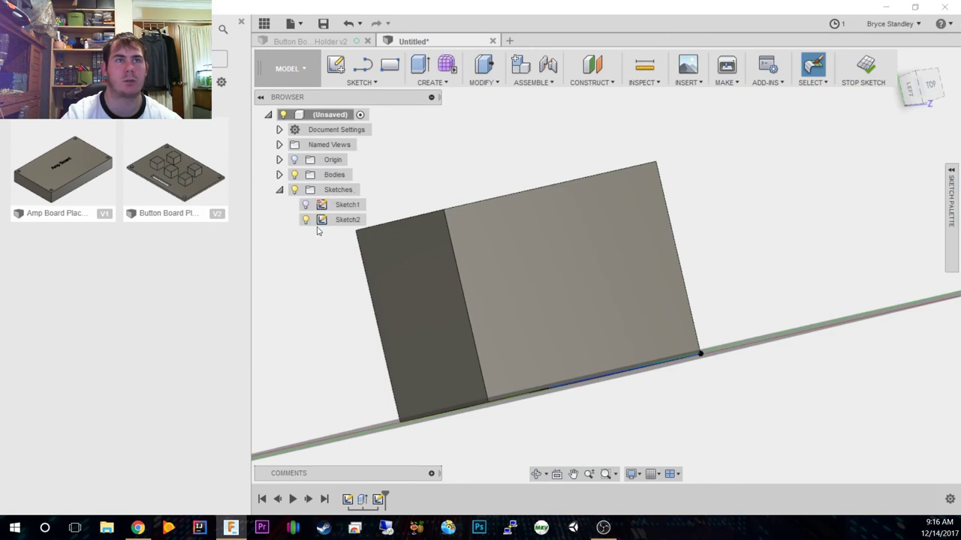
{"action": "left_click", "coordinate": [306, 219]}
{"action": "middle_click_drag", "start_coordinate": [605, 259], "coordinate": [518, 202], "text": "shift"}
{"action": "left_click", "coordinate": [306, 219]}
{"action": "middle_click_drag", "start_coordinate": [926, 151], "coordinate": [249, 190], "text": "shift"}
{"action": "left_click", "coordinate": [294, 175]}
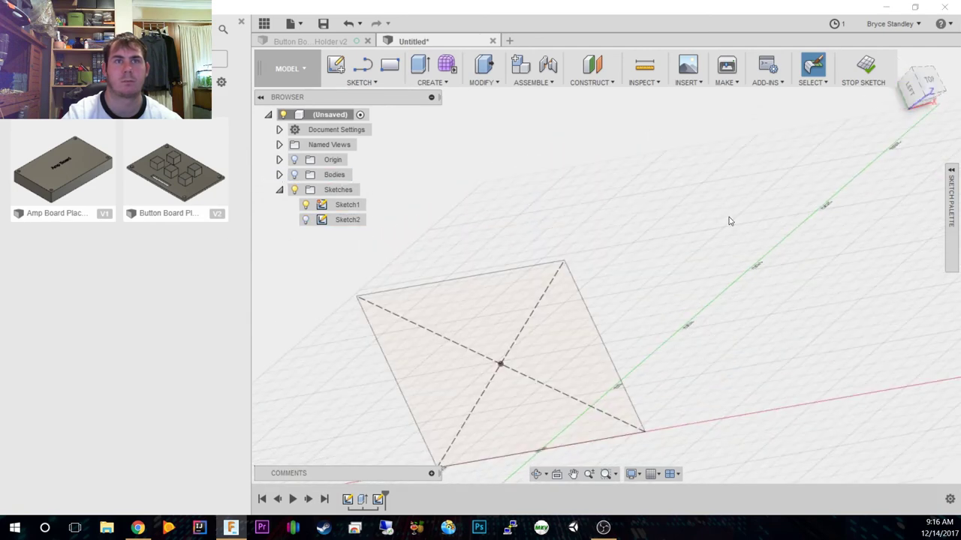
{"action": "left_click_drag", "start_coordinate": [921, 89], "coordinate": [947, 84]}
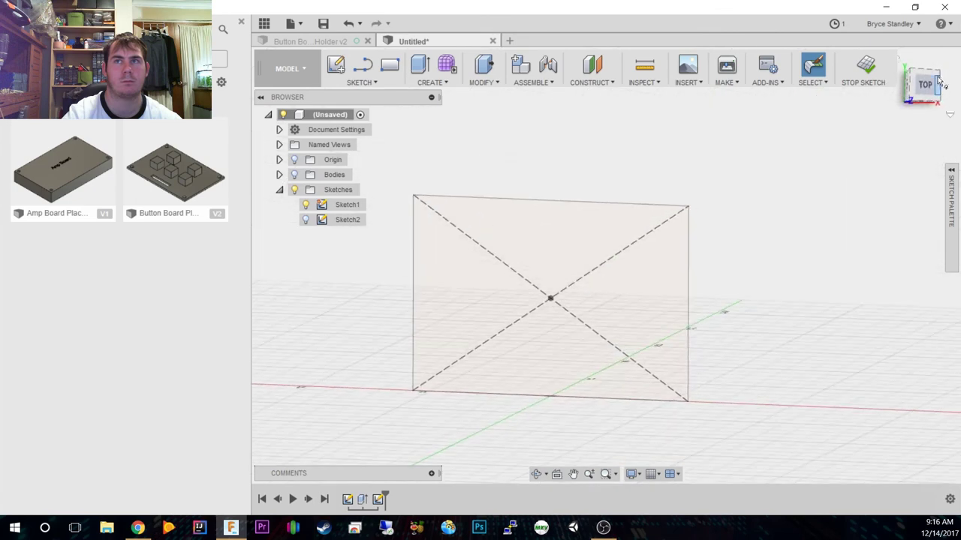
Measure the distance between the base rectangle's two long edges, and restore the visibility of the bodies and the profile sketch.
{"action": "left_click", "coordinate": [644, 66]}
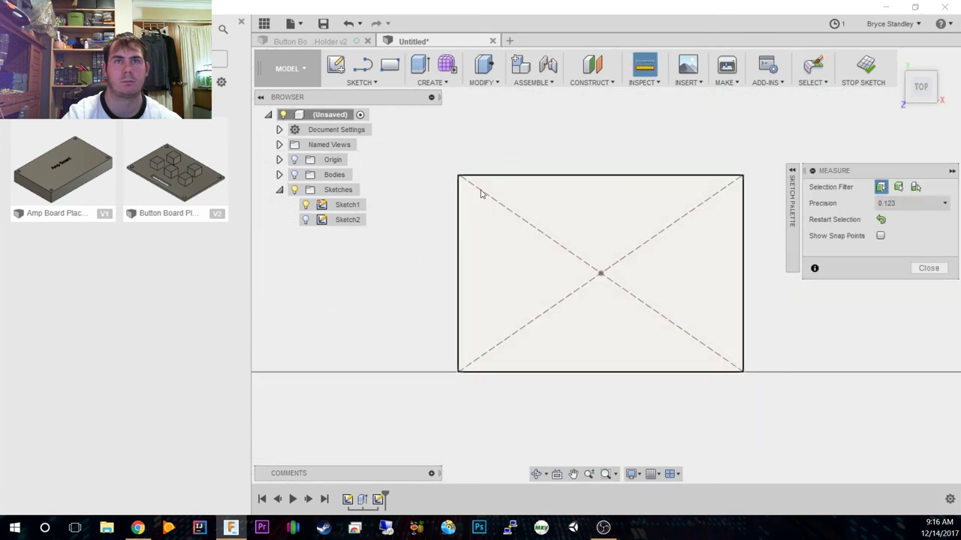
{"action": "left_click", "coordinate": [518, 176]}
{"action": "left_click", "coordinate": [555, 372]}
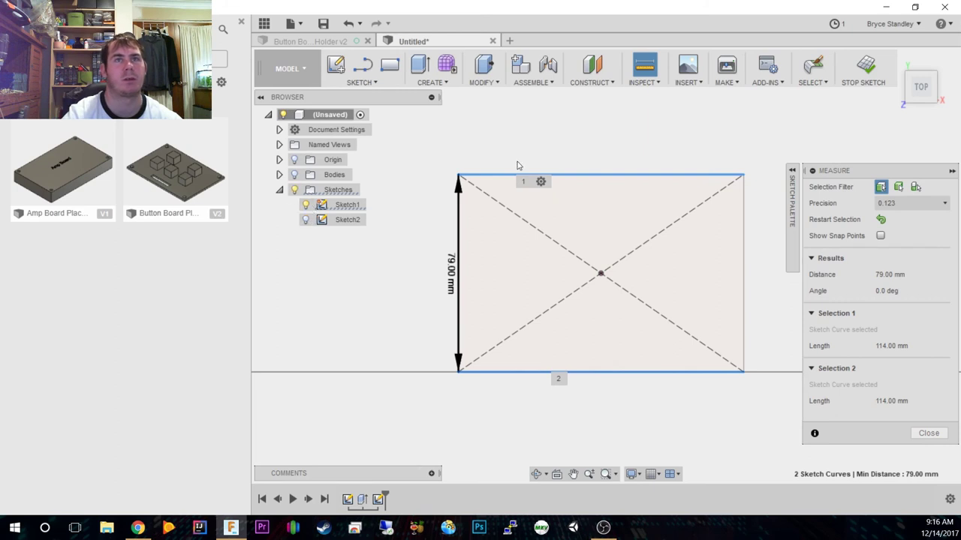
{"action": "key", "text": "Escape"}
{"action": "left_click", "coordinate": [306, 204]}
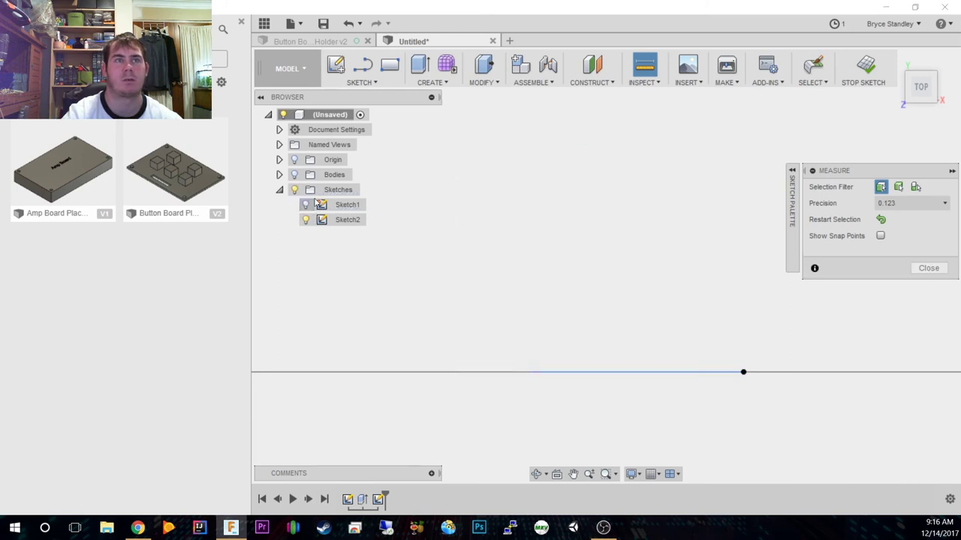
{"action": "left_click", "coordinate": [294, 175]}
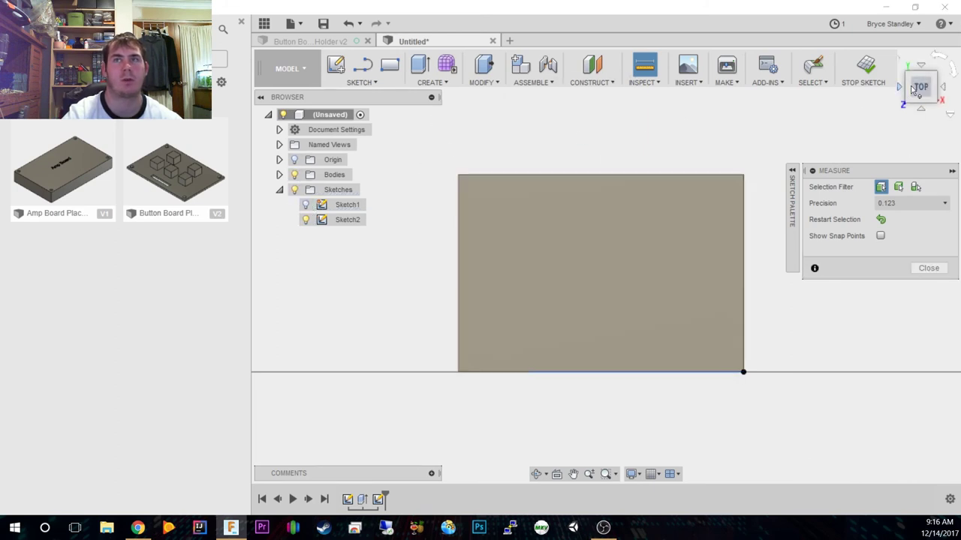
{"action": "left_click", "coordinate": [916, 91]}
{"action": "left_click", "coordinate": [605, 361]}
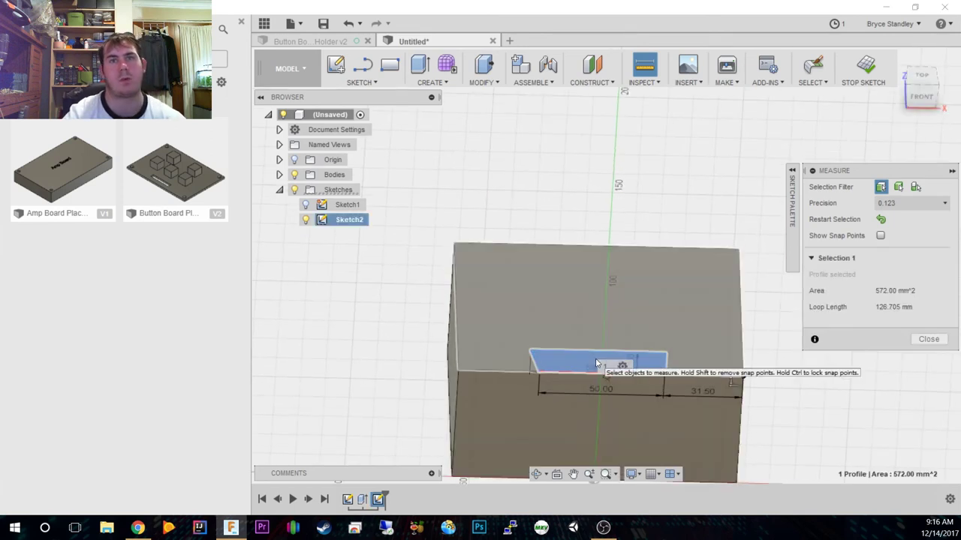
{"action": "right_click", "coordinate": [572, 357]}
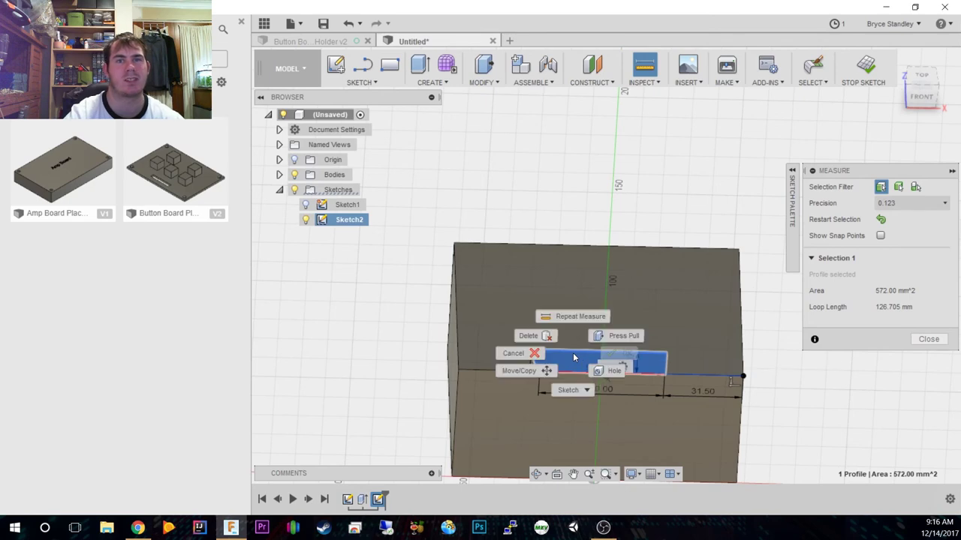
{"action": "left_click", "coordinate": [550, 363]}
{"action": "left_click", "coordinate": [551, 330]}
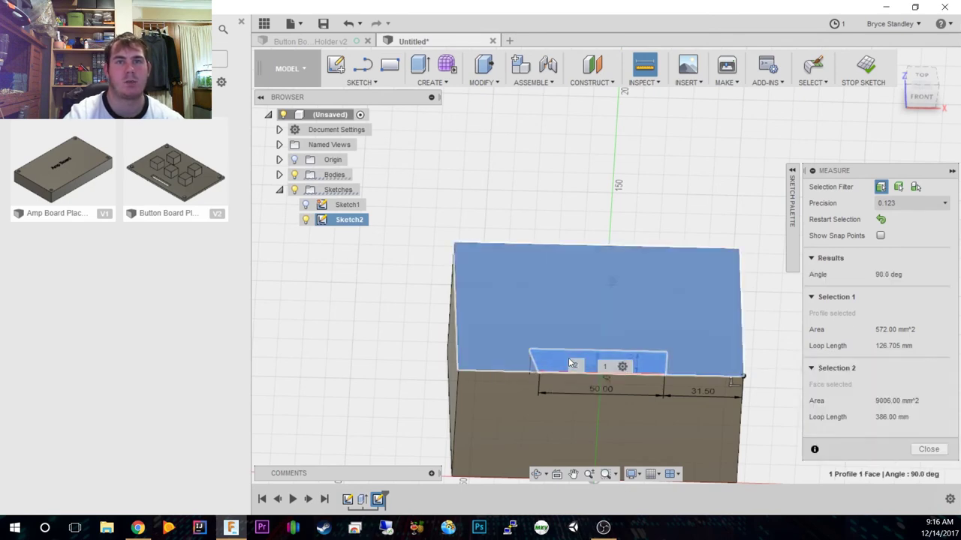
{"action": "key", "text": "Escape"}
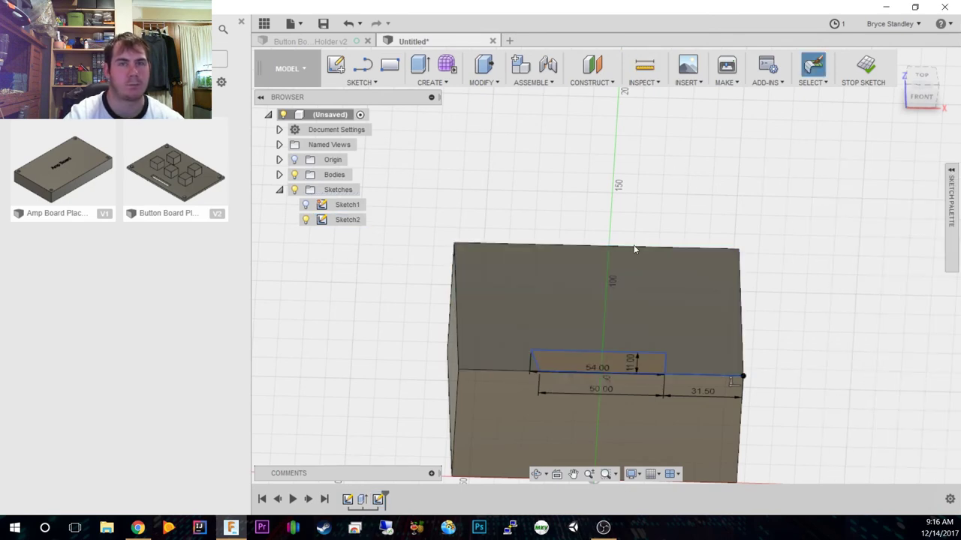
{"action": "key", "text": "r"}
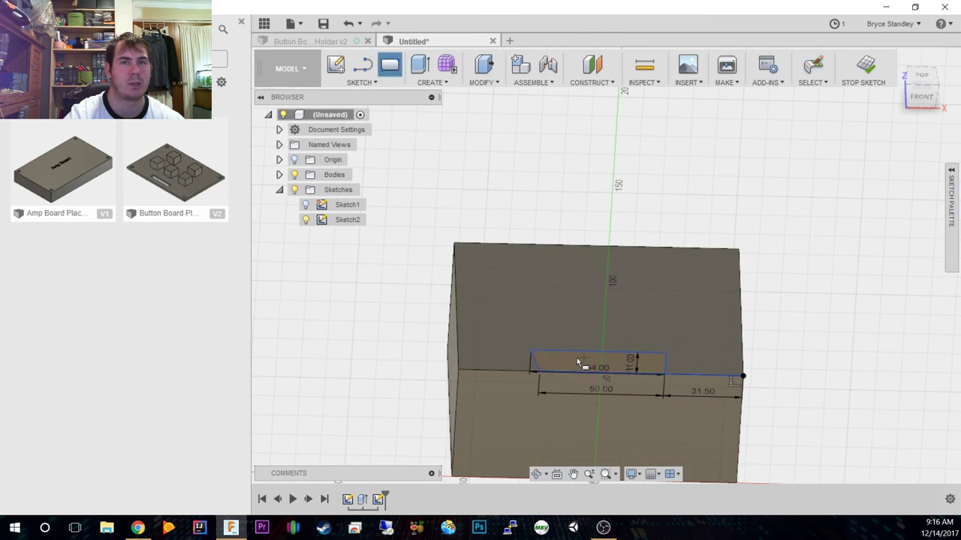
Extrude the four-sided profile by -79+13 mm back across the block's top, joined to the block, and toggle the profile sketch's visibility.
{"action": "key", "text": "e"}
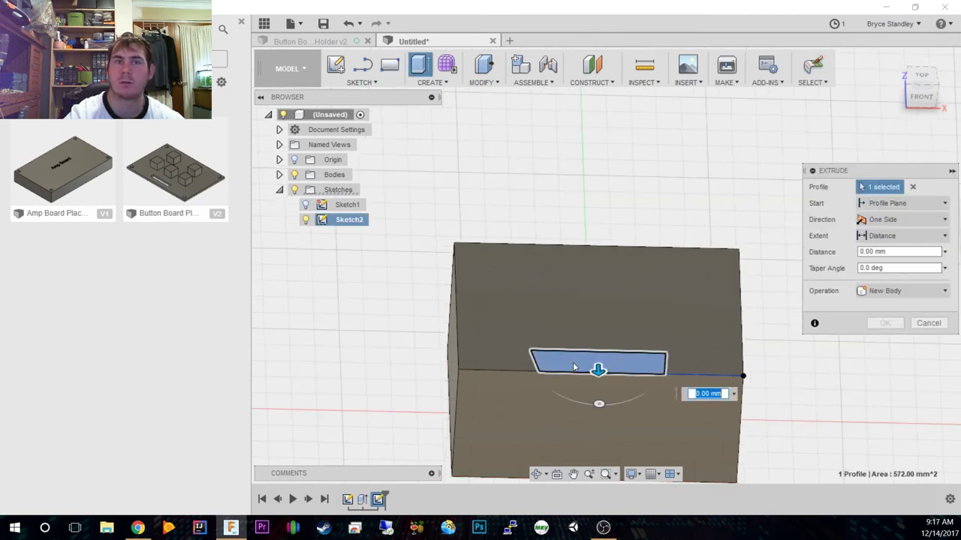
{"action": "right_click", "coordinate": [574, 367]}
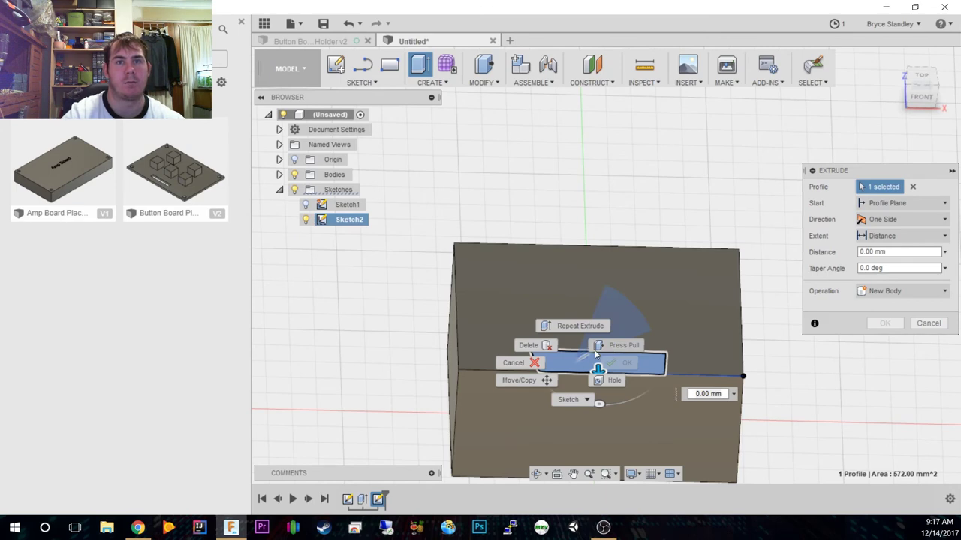
{"action": "left_click_drag", "start_coordinate": [599, 370], "coordinate": [594, 273]}
{"action": "left_click", "coordinate": [901, 251]}
{"action": "type", "text": "-"}
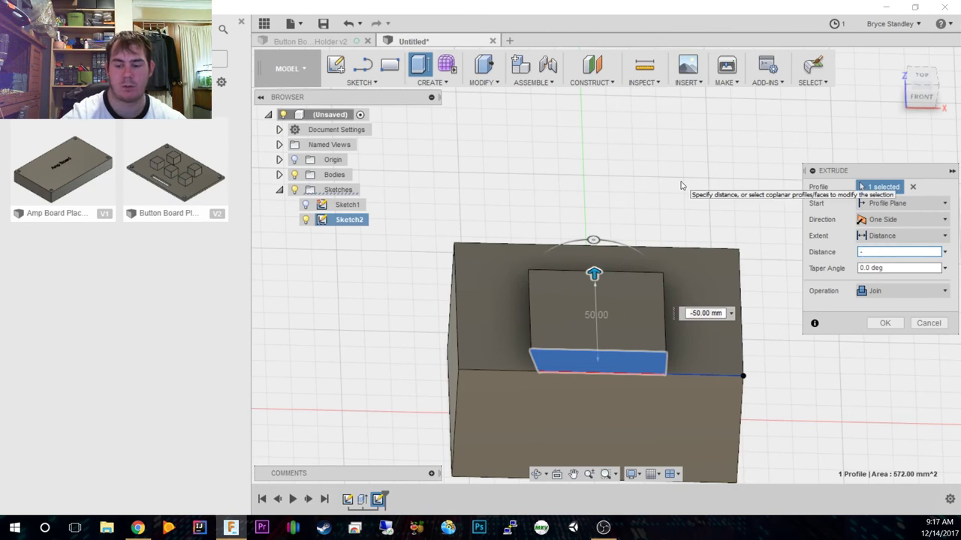
{"action": "type", "text": "79-13"}
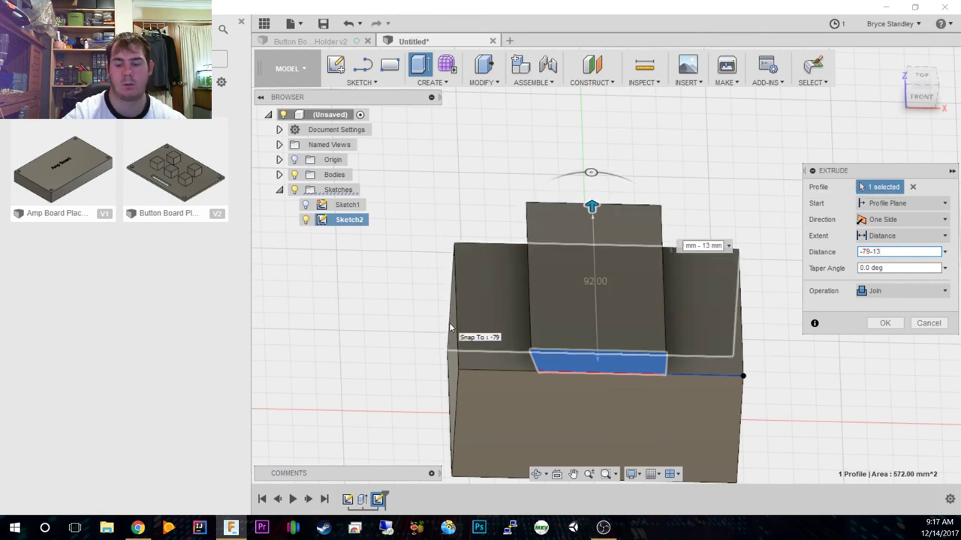
{"action": "key", "text": "BackSpace"}
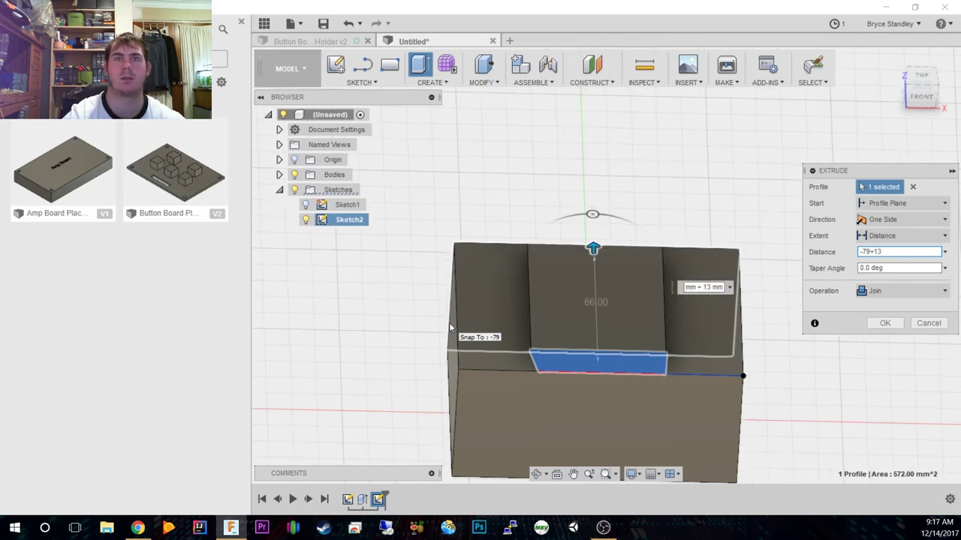
{"action": "left_click_drag", "start_coordinate": [928, 96], "coordinate": [590, 192]}
{"action": "middle_click_drag", "start_coordinate": [720, 142], "coordinate": [698, 154], "text": "shift"}
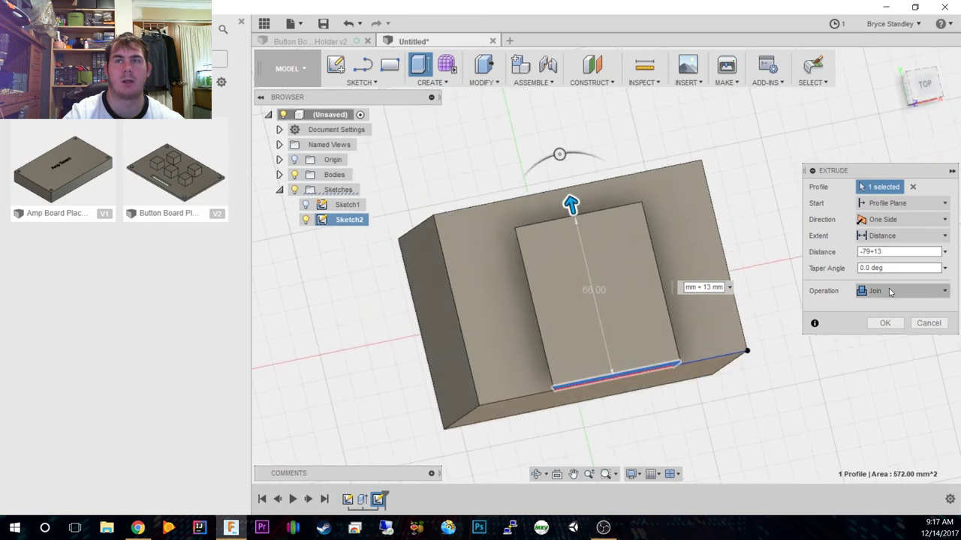
{"action": "middle_click_drag", "start_coordinate": [924, 77], "coordinate": [893, 225], "text": "shift"}
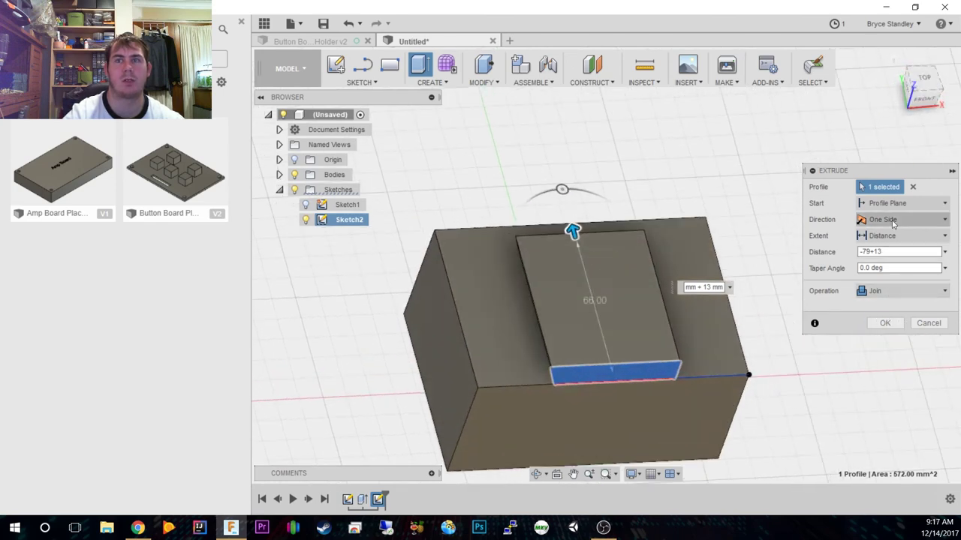
{"action": "left_click", "coordinate": [885, 323]}
{"action": "left_click", "coordinate": [306, 219]}
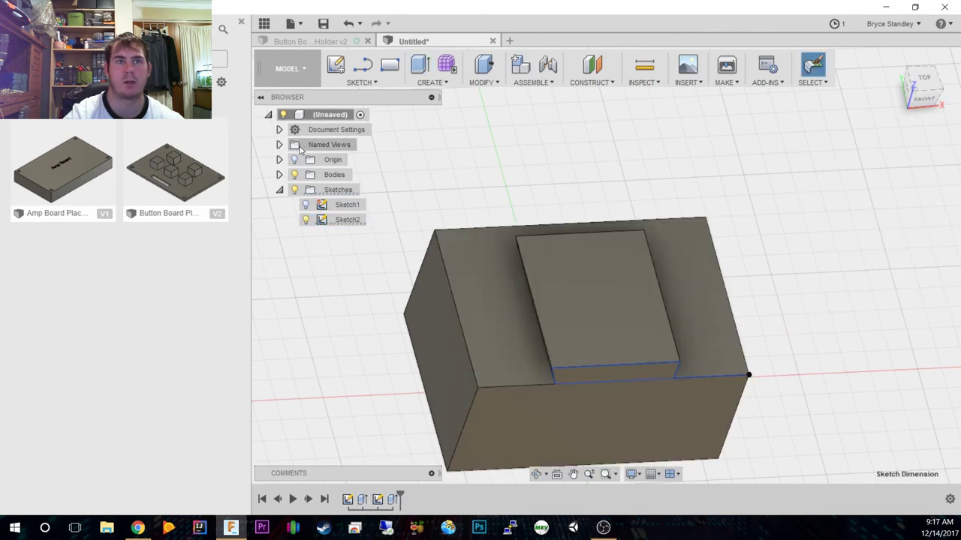
{"action": "left_click", "coordinate": [341, 220]}
{"action": "double_click", "coordinate": [342, 220]}
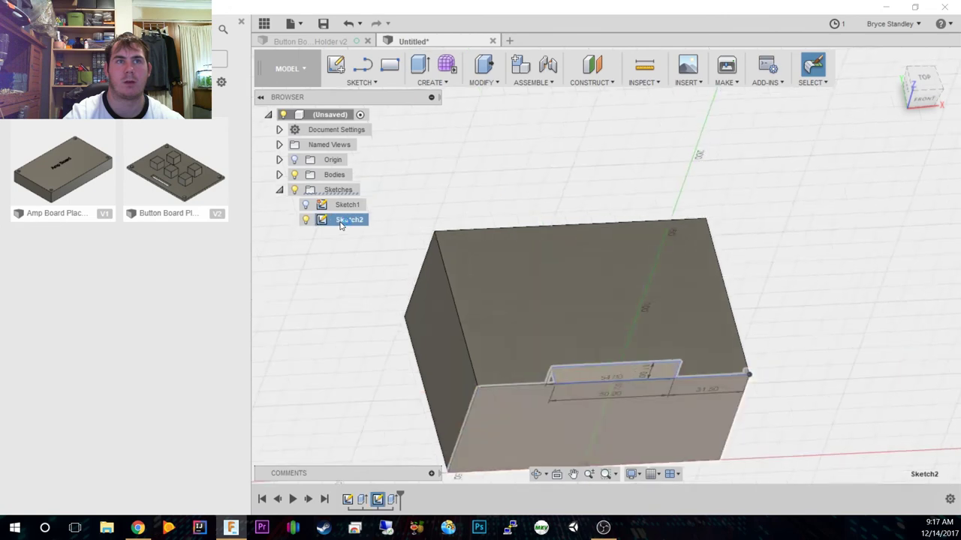
{"action": "right_click", "coordinate": [603, 308]}
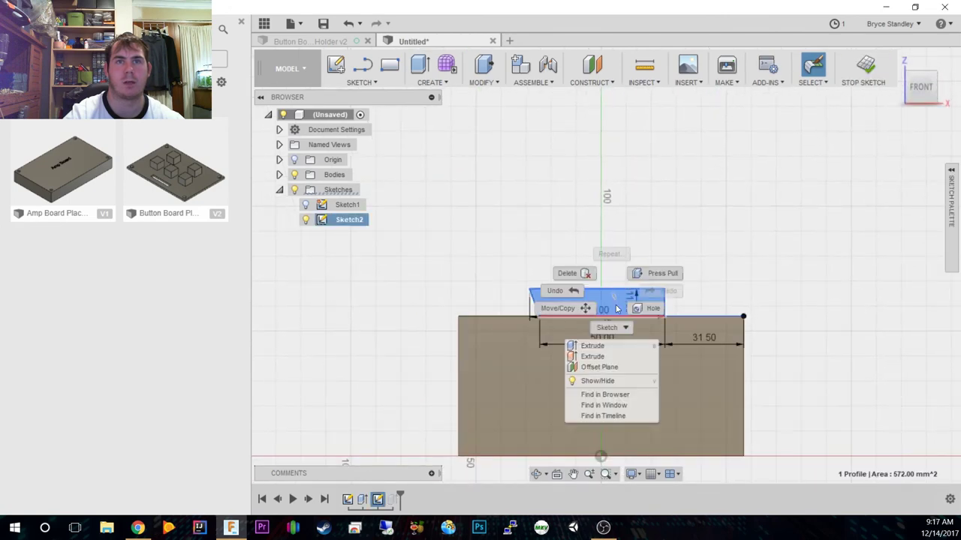
{"action": "left_click", "coordinate": [593, 343]}
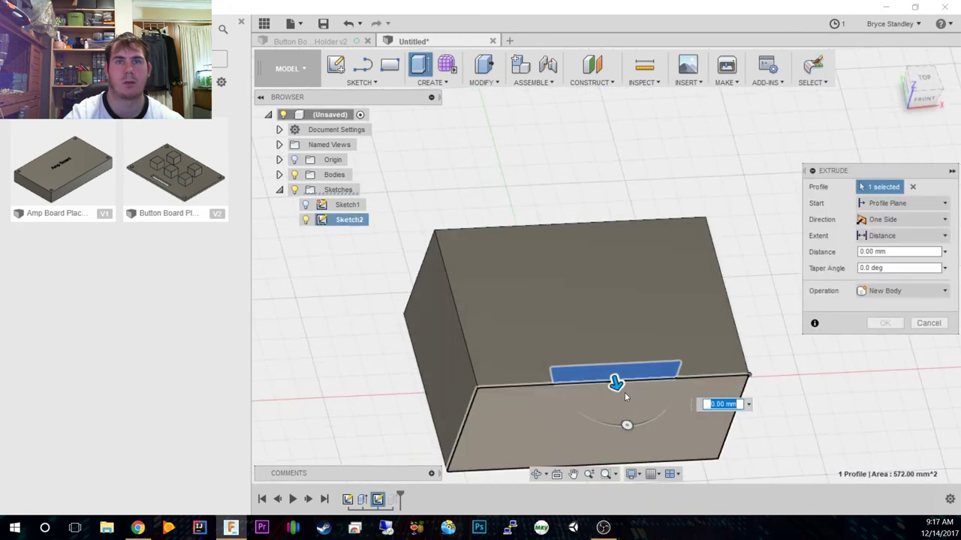
{"action": "left_click", "coordinate": [929, 323]}
{"action": "left_click", "coordinate": [863, 69]}
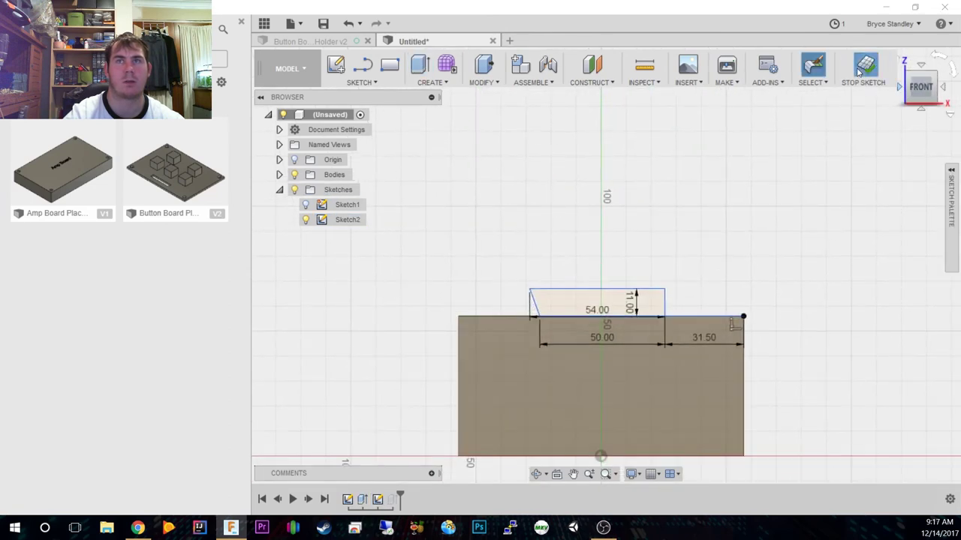
Extrude the four-sided front profile 13 mm into the raised section as a cut, and hide the profile sketch.
{"action": "left_click", "coordinate": [575, 379]}
{"action": "right_click", "coordinate": [575, 380]}
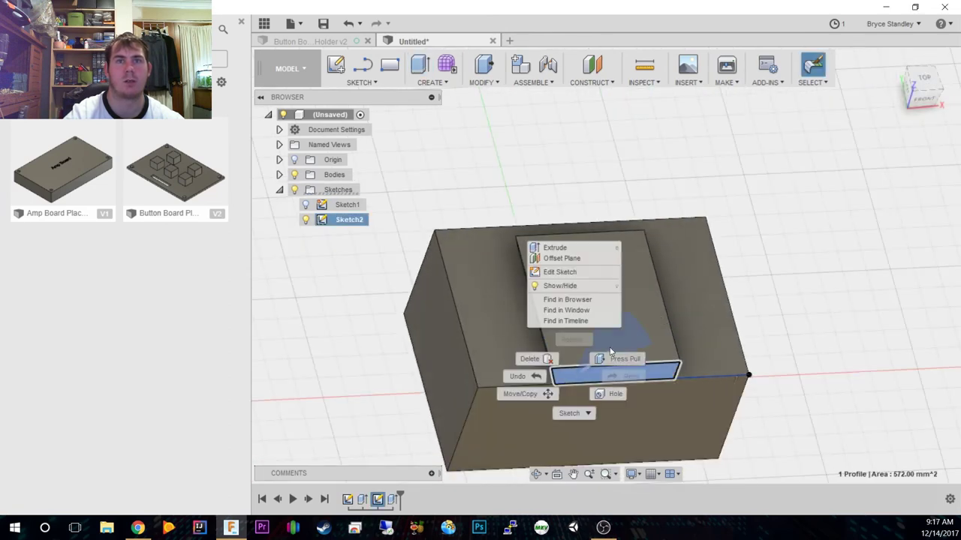
{"action": "left_click", "coordinate": [555, 248]}
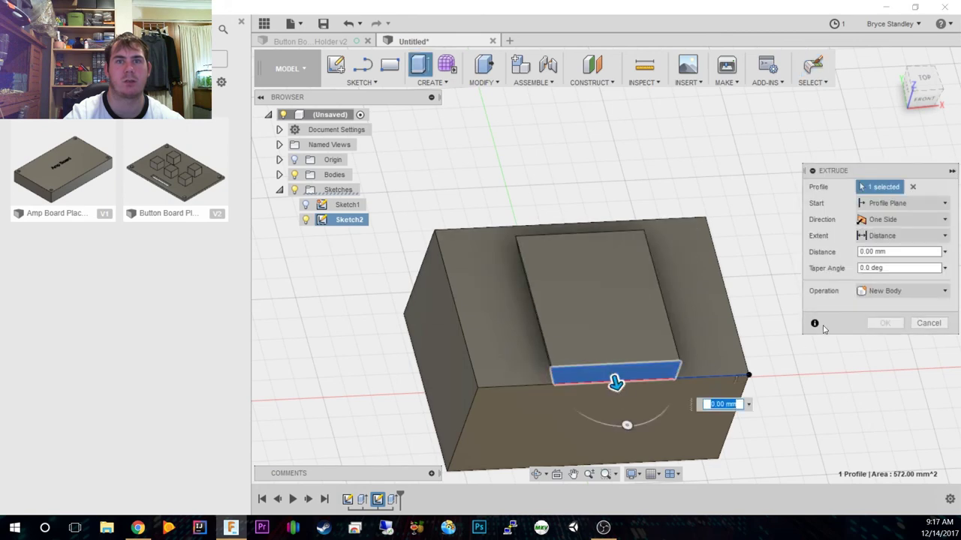
{"action": "type", "text": "13"}
{"action": "key", "text": "Return"}
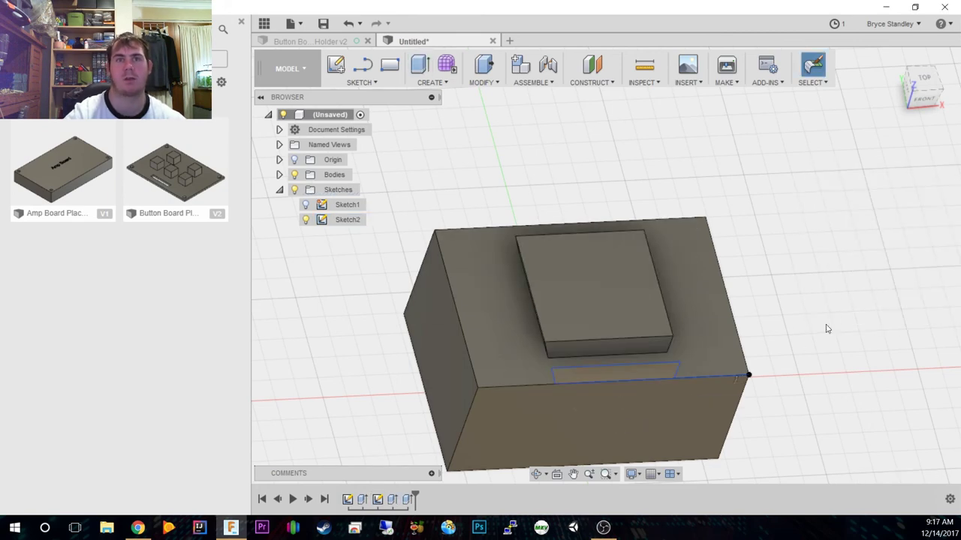
{"action": "left_click", "coordinate": [931, 90]}
{"action": "middle_click_drag", "start_coordinate": [606, 266], "coordinate": [539, 280], "text": "shift"}
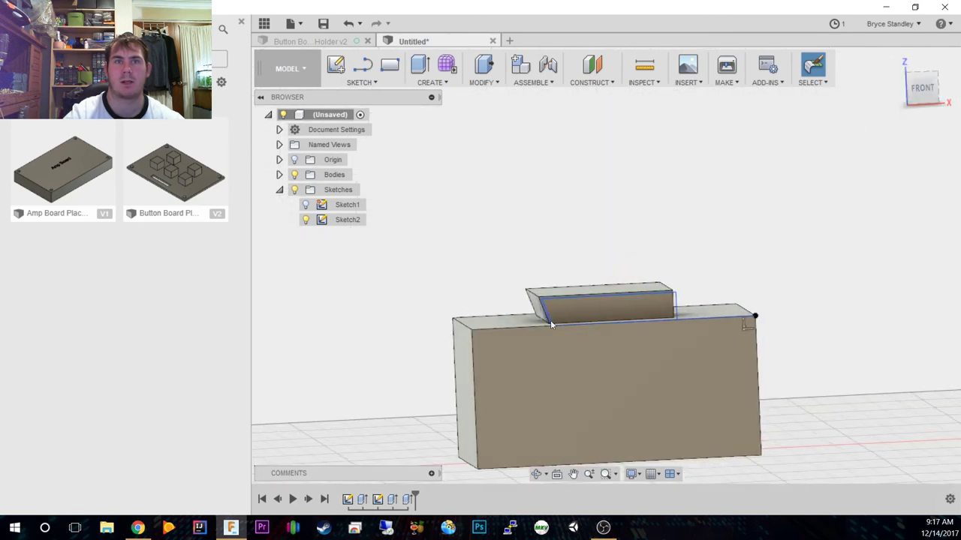
{"action": "middle_click_drag", "start_coordinate": [882, 118], "coordinate": [441, 235], "text": "shift"}
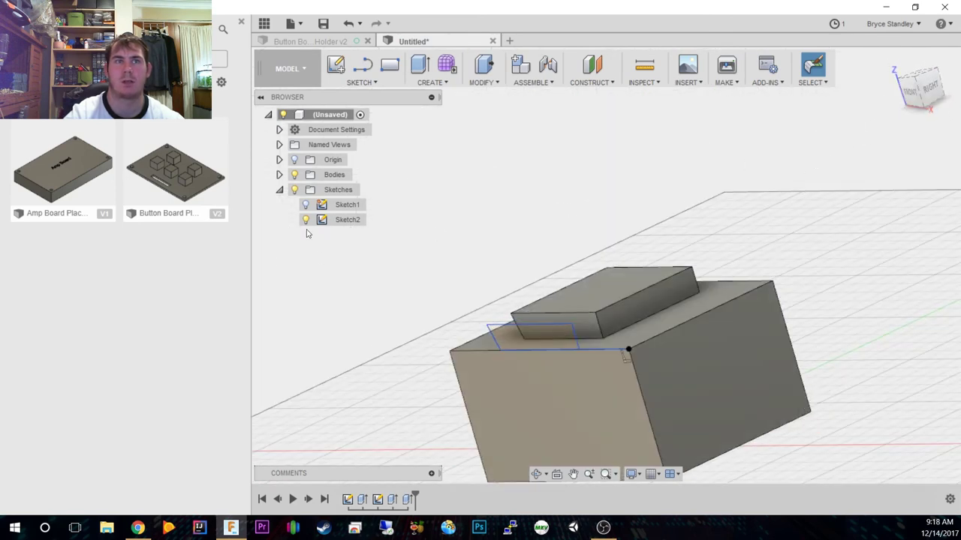
Measure the raised section's length between the two end corners of its top edge in the right side view.
{"action": "left_click", "coordinate": [931, 89]}
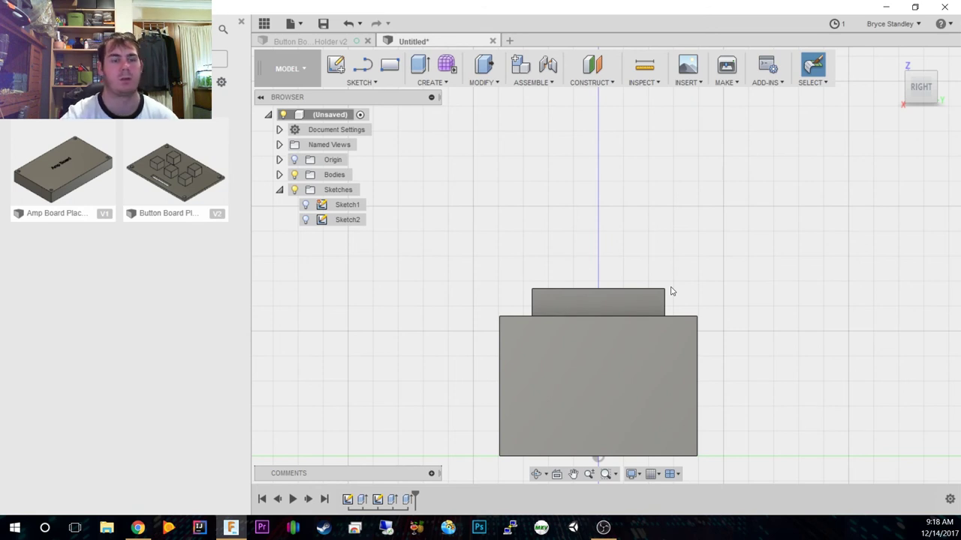
{"action": "key", "text": "i"}
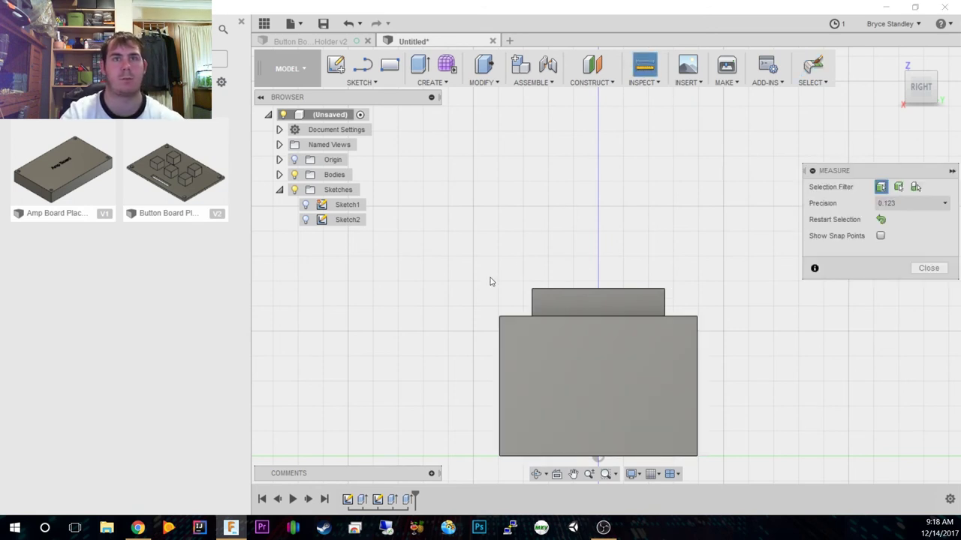
{"action": "left_click", "coordinate": [531, 289]}
{"action": "left_click", "coordinate": [664, 289]}
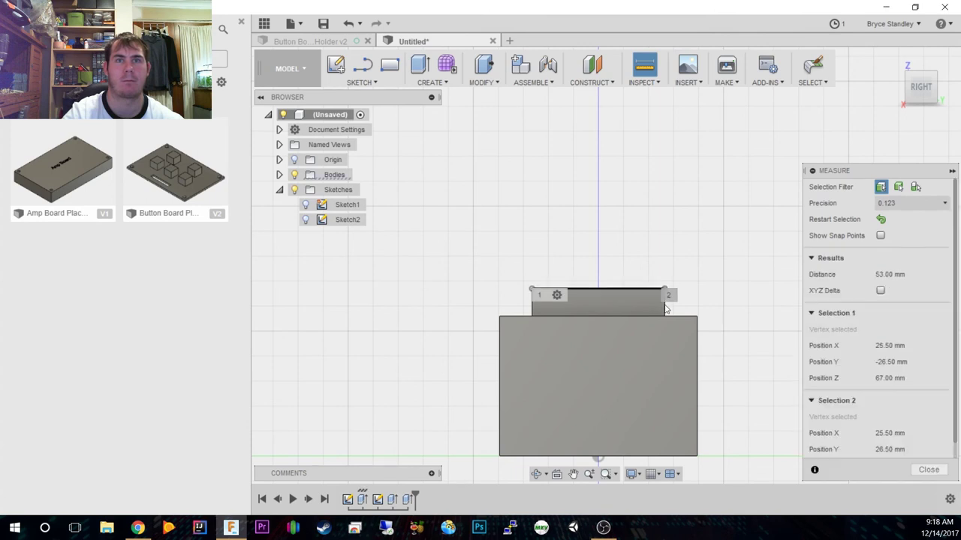
{"action": "left_click", "coordinate": [928, 273]}
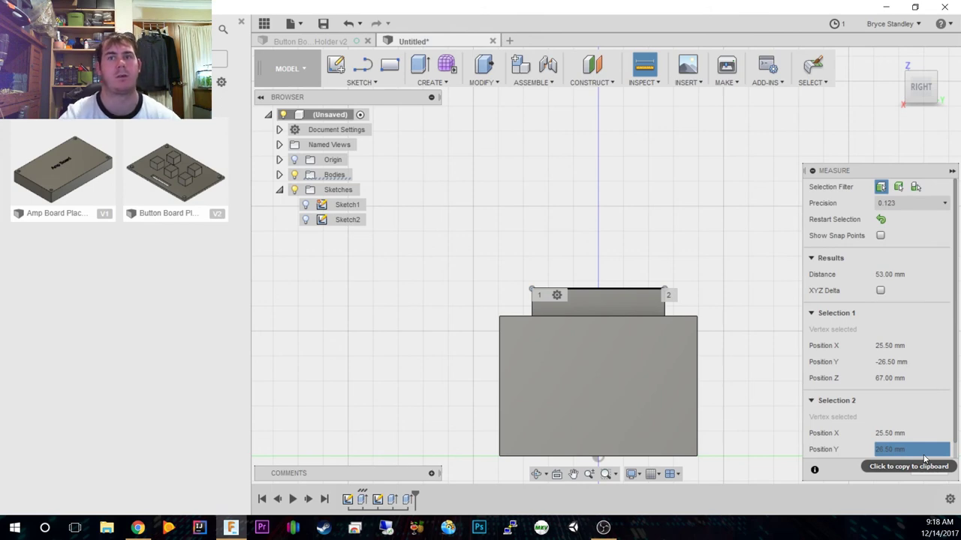
{"action": "scroll", "coordinate": [547, 323], "scroll_direction": "up", "scroll_amount": 5}
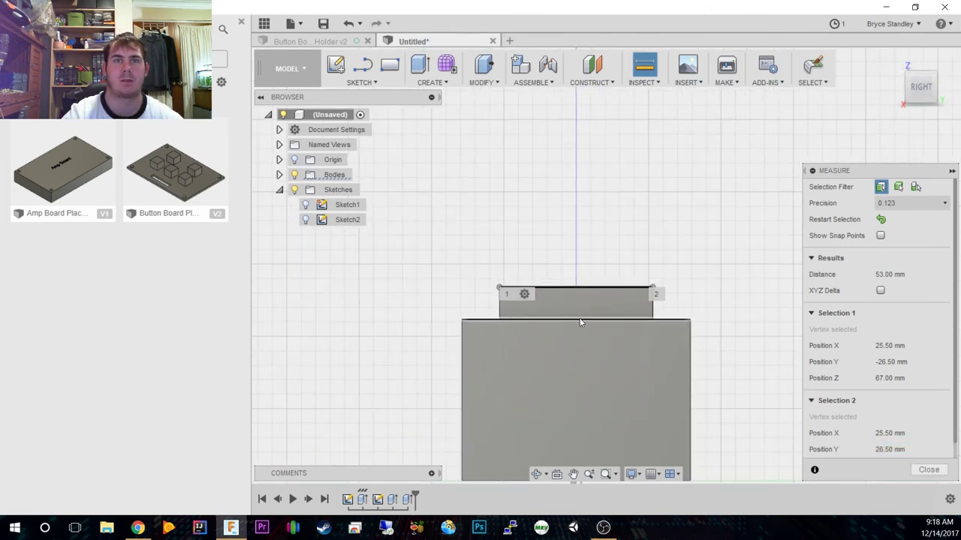
{"action": "scroll", "coordinate": [594, 362], "scroll_direction": "up", "scroll_amount": 3}
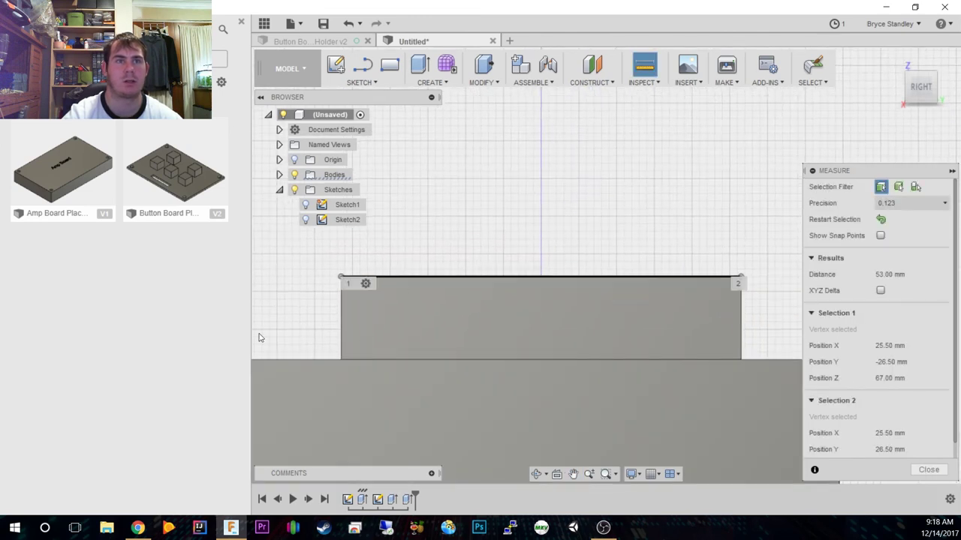
{"action": "left_click", "coordinate": [454, 115]}
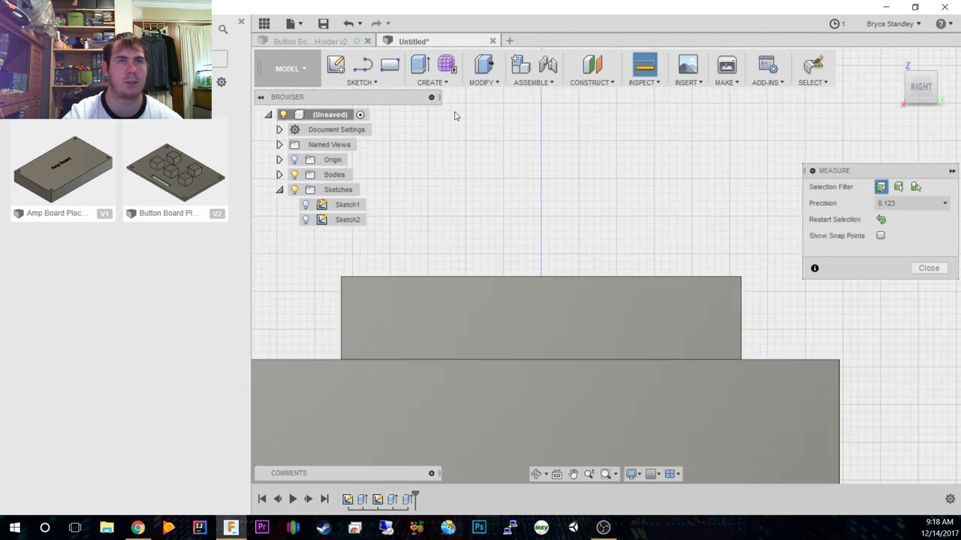
Start a sketch on the raised section's right side face with a 23.3 mm line leftward from its top edge's midpoint.
{"action": "key", "text": "l"}
{"action": "left_click", "coordinate": [549, 326]}
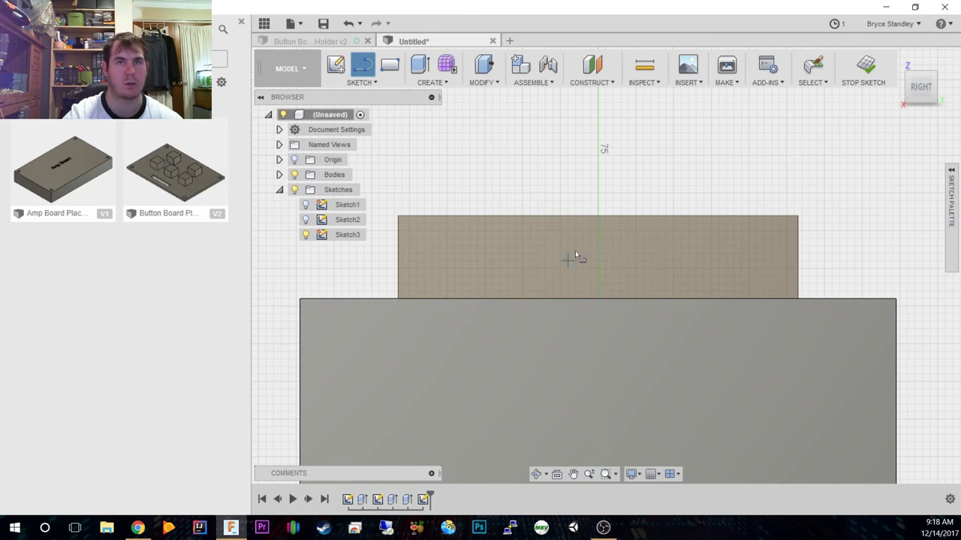
{"action": "left_click", "coordinate": [598, 215]}
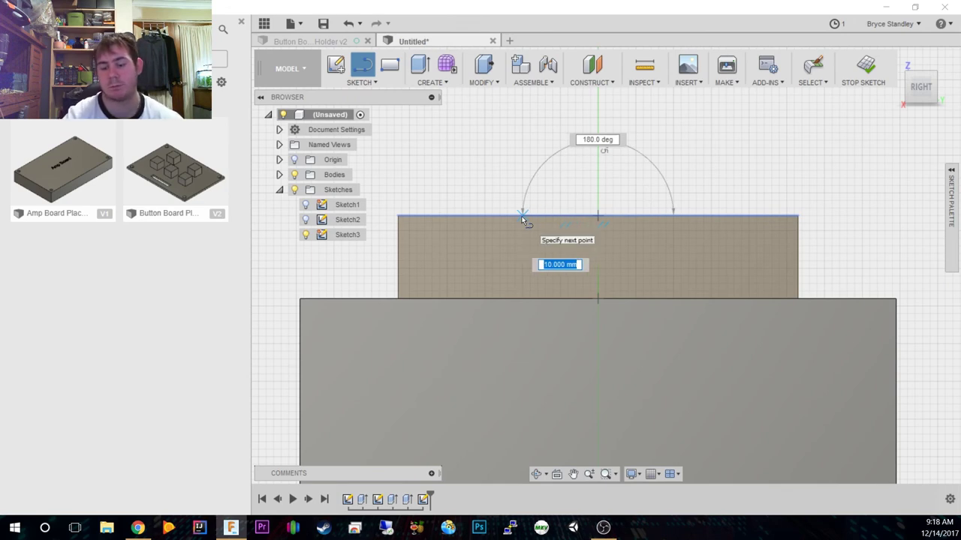
{"action": "type", "text": "23.3"}
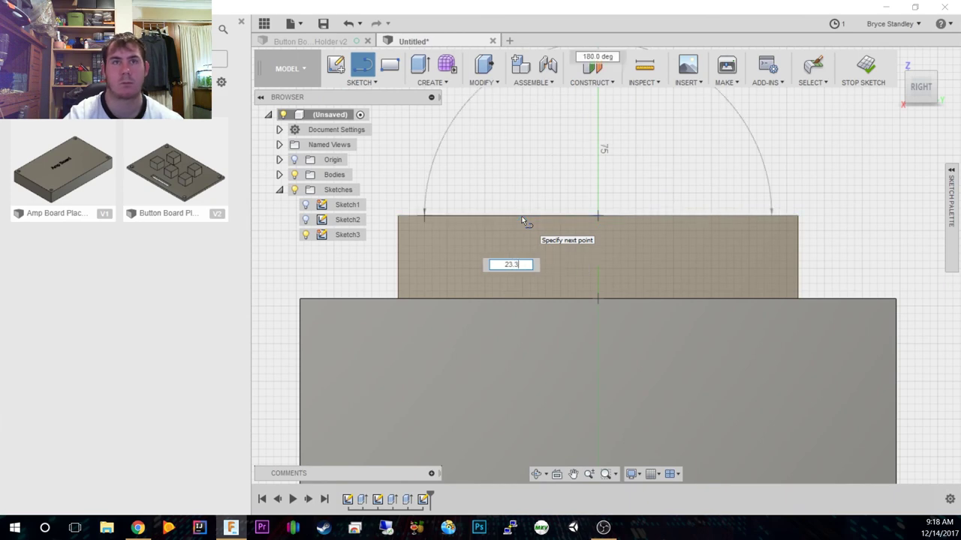
{"action": "key", "text": "Return"}
{"action": "key", "text": "Escape"}
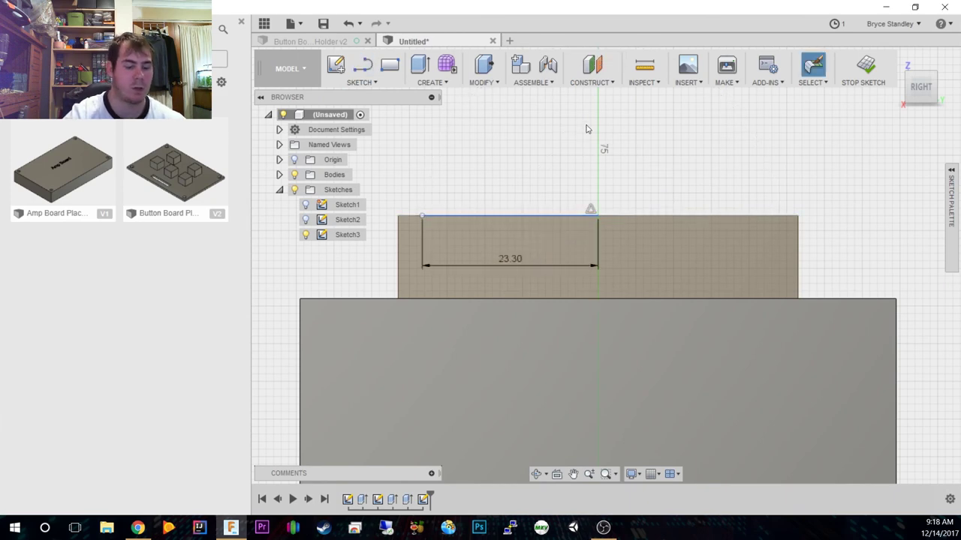
Sketch a 23.3 mm line rightward along the top edge from the same midpoint.
{"action": "key", "text": "l"}
{"action": "left_click", "coordinate": [598, 215]}
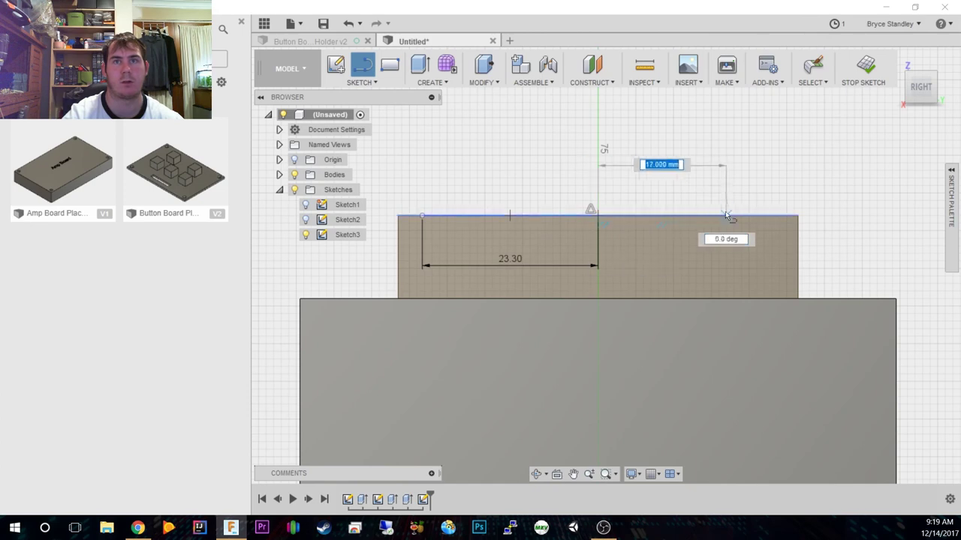
{"action": "type", "text": "23.3"}
{"action": "key", "text": "Return"}
{"action": "key", "text": "Escape"}
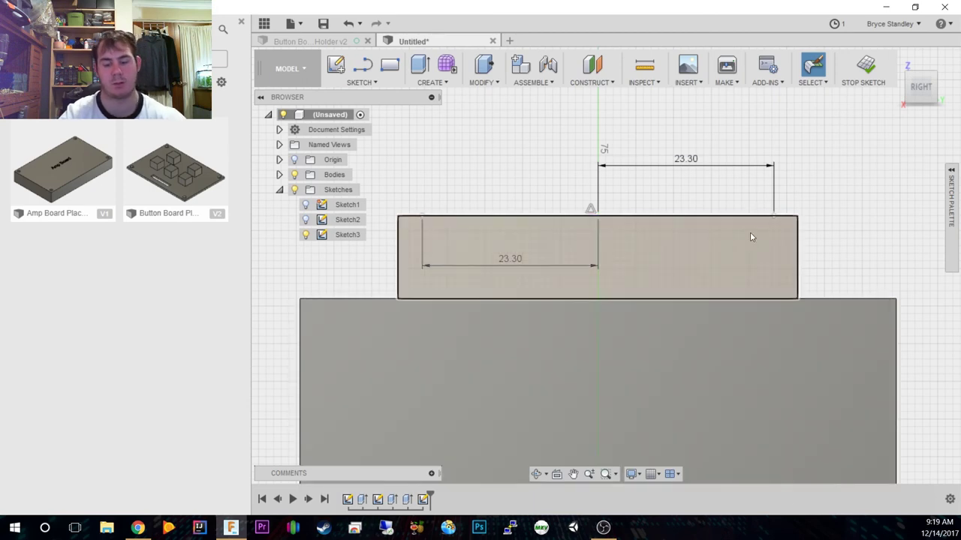
Sketch a 2.6 mm line straight down from the right end of the top line.
{"action": "key", "text": "l"}
{"action": "left_click", "coordinate": [774, 217]}
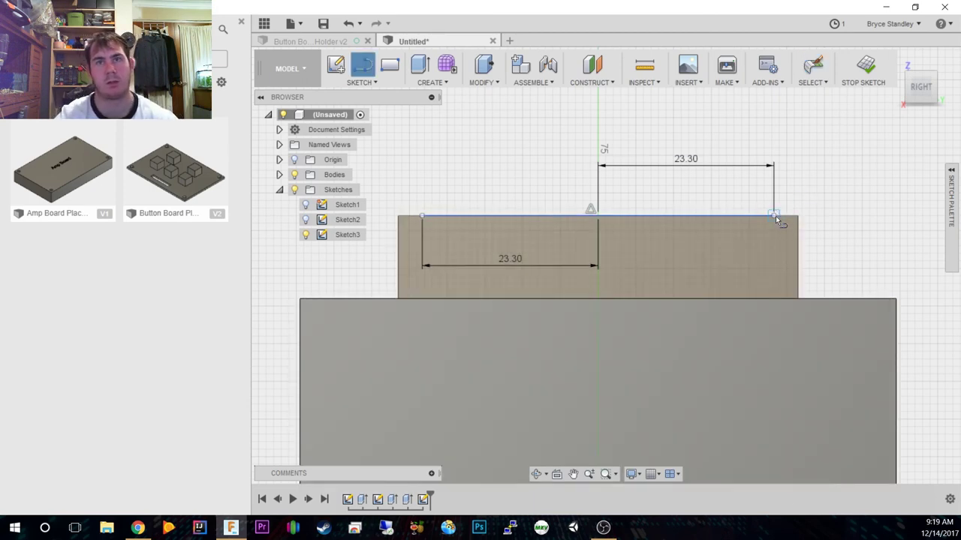
{"action": "type", "text": "2.6"}
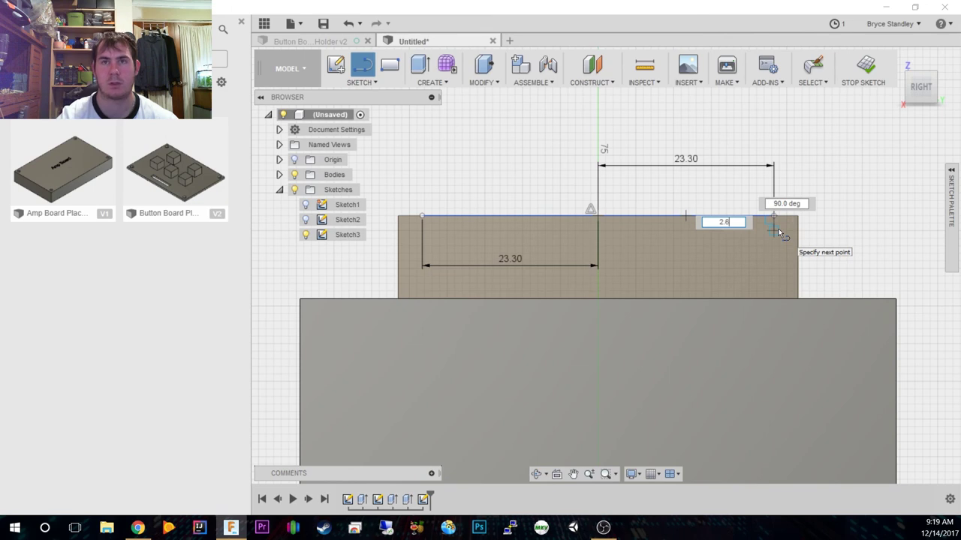
{"action": "key", "text": "Return"}
{"action": "key", "text": "Escape"}
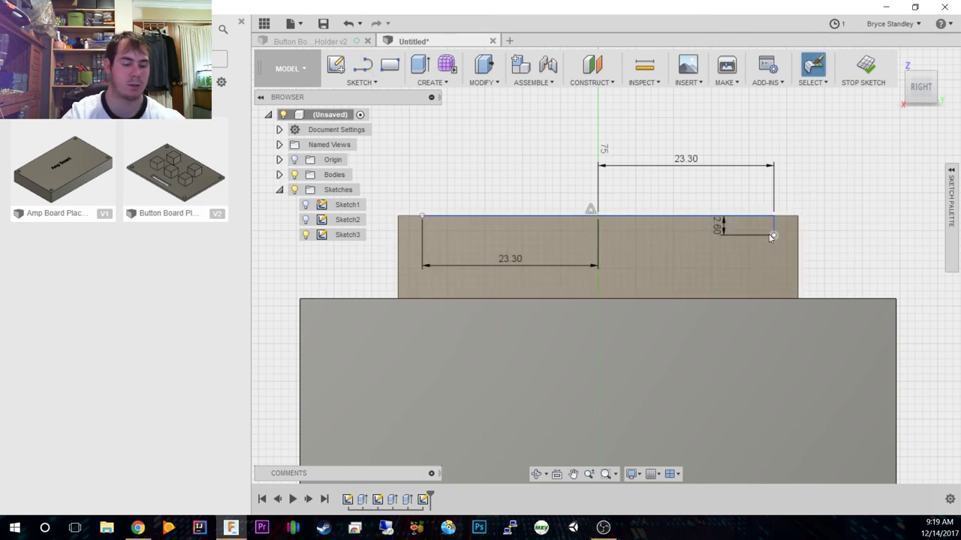
Try to sketch a 2.6 mm line from the left end of the top line, and undo it.
{"action": "key", "text": "l"}
{"action": "left_click", "coordinate": [421, 217]}
{"action": "type", "text": "2.6"}
{"action": "key", "text": "Return"}
{"action": "key", "text": "Escape"}
{"action": "key", "text": "ctrl+z"}
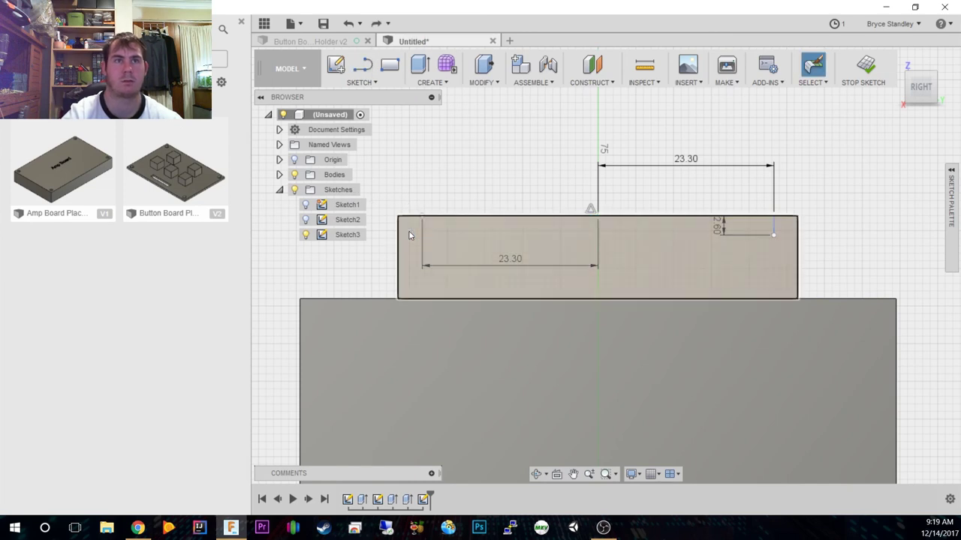
{"action": "key", "text": "l"}
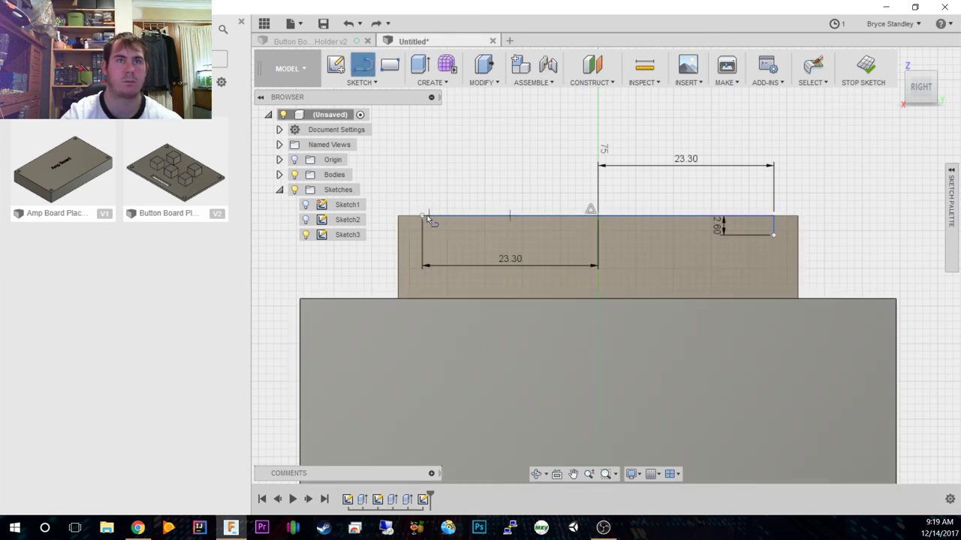
{"action": "key", "text": "Escape"}
Sketch a 2.6 mm line straight down from the left end of the top line.
{"action": "key", "text": "l"}
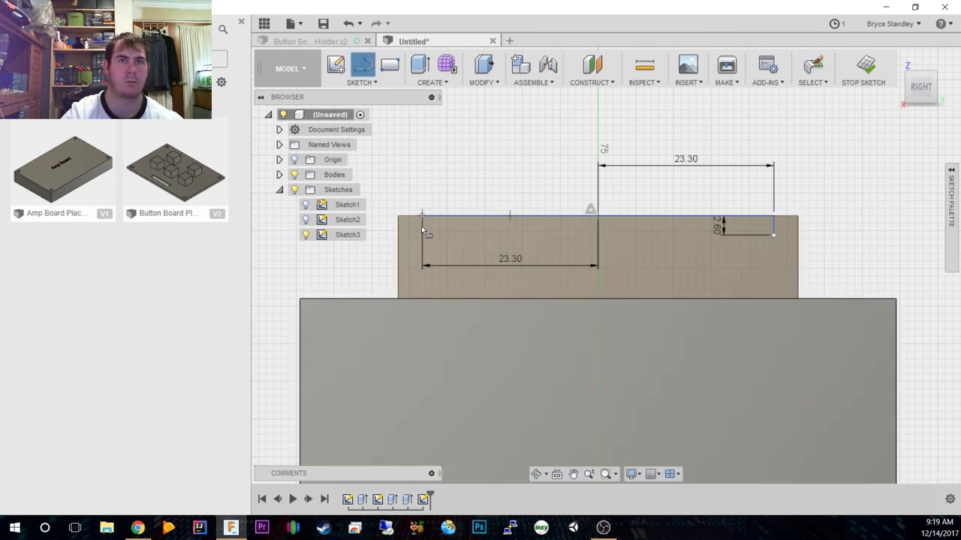
{"action": "left_click", "coordinate": [421, 217]}
{"action": "type", "text": "2.6"}
{"action": "key", "text": "Return"}
{"action": "key", "text": "Escape"}
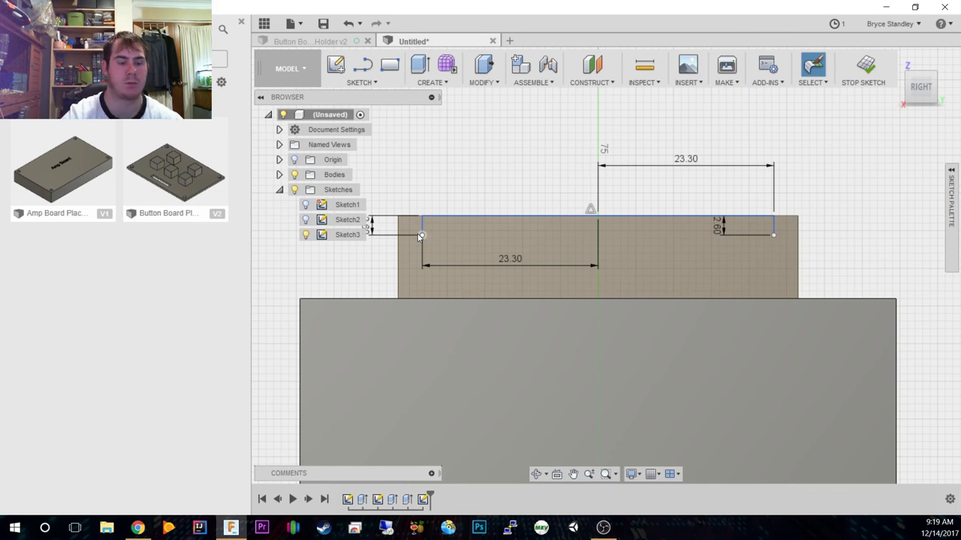
Sketch a 20 mm horizontal line rightward from the vertical centre axis, level with the lower ends of the 2.6 mm lines.
{"action": "key", "text": "l"}
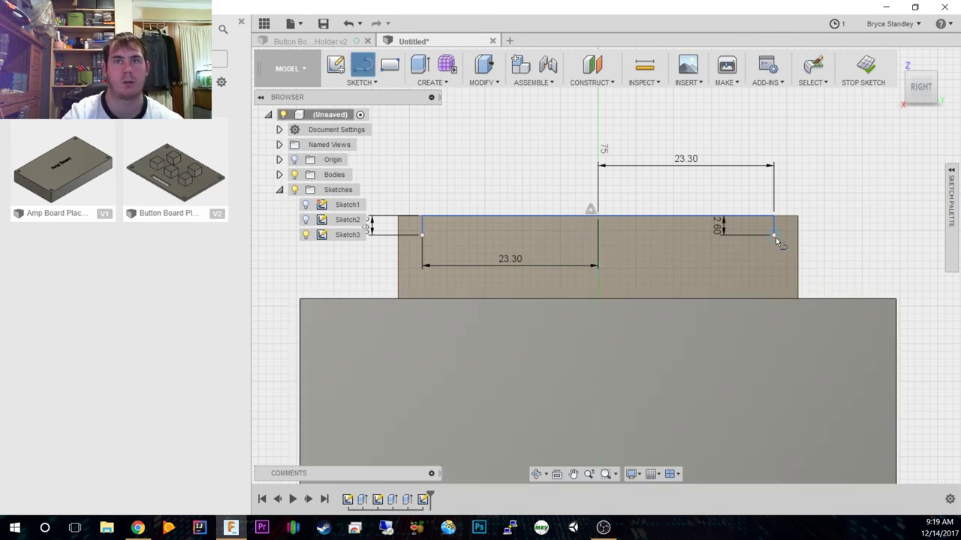
{"action": "left_click", "coordinate": [599, 235]}
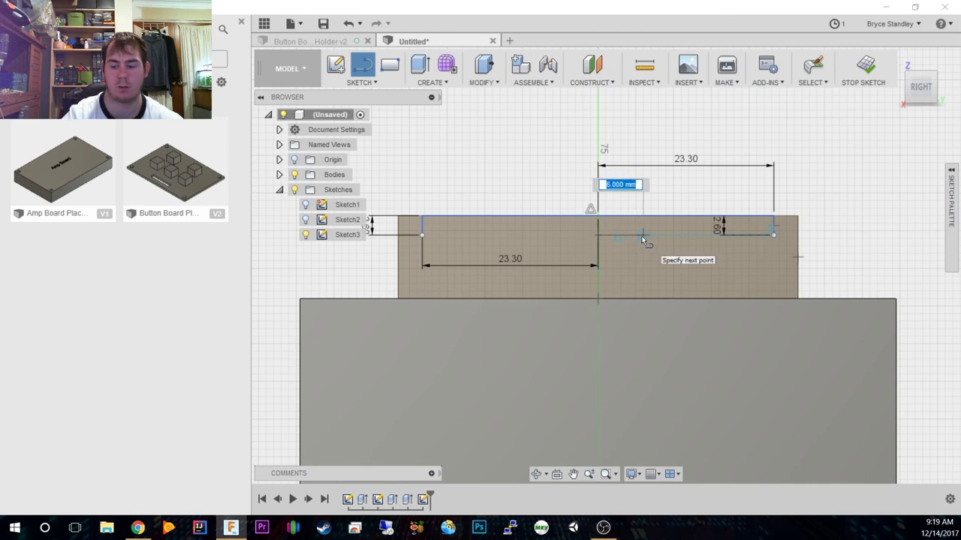
{"action": "type", "text": "20"}
{"action": "key", "text": "Return"}
{"action": "key", "text": "Escape"}
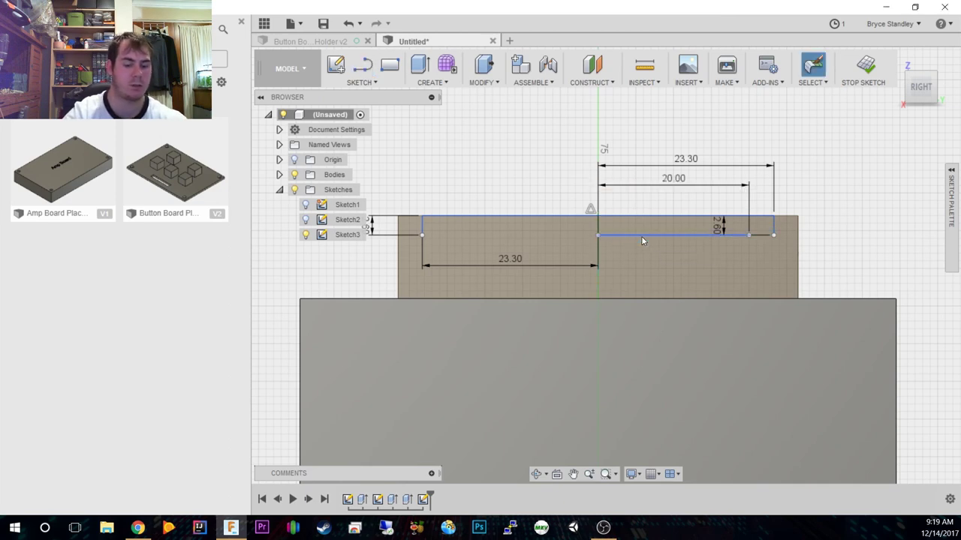
Sketch a 20 mm horizontal line leftward from the centre end of the right 20 mm line.
{"action": "key", "text": "l"}
{"action": "left_click", "coordinate": [598, 236]}
{"action": "type", "text": "20"}
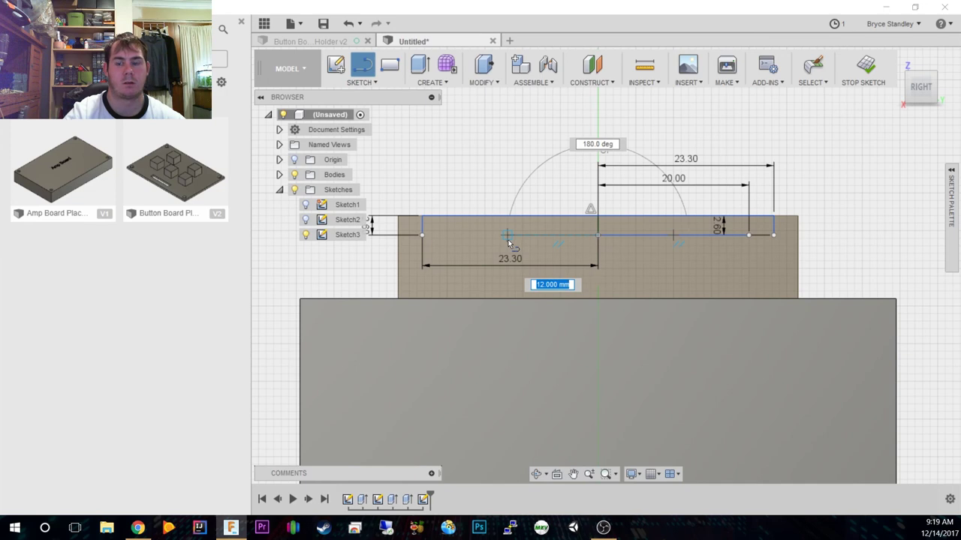
{"action": "key", "text": "Return"}
{"action": "key", "text": "Escape"}
Sketch vertical lines from the outer ends of both 20 mm lines down to the base edge of the raised section.
{"action": "key", "text": "l"}
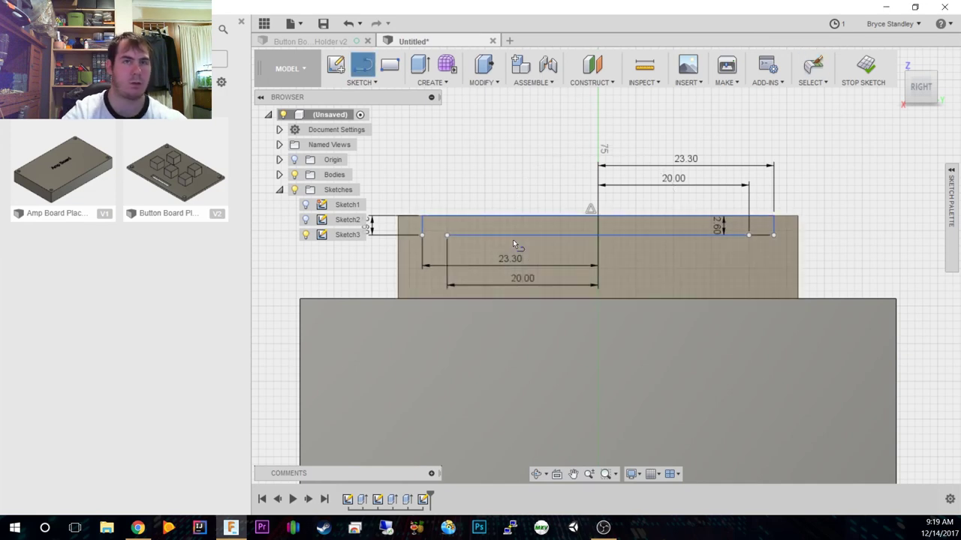
{"action": "left_click", "coordinate": [448, 235]}
{"action": "left_click", "coordinate": [448, 298]}
{"action": "left_click", "coordinate": [748, 235]}
{"action": "left_click", "coordinate": [748, 298]}
Close the T-shaped profile with short horizontal lines joining the 20 mm lines to the lower ends of the 2.6 mm lines.
{"action": "left_click", "coordinate": [774, 235]}
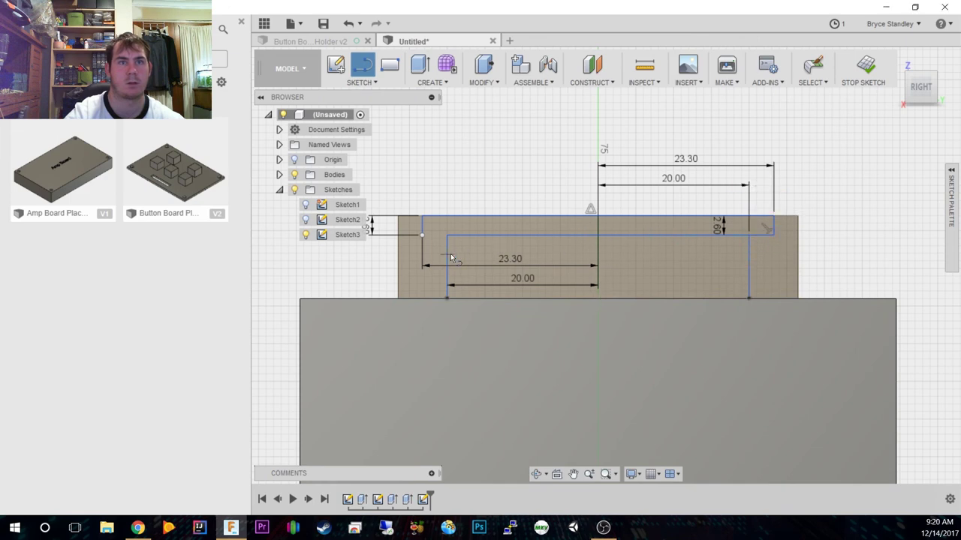
{"action": "left_click", "coordinate": [424, 235]}
{"action": "left_click", "coordinate": [448, 298]}
{"action": "left_click", "coordinate": [748, 298]}
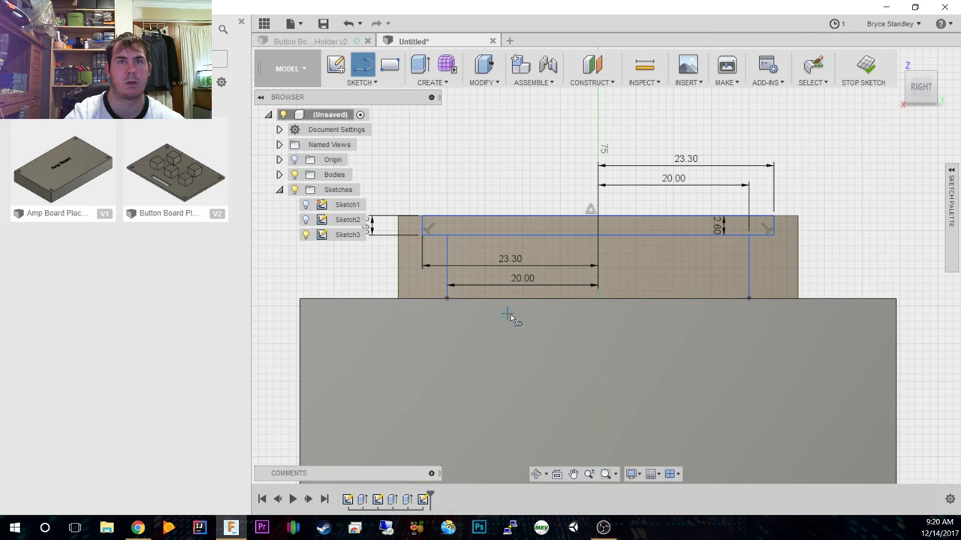
{"action": "key", "text": "Escape"}
{"action": "left_click", "coordinate": [542, 258]}
{"action": "left_click", "coordinate": [553, 229], "text": "shift"}
{"action": "left_click_drag", "start_coordinate": [922, 89], "coordinate": [947, 98]}
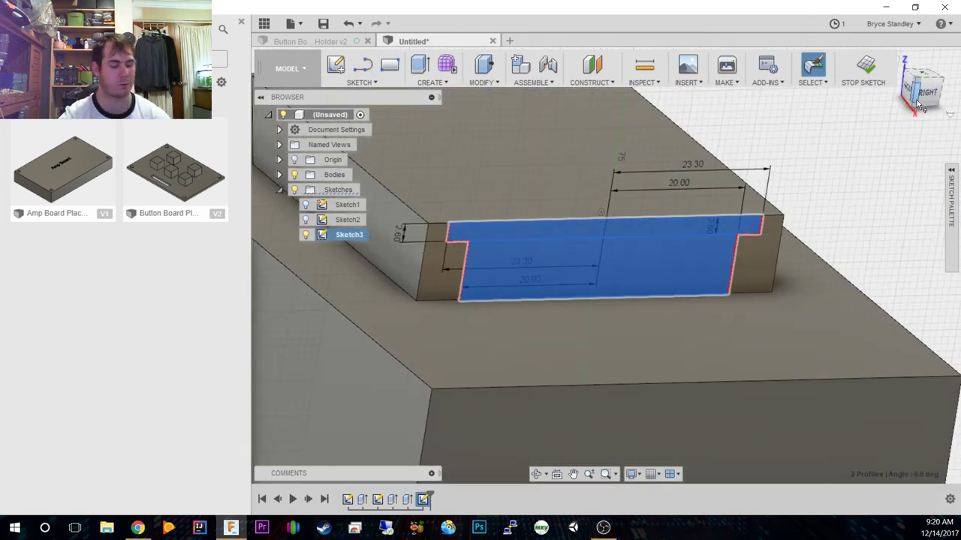
{"action": "right_click", "coordinate": [588, 242]}
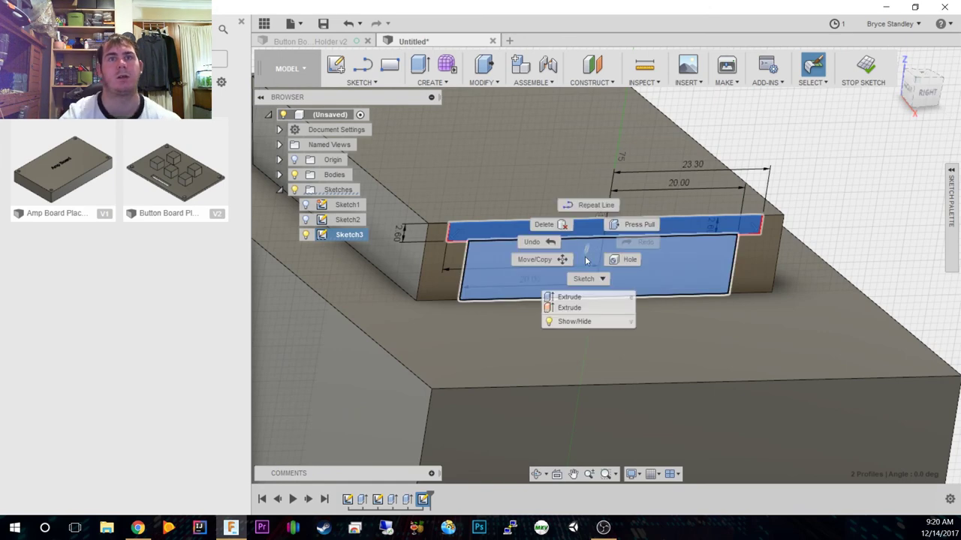
{"action": "left_click", "coordinate": [590, 299]}
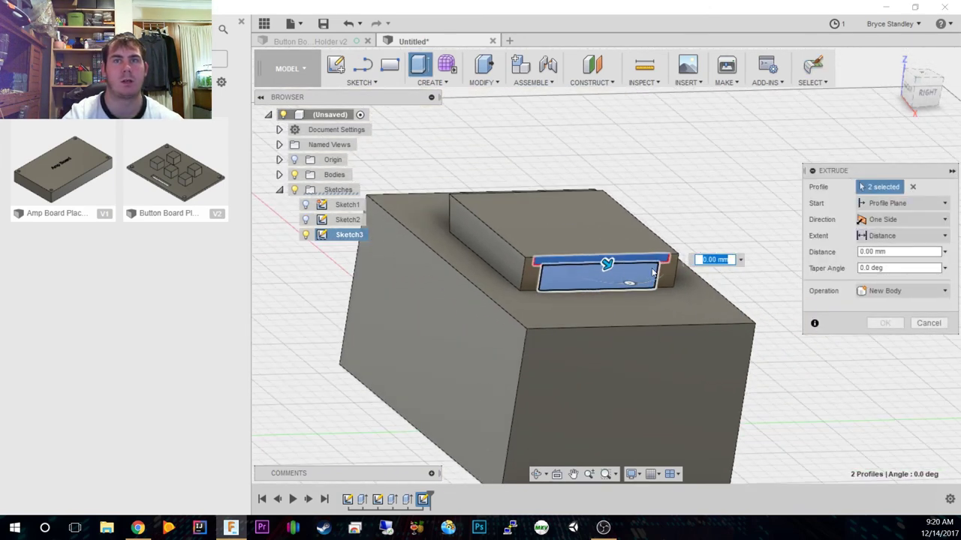
{"action": "left_click", "coordinate": [929, 323]}
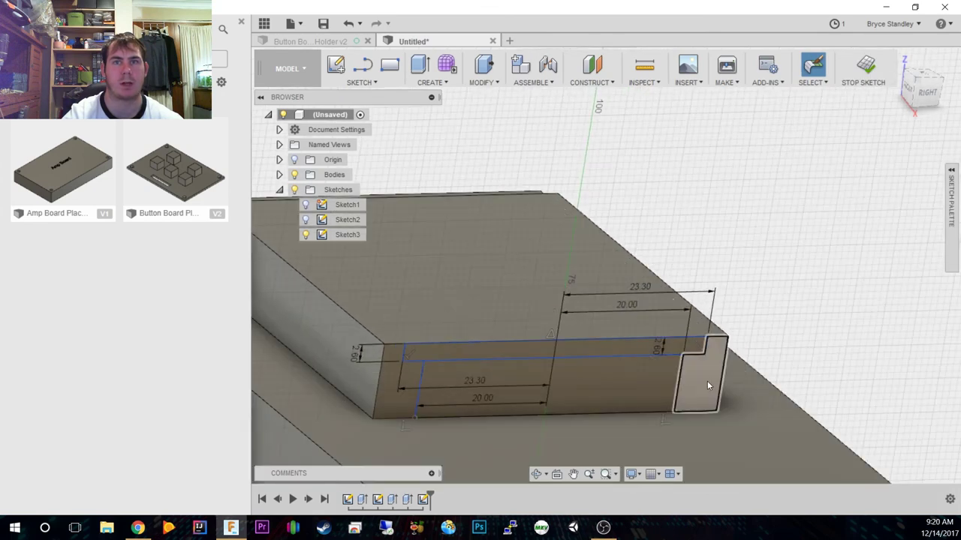
Extrude the two side profiles outside the T shape by -80 mm as a cut along the raised section.
{"action": "left_click", "coordinate": [707, 381]}
{"action": "right_click", "coordinate": [389, 382]}
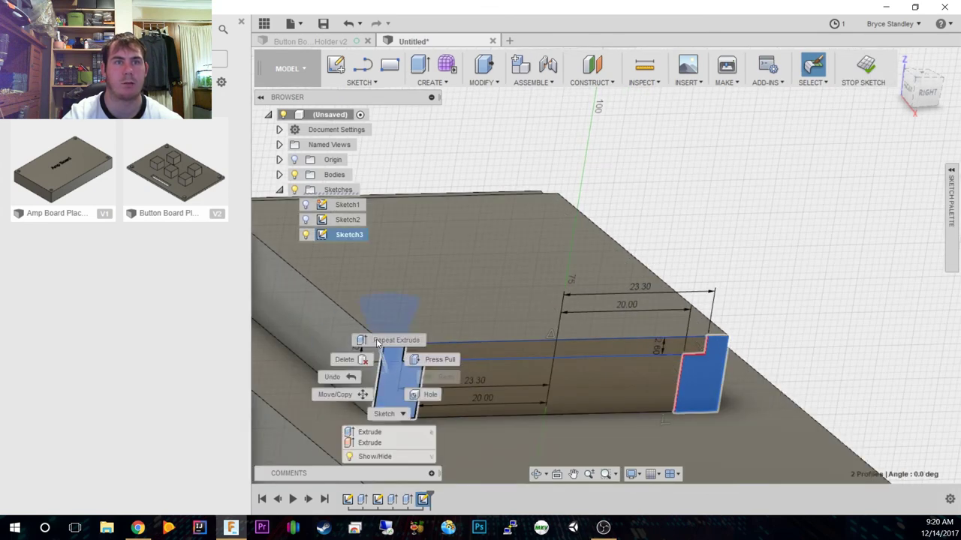
{"action": "left_click", "coordinate": [380, 445]}
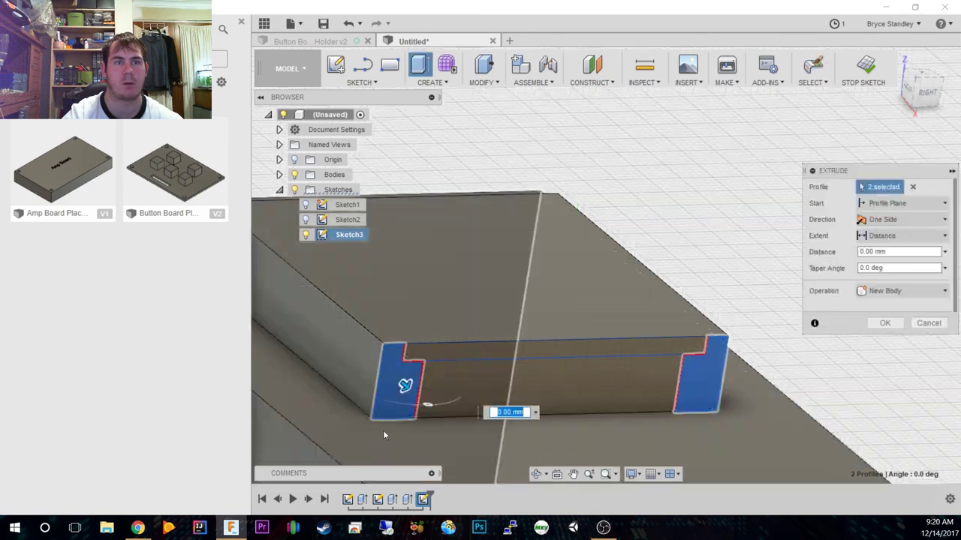
{"action": "left_click_drag", "start_coordinate": [398, 405], "coordinate": [357, 307]}
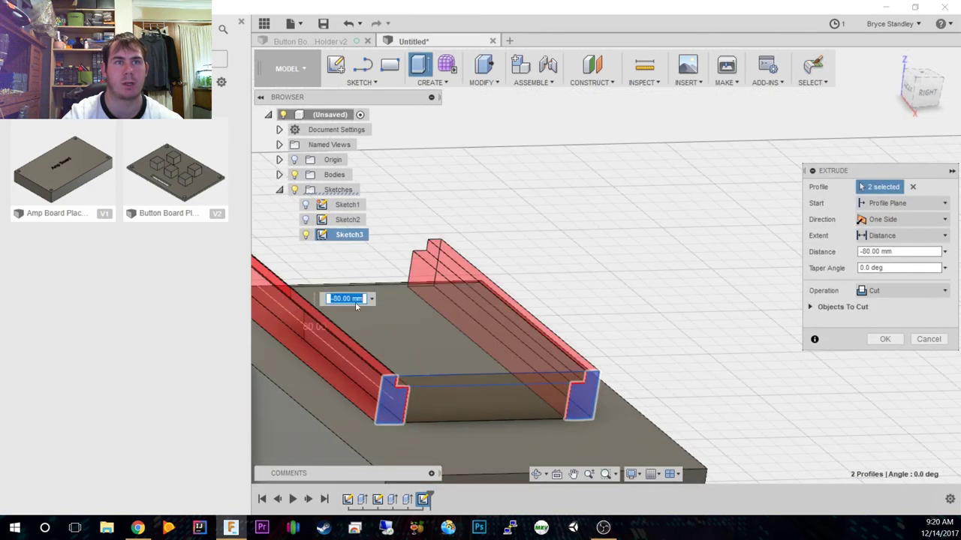
{"action": "left_click", "coordinate": [901, 343]}
{"action": "mouse_move", "coordinate": [606, 265]}
{"action": "middle_mouse_down", "text": "shift"}
{"action": "mouse_move", "coordinate": [578, 268]}
{"action": "mouse_move", "coordinate": [646, 267]}
{"action": "mouse_move", "coordinate": [679, 254]}
{"action": "middle_mouse_up", "text": "shift"}
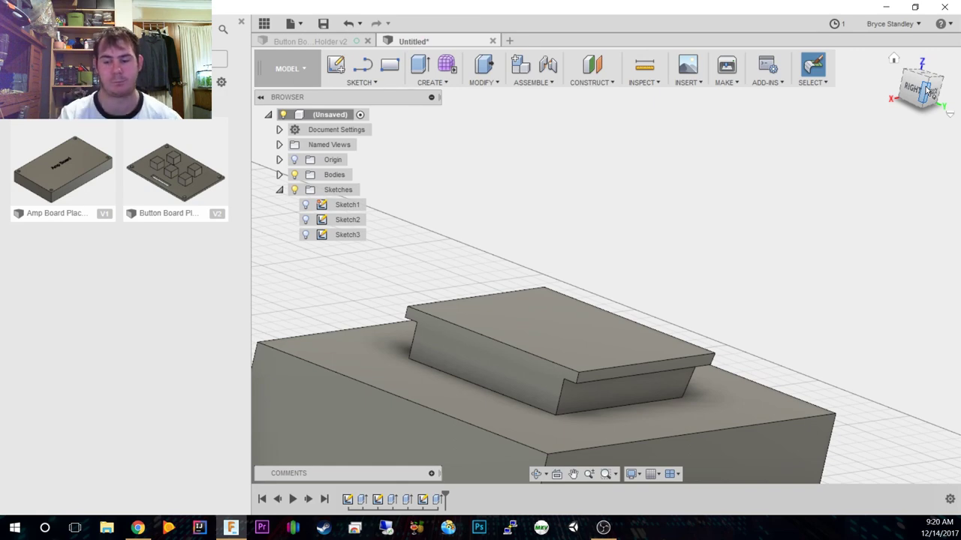
{"action": "scroll", "coordinate": [731, 363], "scroll_direction": "up", "scroll_amount": 5}
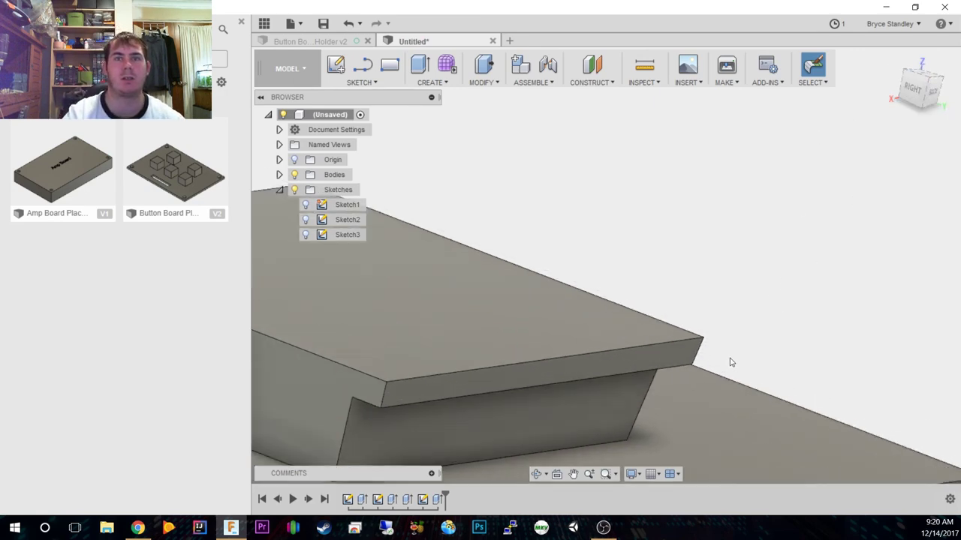
{"action": "scroll", "coordinate": [732, 363], "scroll_direction": "down", "scroll_amount": 5}
{"action": "middle_click_drag", "start_coordinate": [919, 75], "coordinate": [863, 83], "text": "shift"}
{"action": "mouse_move", "coordinate": [606, 265]}
{"action": "middle_mouse_down", "text": "shift"}
{"action": "mouse_move", "coordinate": [733, 228]}
{"action": "mouse_move", "coordinate": [646, 255]}
{"action": "mouse_move", "coordinate": [676, 248]}
{"action": "middle_mouse_up", "text": "shift"}
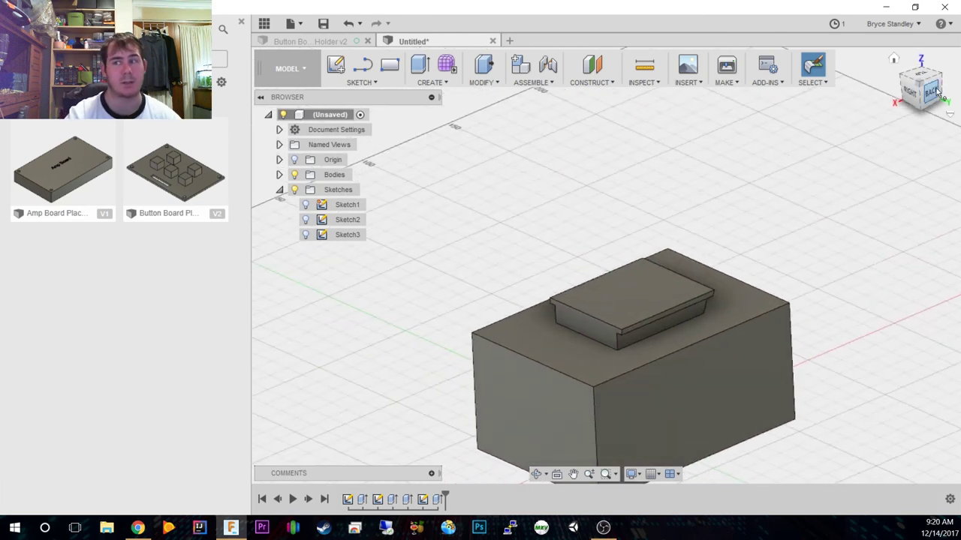